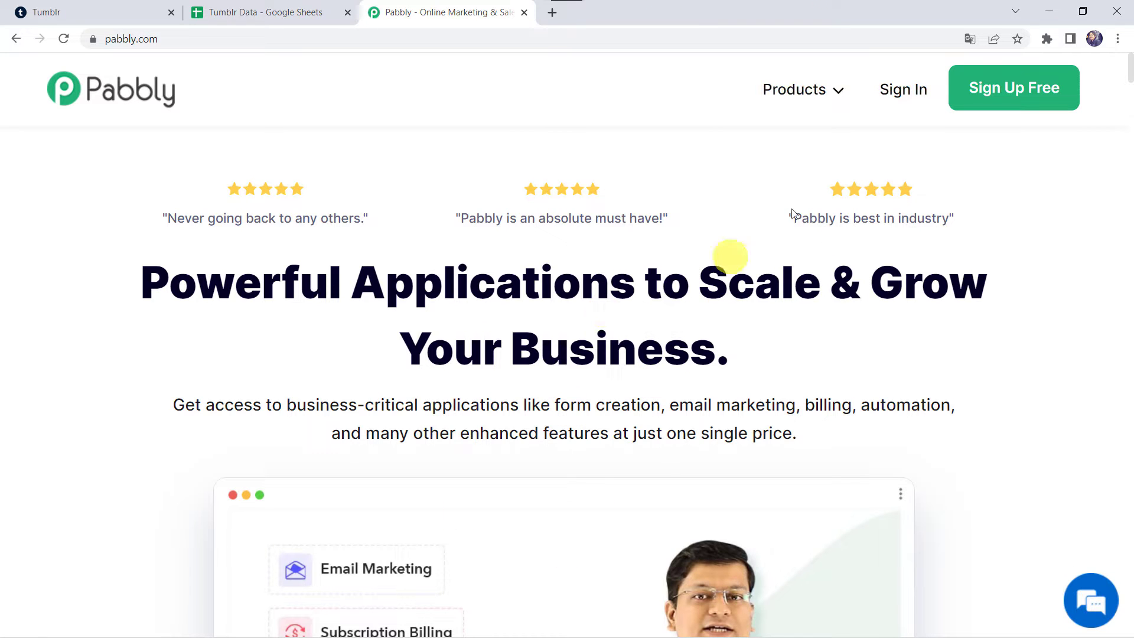
- Open Pabbly Connect from the Pabbly products, sign in, and access its dashboard from the account's apps
{"action": "mouse_move", "coordinate": [785, 89]}
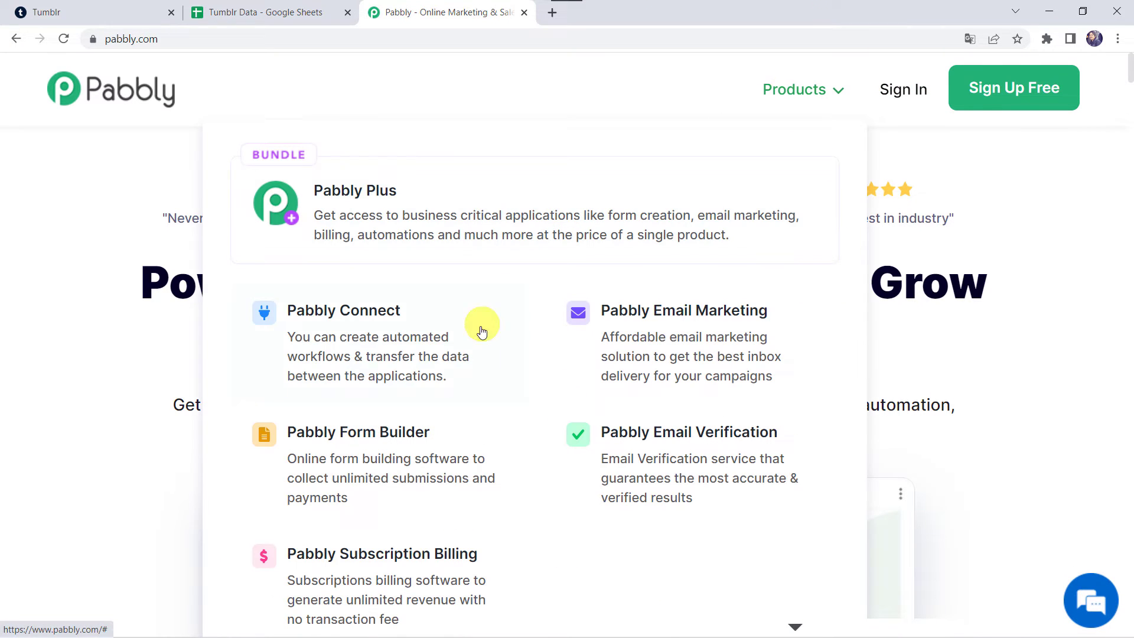
{"action": "left_click", "coordinate": [410, 333]}
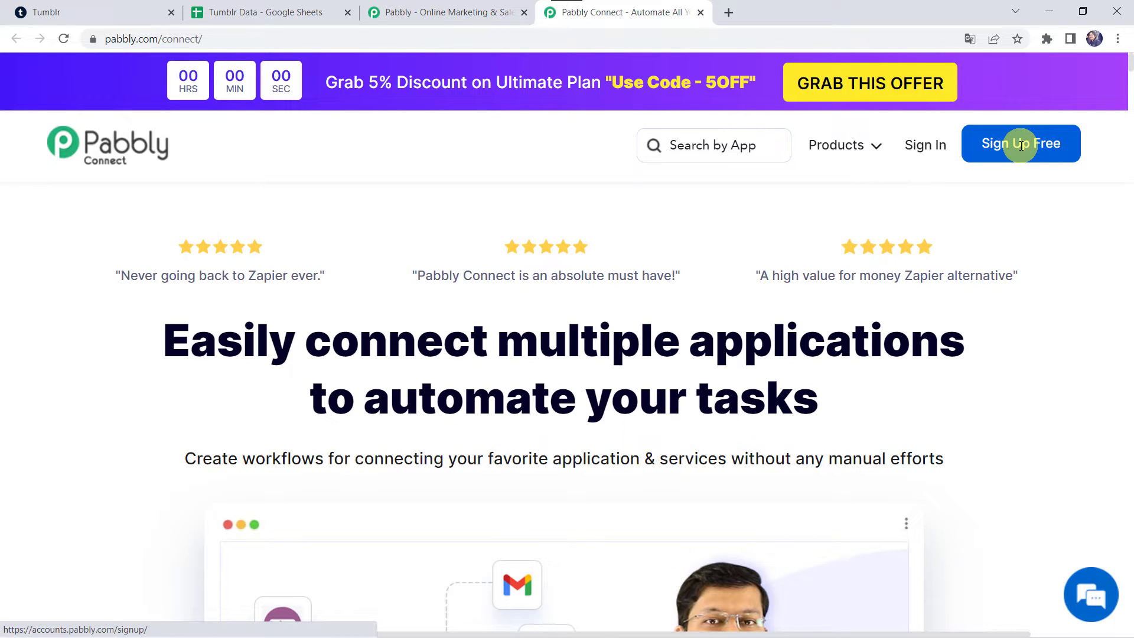
{"action": "left_click", "coordinate": [931, 150]}
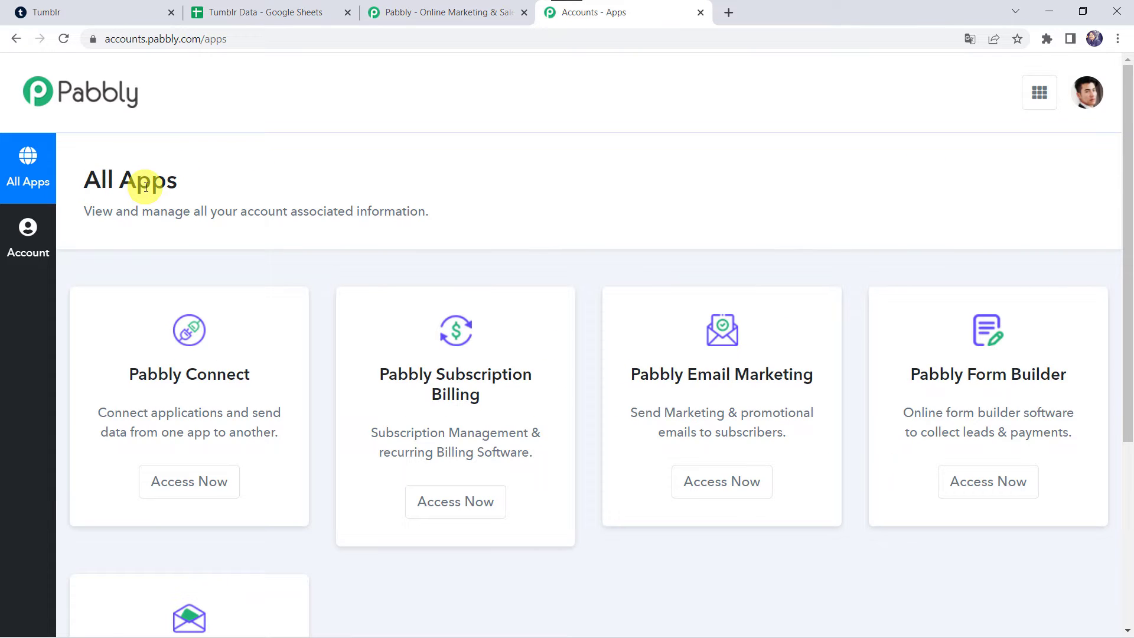
{"action": "left_click", "coordinate": [189, 481]}
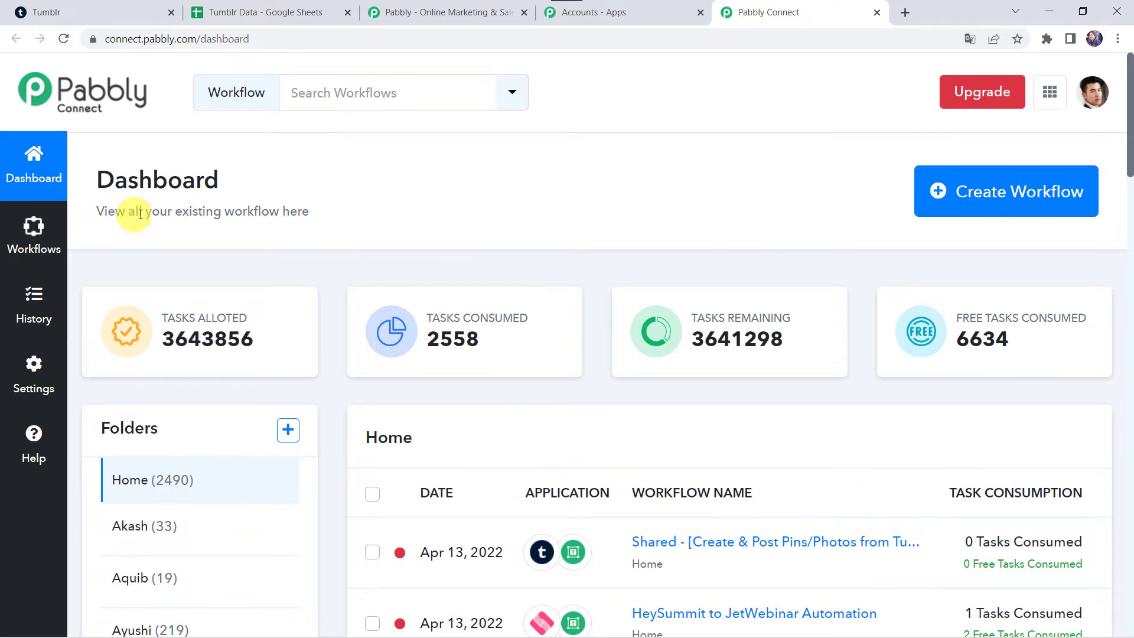
- Create a new workflow named "Tumblr to Google Sheets Integration"
{"action": "scroll", "coordinate": [626, 549], "scroll_direction": "down", "scroll_amount": 6}
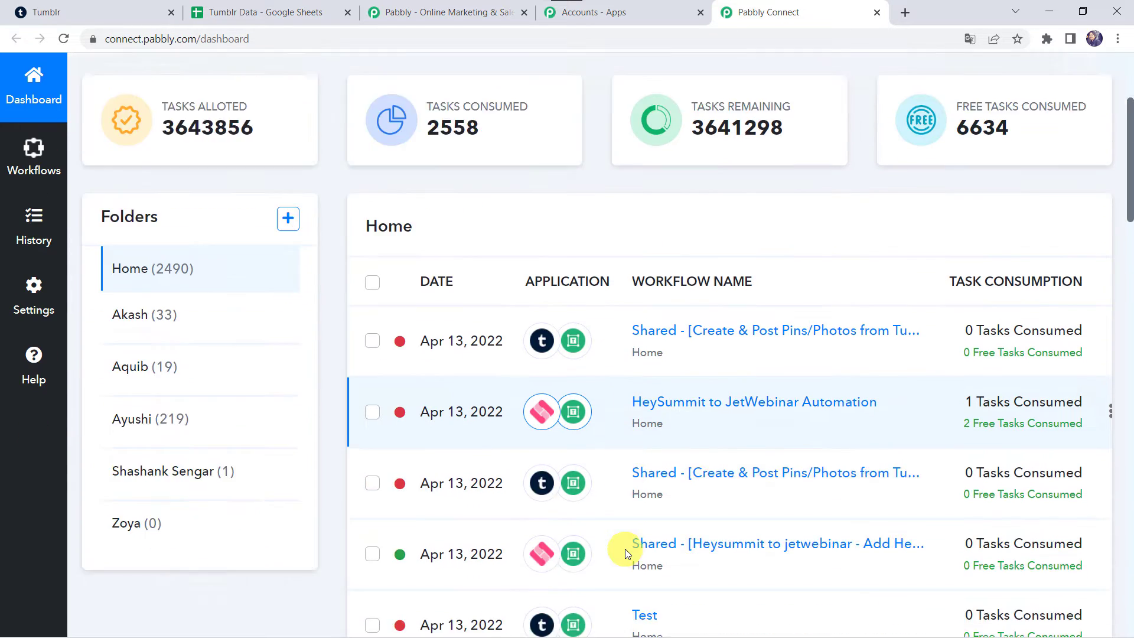
{"action": "scroll", "coordinate": [625, 548], "scroll_direction": "up", "scroll_amount": 6}
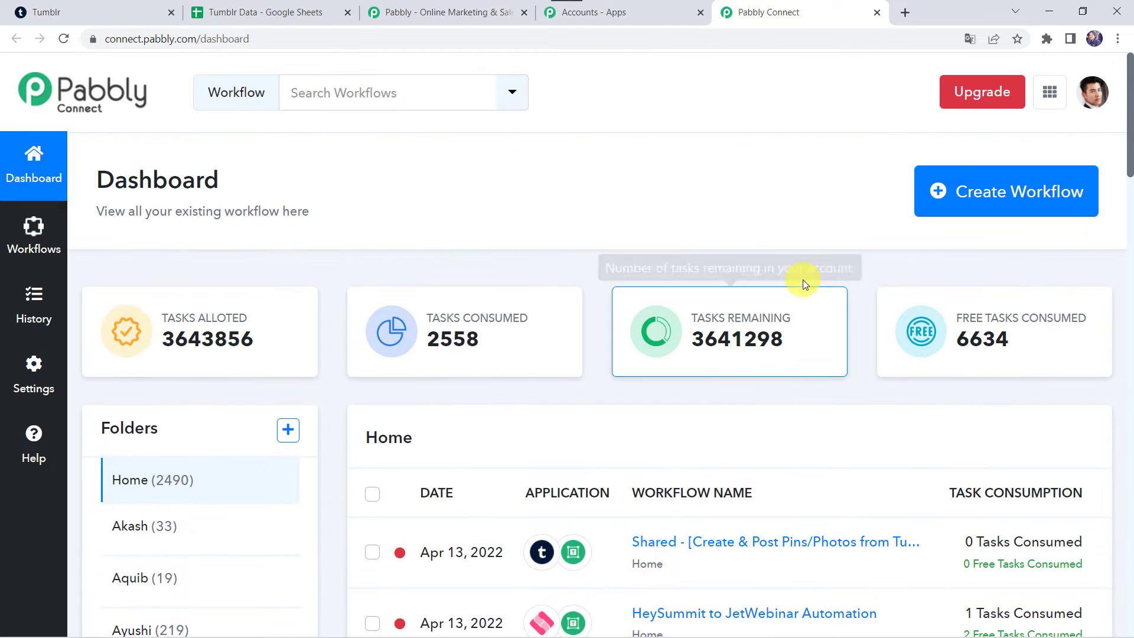
{"action": "left_click", "coordinate": [1024, 191]}
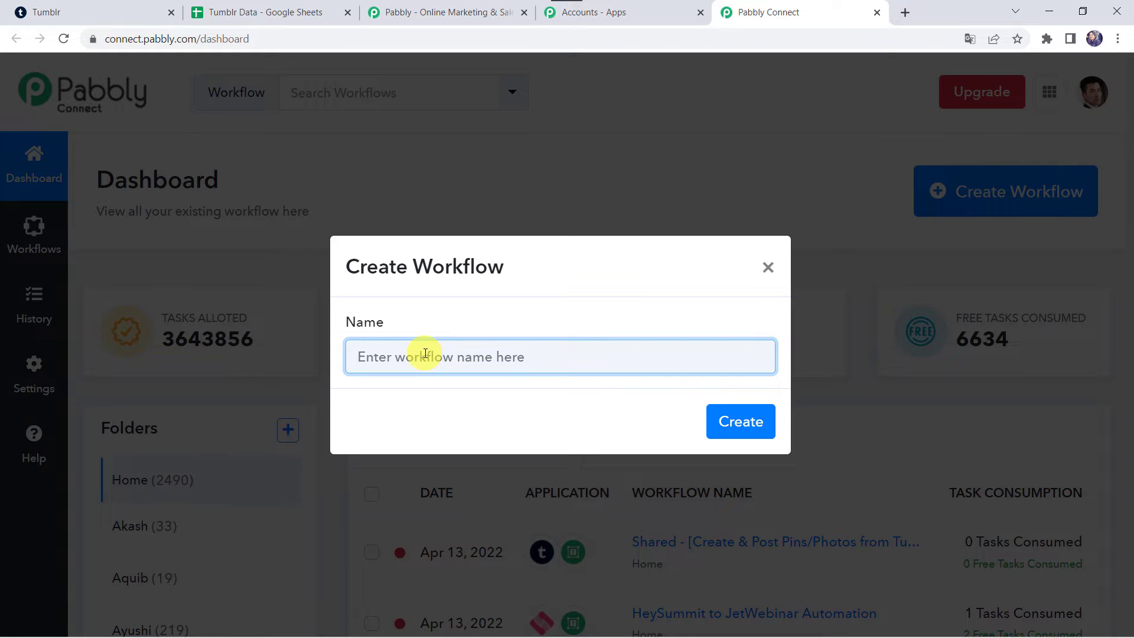
{"action": "type", "text": "Tumblr to Google Sheets Integration"}
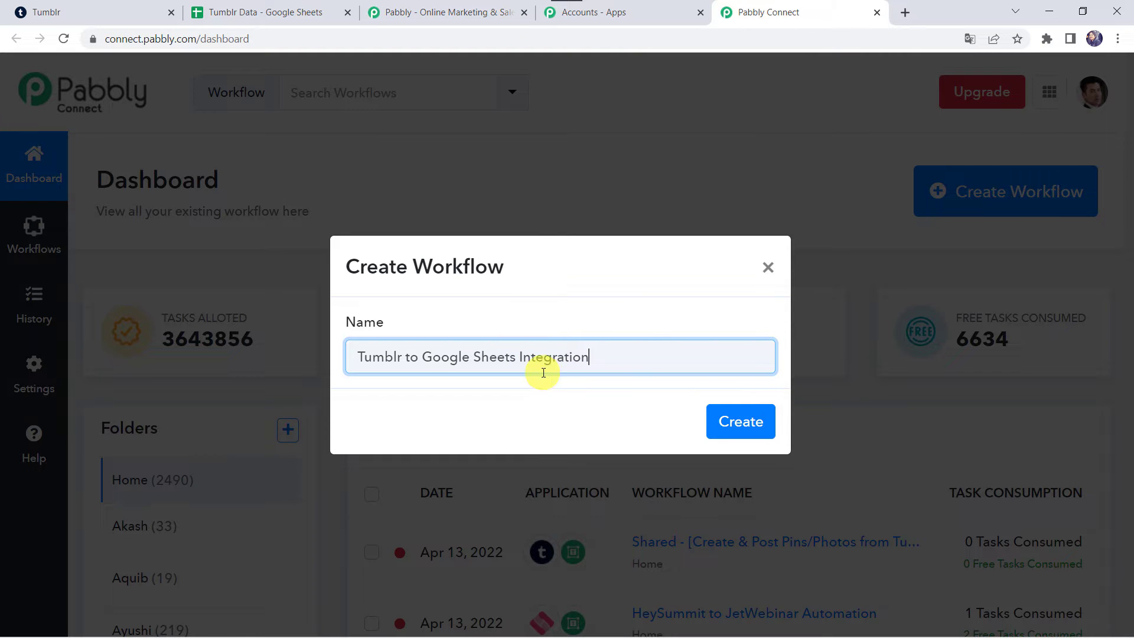
{"action": "left_click", "coordinate": [738, 420]}
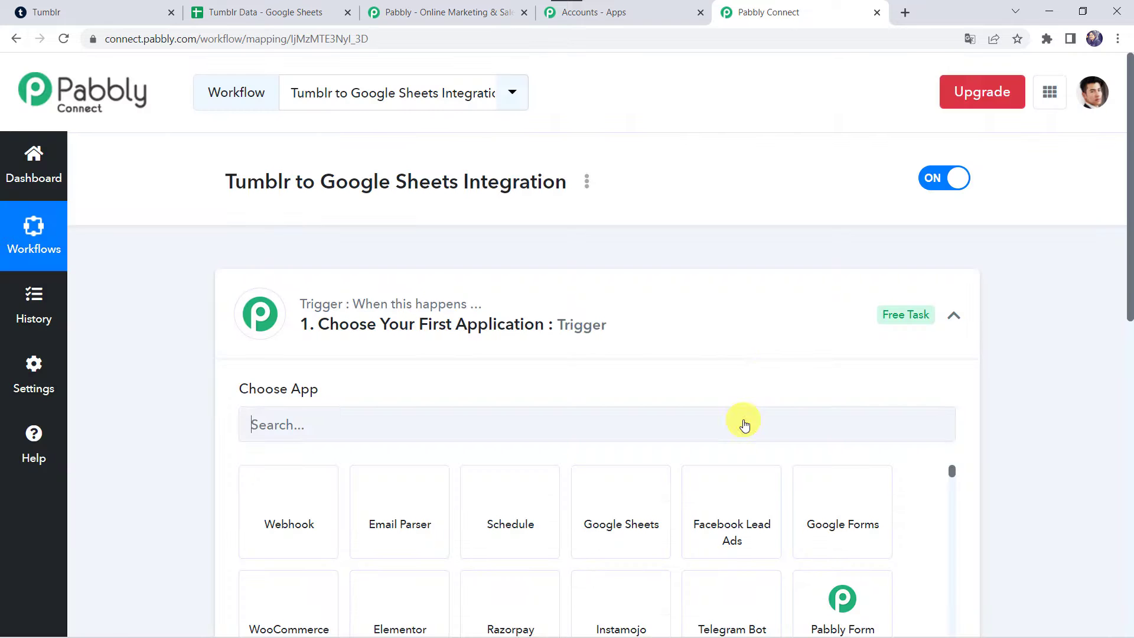
- Set the workflow's trigger to the Tumblr app with the New Post in Dashboard event
{"action": "left_click", "coordinate": [608, 324]}
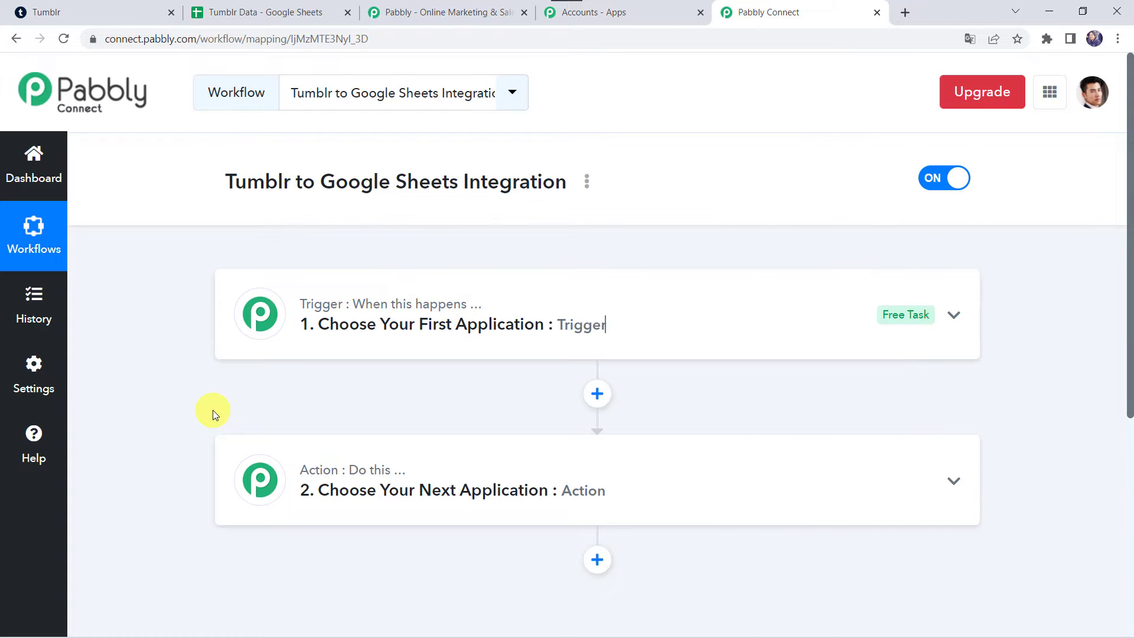
{"action": "left_click", "coordinate": [607, 324]}
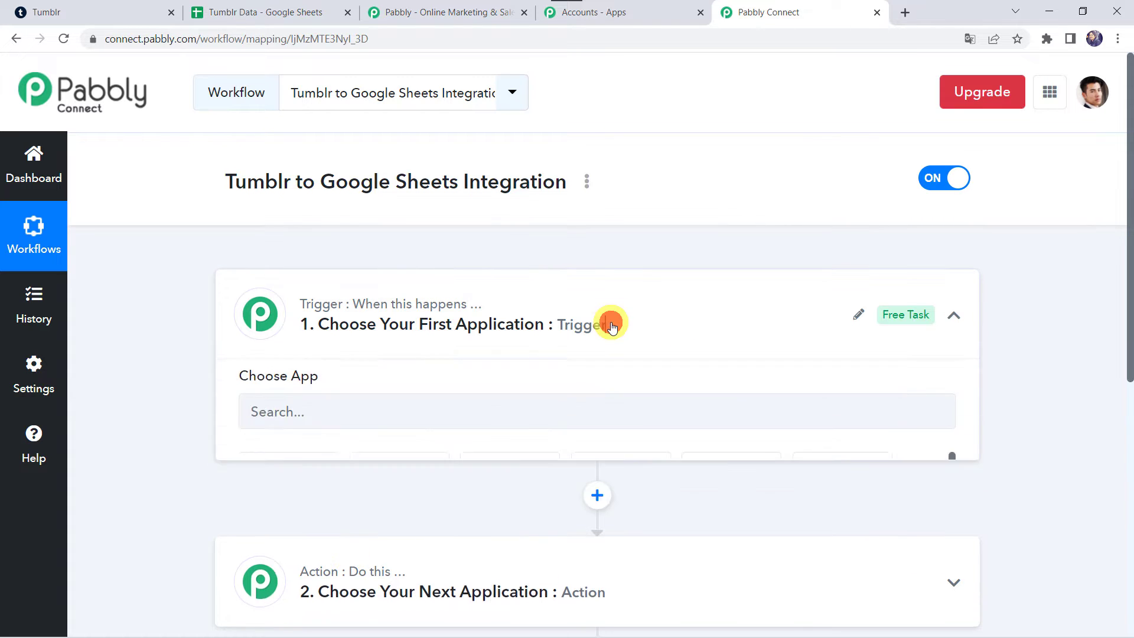
{"action": "left_click", "coordinate": [315, 426]}
{"action": "type", "text": "T"}
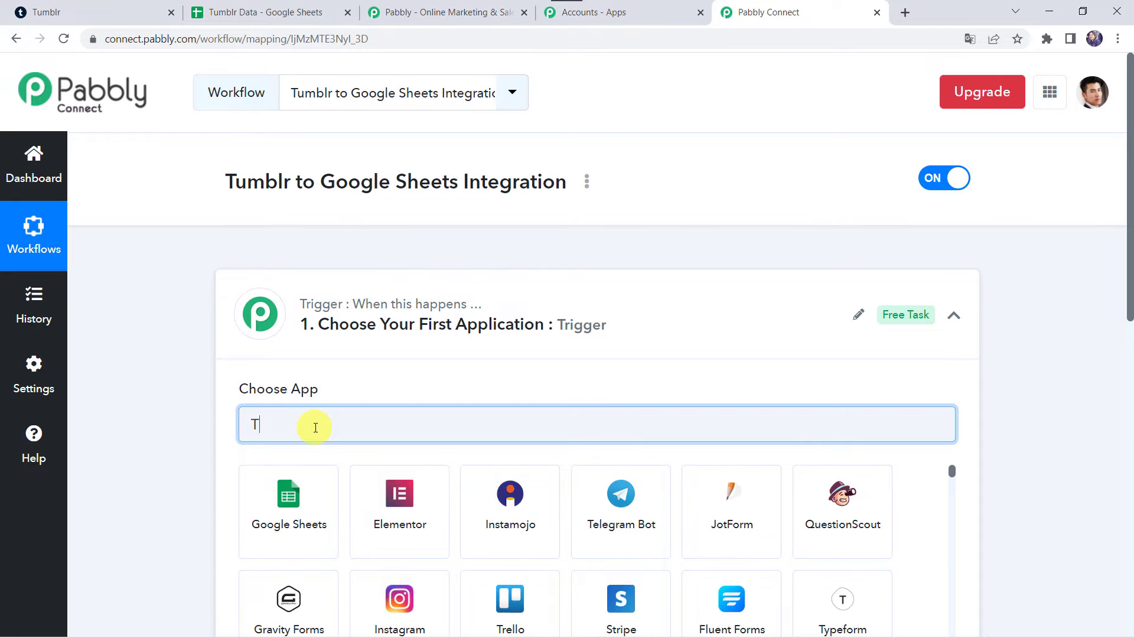
{"action": "type", "text": "umb"}
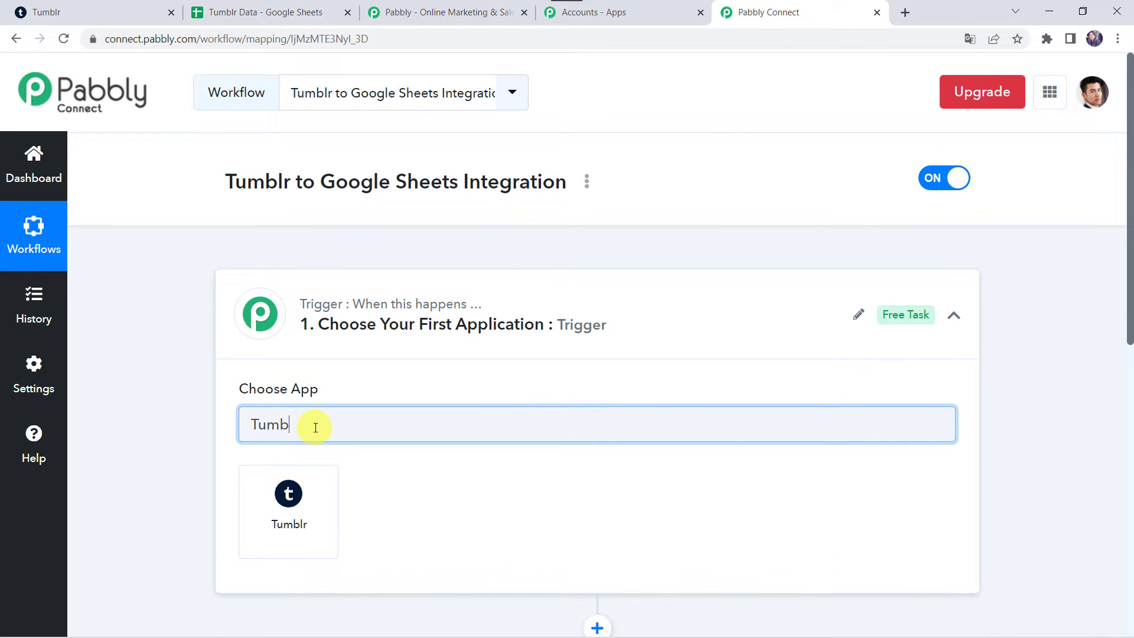
{"action": "left_click", "coordinate": [308, 507]}
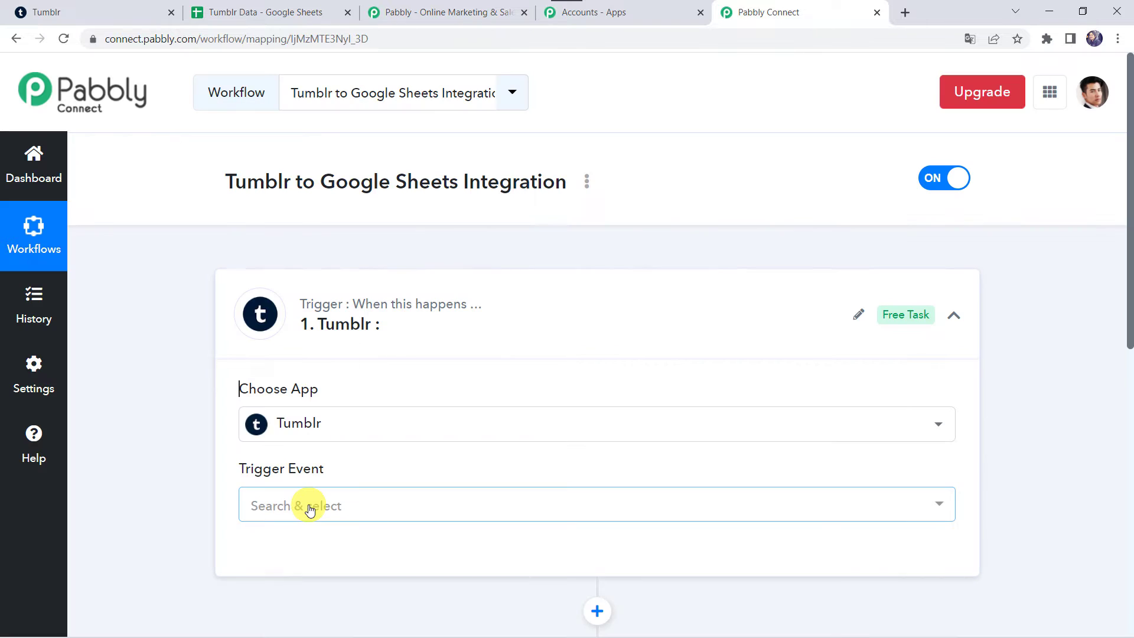
{"action": "left_click", "coordinate": [310, 506]}
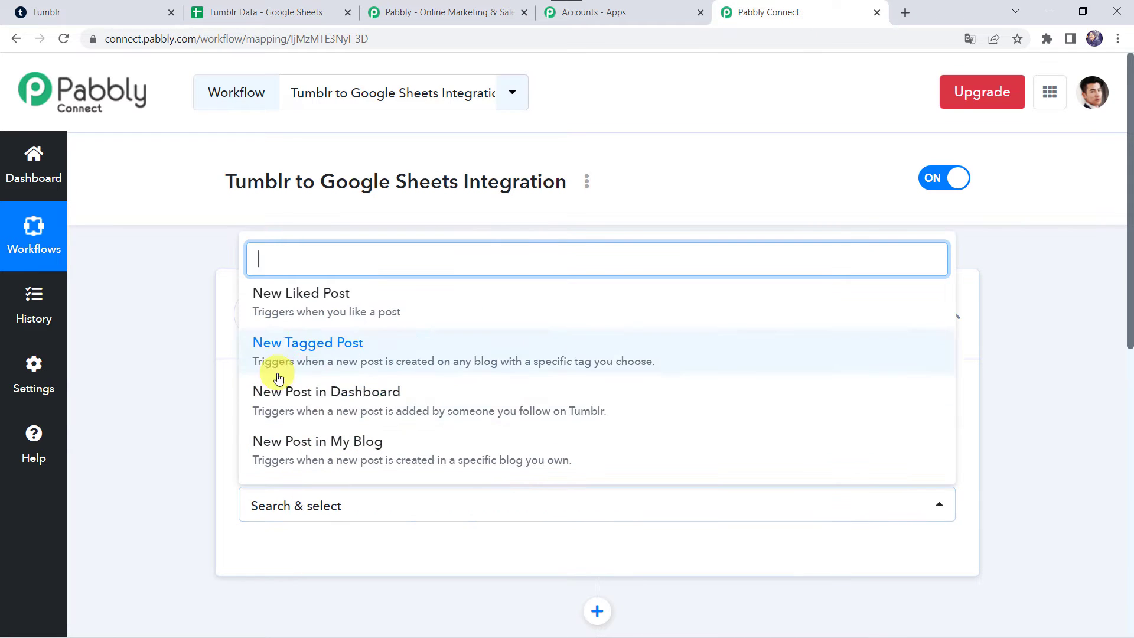
{"action": "left_click", "coordinate": [348, 403]}
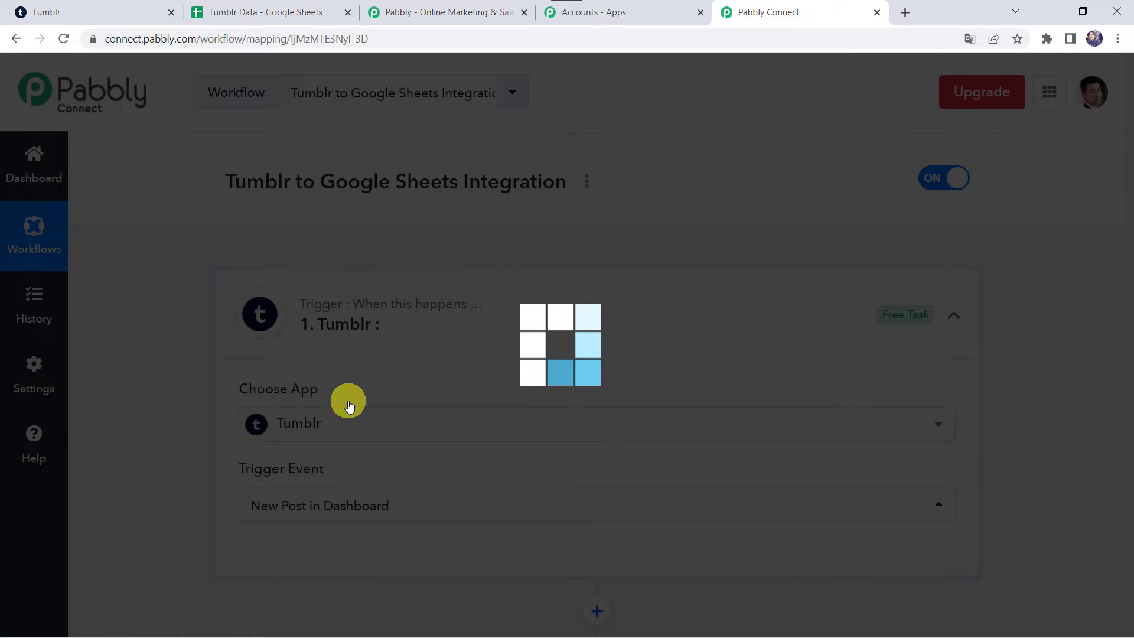
- Connect the trigger to Tumblr through a new connection, allowing Pabbly Connect account access, and save it with a test request
{"action": "scroll", "coordinate": [349, 402], "scroll_direction": "down", "scroll_amount": 3}
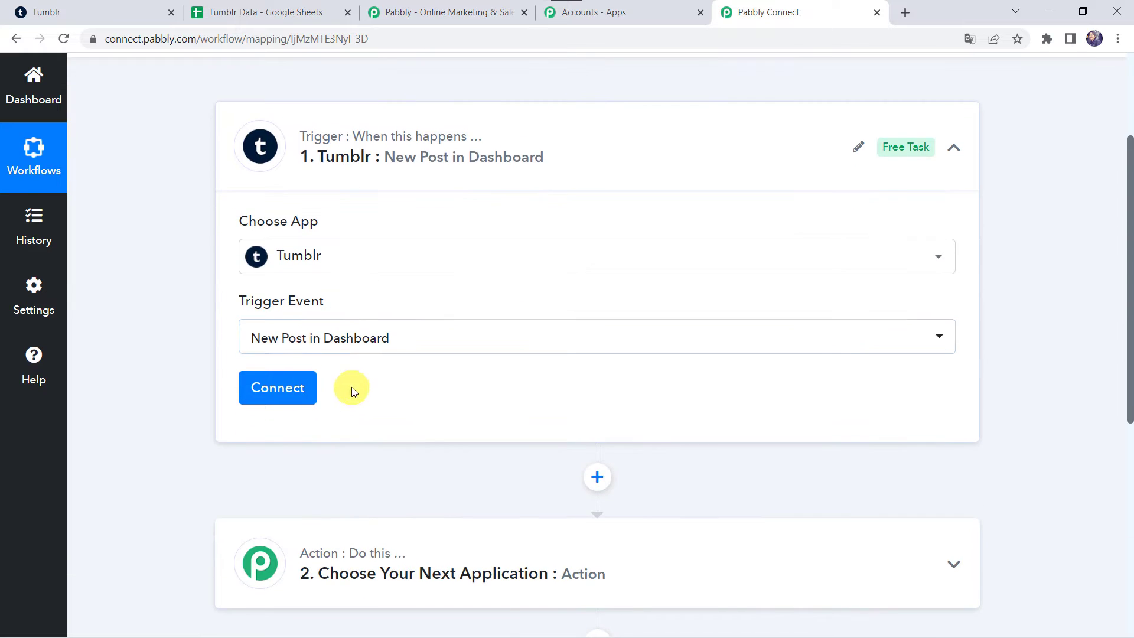
{"action": "left_click", "coordinate": [290, 387]}
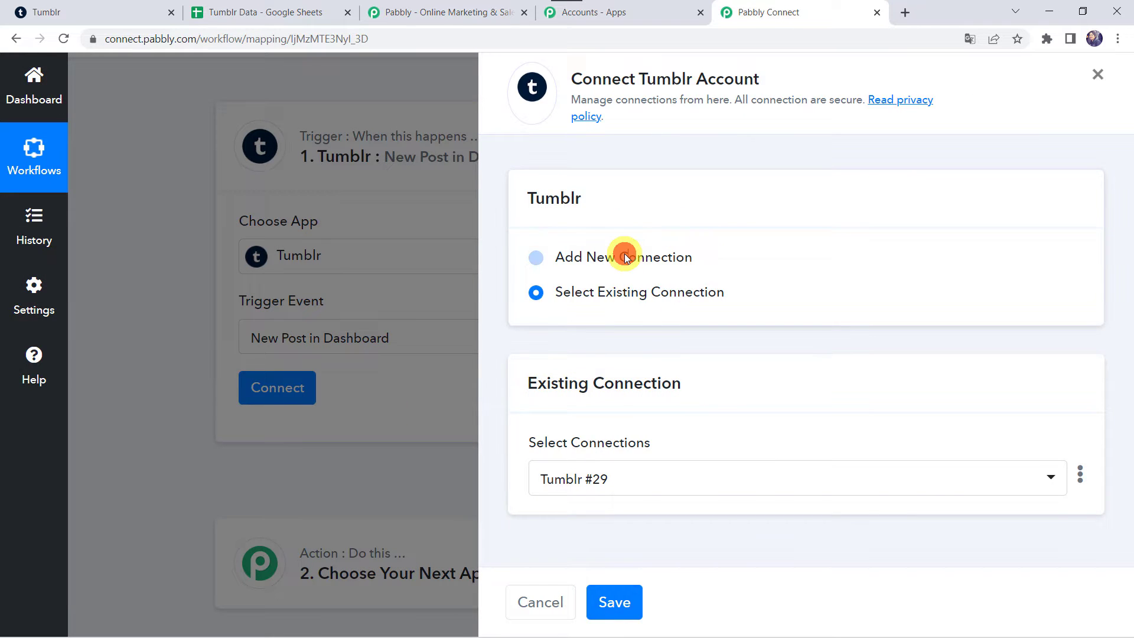
{"action": "left_click", "coordinate": [632, 251]}
{"action": "left_click", "coordinate": [633, 453]}
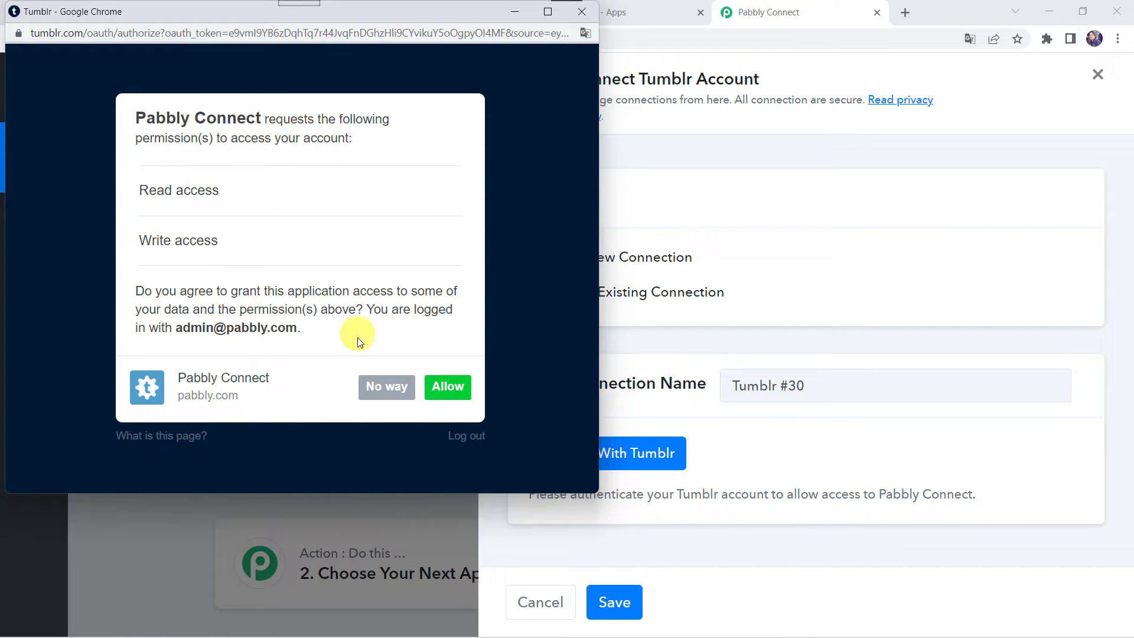
{"action": "left_click", "coordinate": [457, 387]}
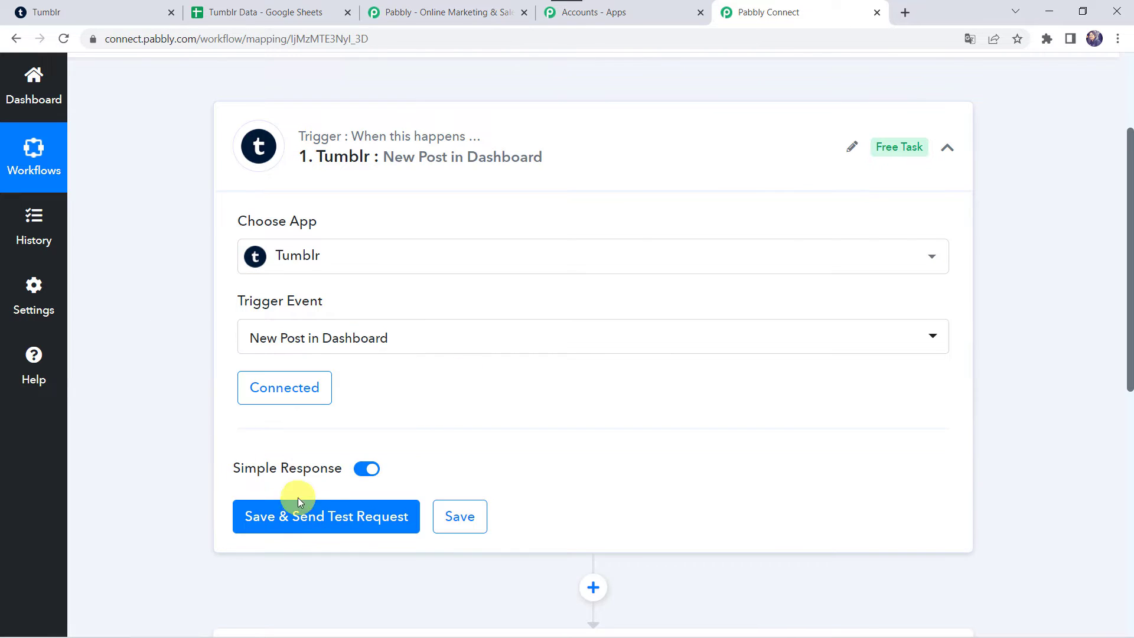
{"action": "left_click", "coordinate": [313, 518]}
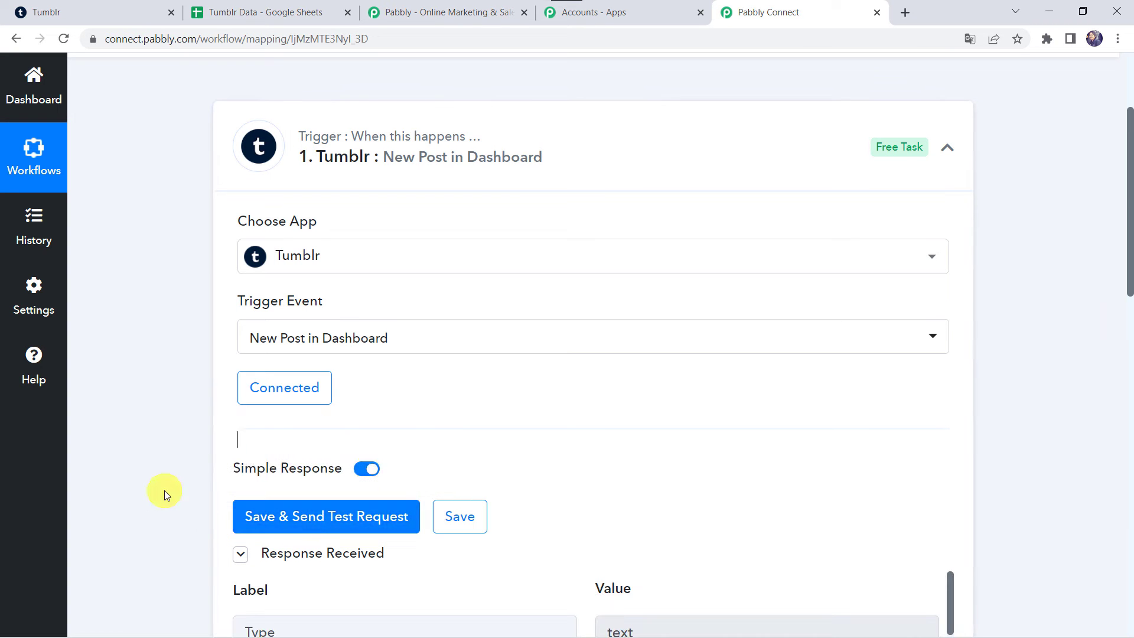
{"action": "scroll", "coordinate": [164, 490], "scroll_direction": "down", "scroll_amount": 5}
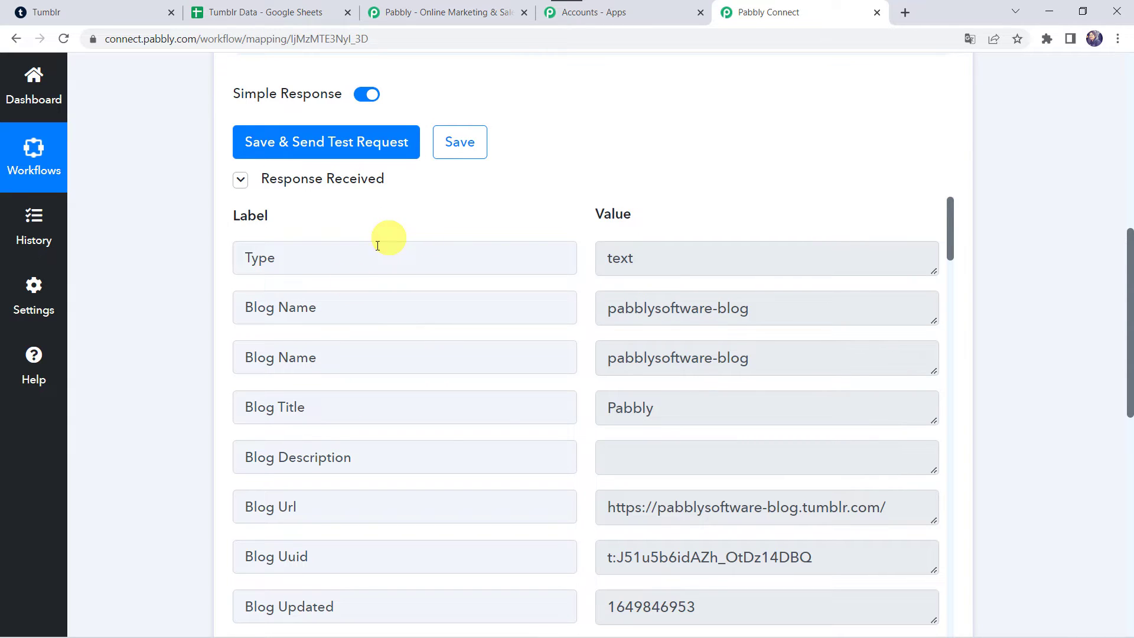
- Switch to Tumblr and review the title, image and caption of the newest blog post on the dashboard
{"action": "left_click", "coordinate": [120, 14]}
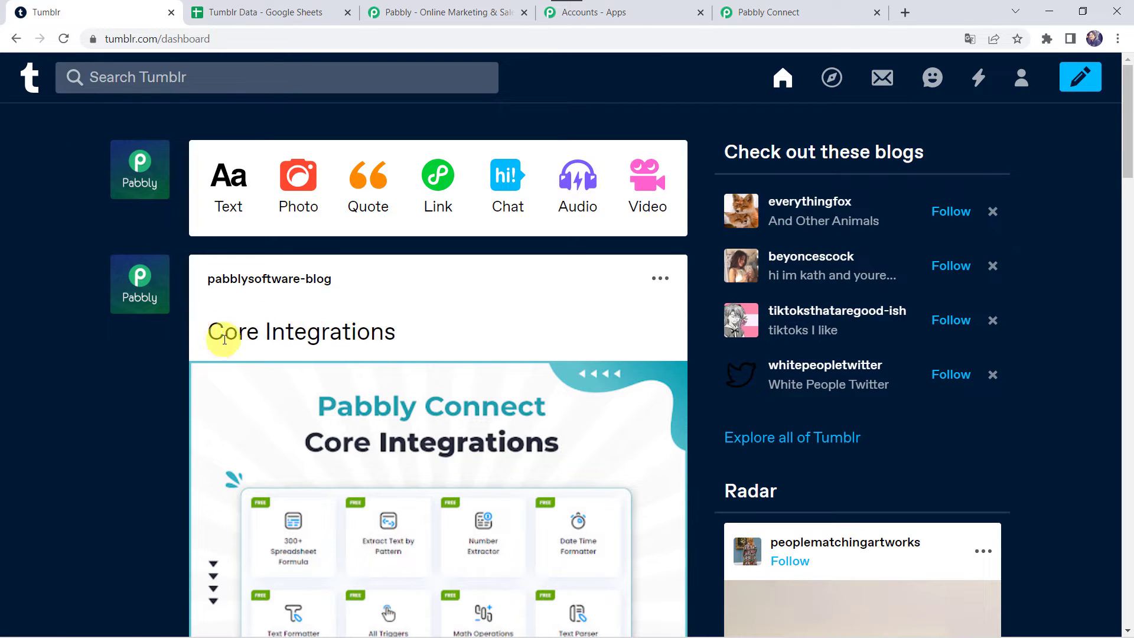
{"action": "scroll", "coordinate": [390, 329], "scroll_direction": "down", "scroll_amount": 2}
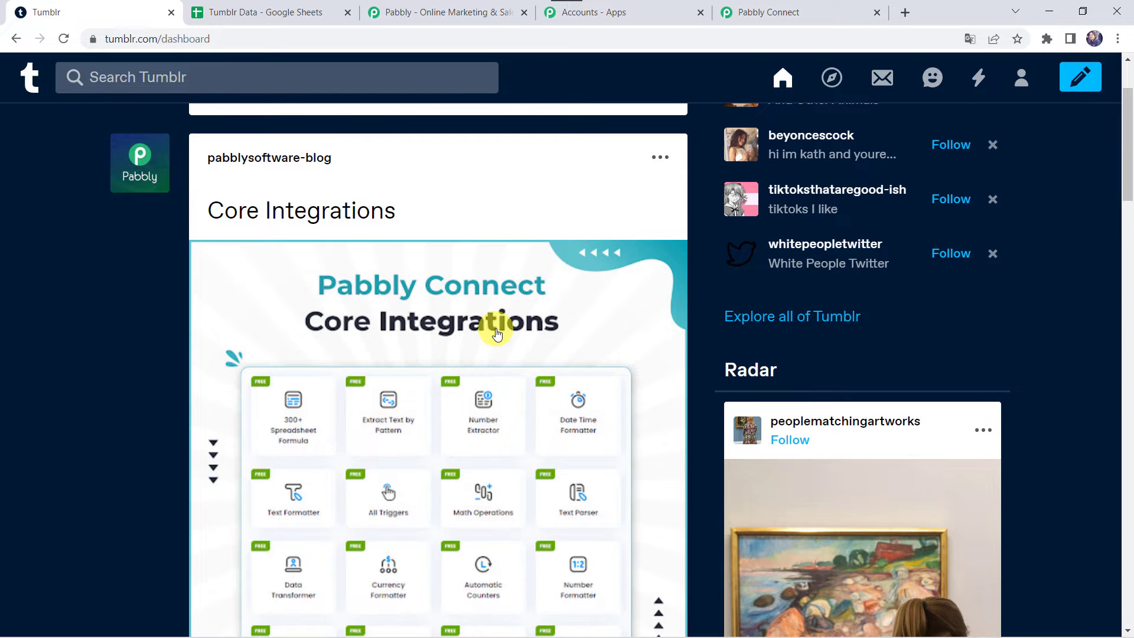
{"action": "scroll", "coordinate": [496, 334], "scroll_direction": "down", "scroll_amount": 7}
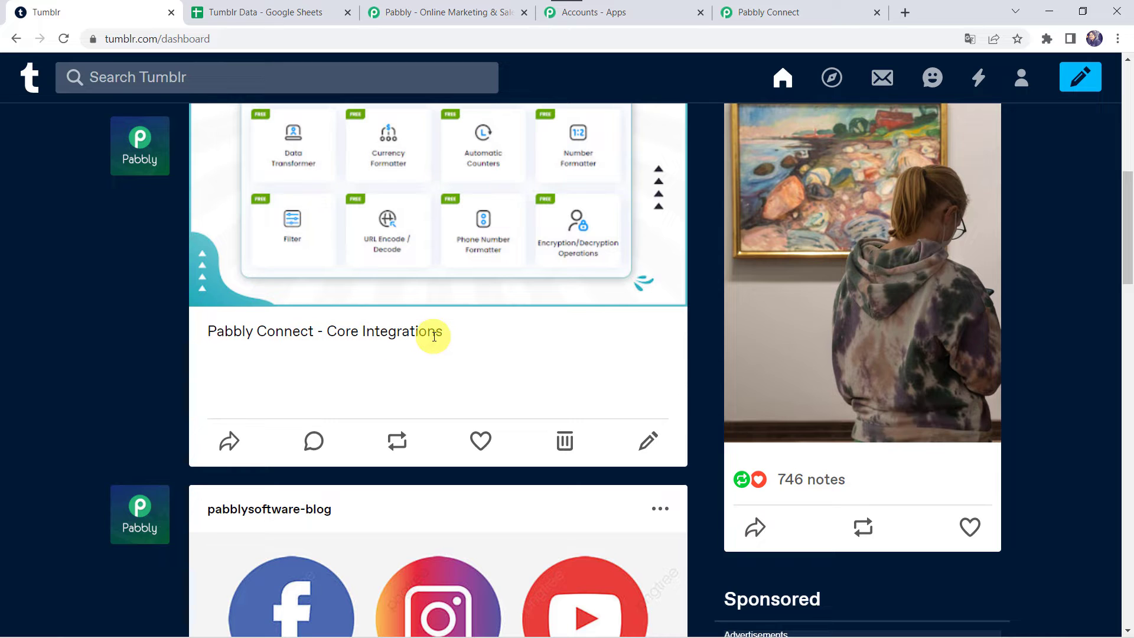
{"action": "scroll", "coordinate": [433, 335], "scroll_direction": "up", "scroll_amount": 5}
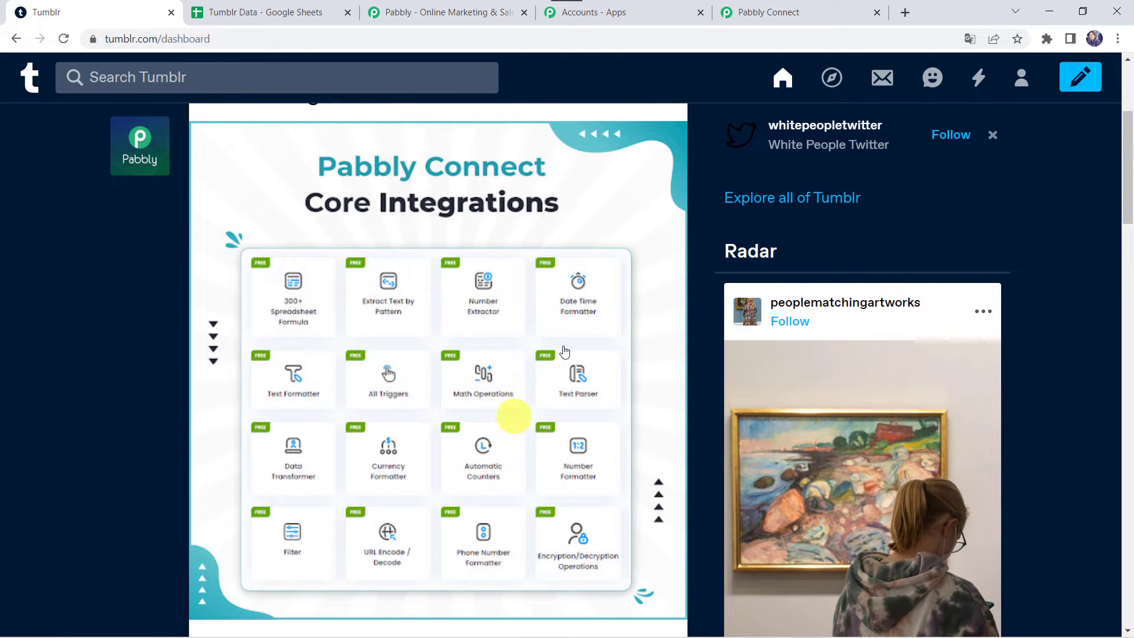
- Return to the Pabbly Connect workflow and examine the trigger's received response, including the post's summary and the title, image and caption in Body
{"action": "left_click", "coordinate": [783, 14]}
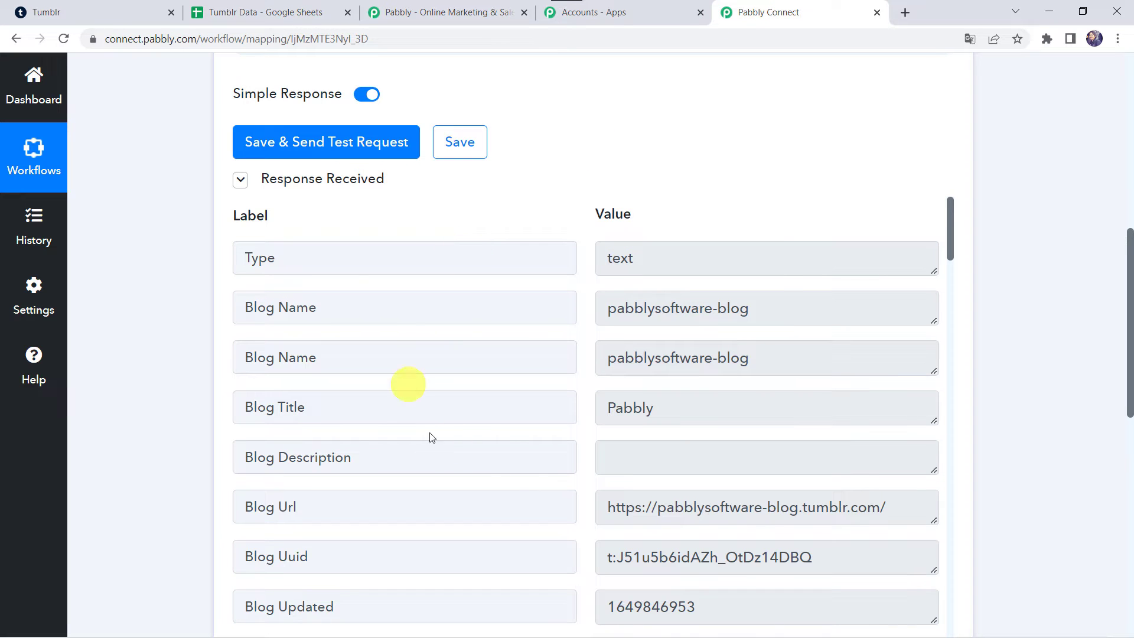
{"action": "scroll", "coordinate": [455, 469], "scroll_direction": "up", "scroll_amount": 3}
{"action": "scroll", "coordinate": [457, 471], "scroll_direction": "down", "scroll_amount": 4}
{"action": "scroll", "coordinate": [457, 471], "scroll_direction": "down", "scroll_amount": 1}
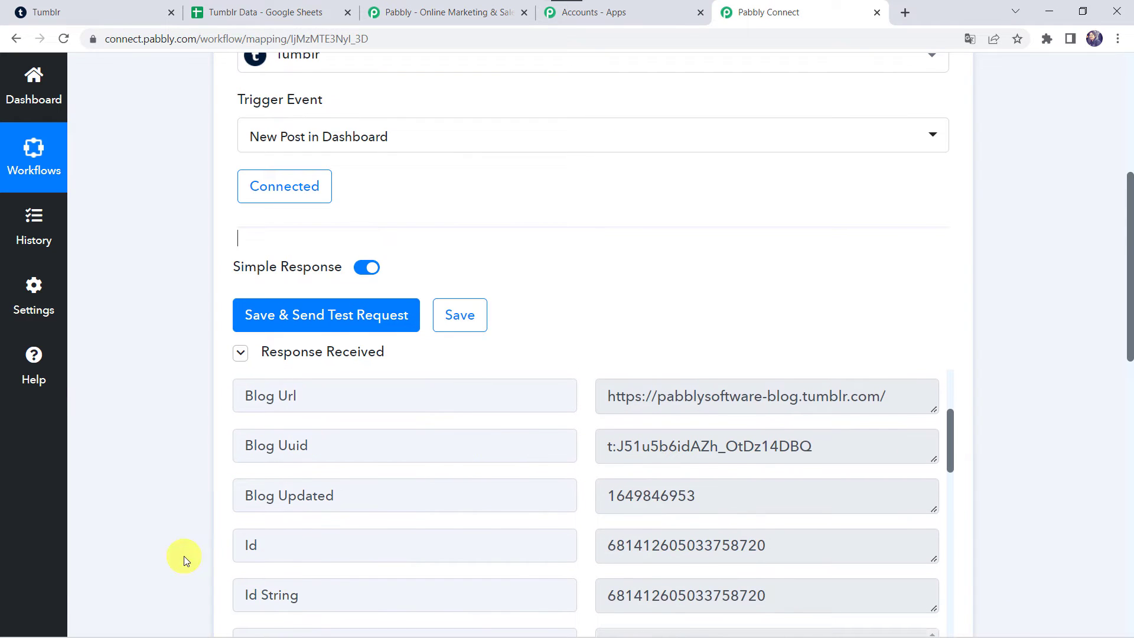
{"action": "scroll", "coordinate": [183, 555], "scroll_direction": "down", "scroll_amount": 5}
{"action": "scroll", "coordinate": [384, 396], "scroll_direction": "down", "scroll_amount": 5}
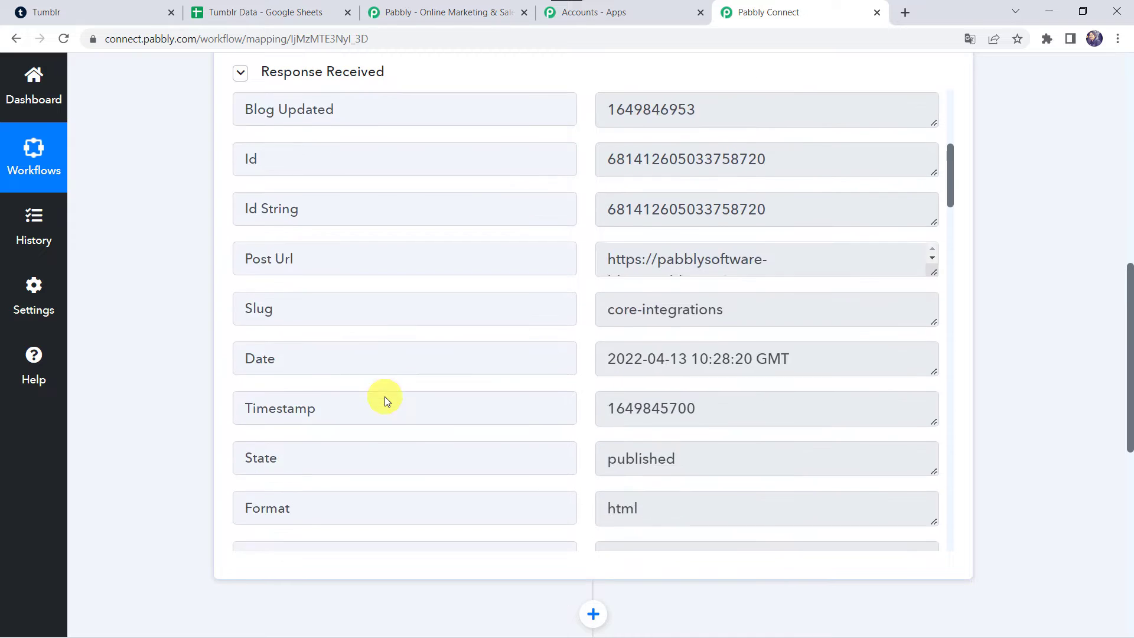
{"action": "scroll", "coordinate": [384, 396], "scroll_direction": "down", "scroll_amount": 1}
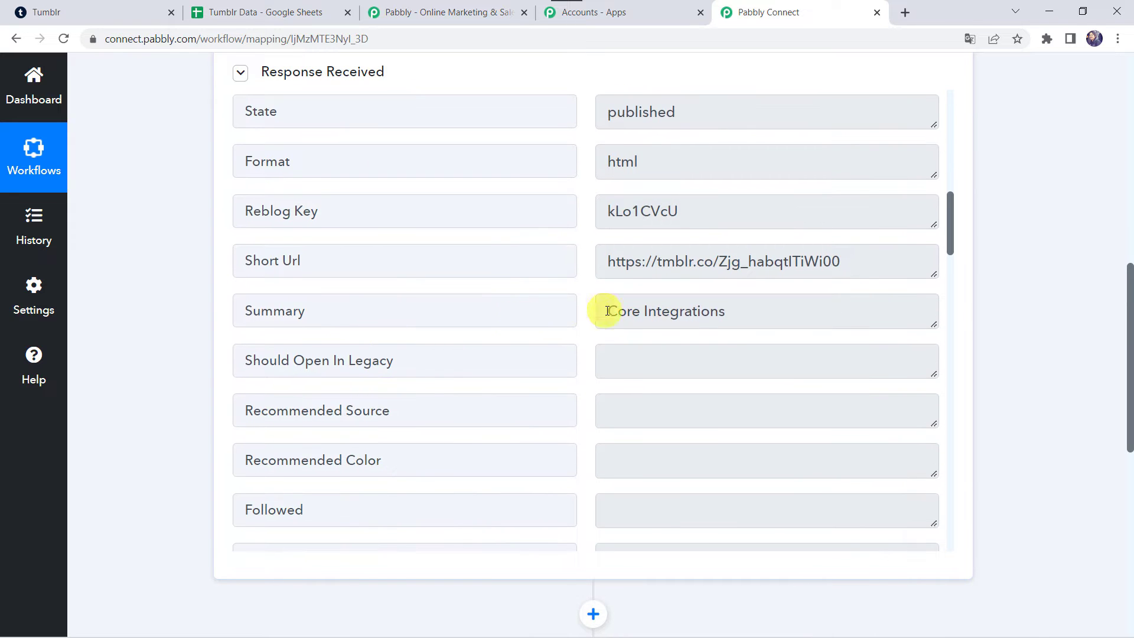
{"action": "scroll", "coordinate": [473, 415], "scroll_direction": "down", "scroll_amount": 7}
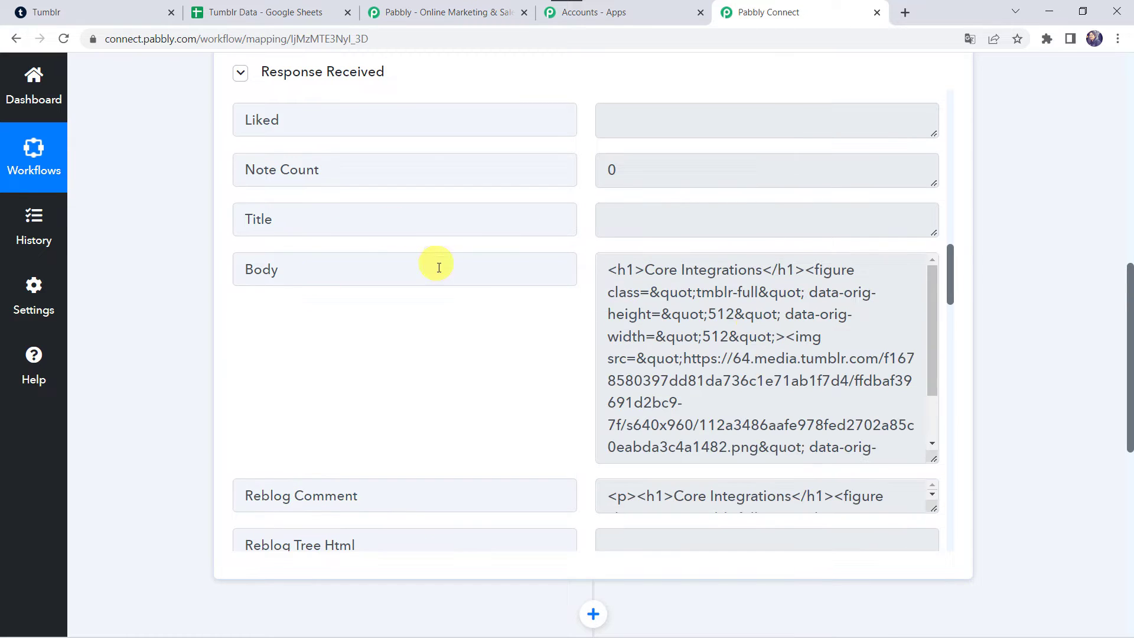
{"action": "left_click_drag", "start_coordinate": [648, 269], "coordinate": [761, 273]}
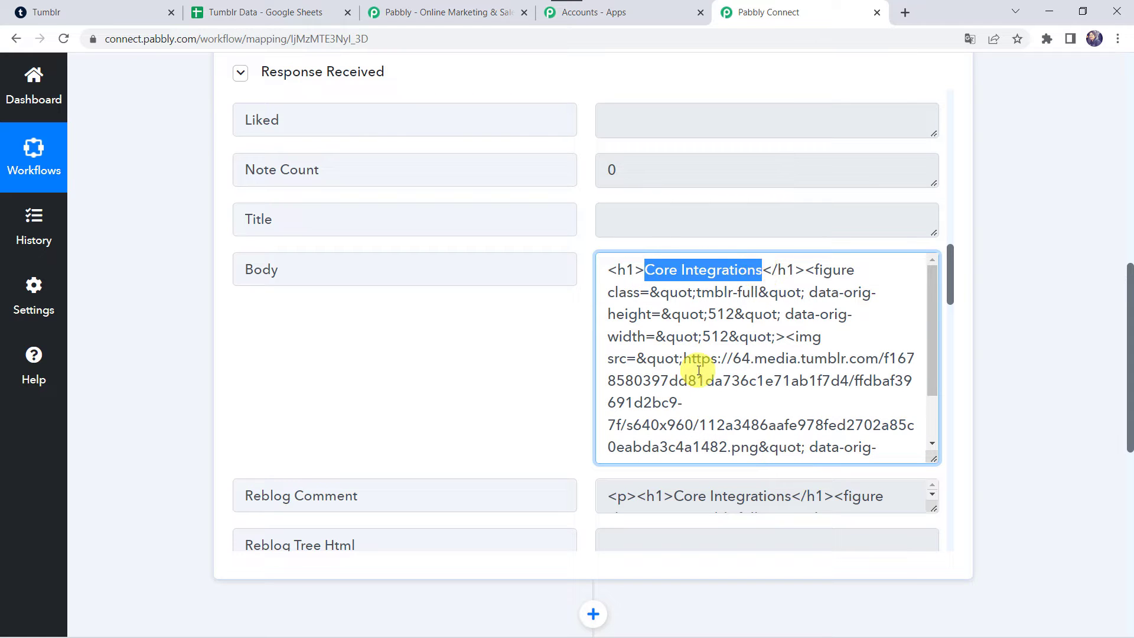
{"action": "scroll", "coordinate": [688, 355], "scroll_direction": "down", "scroll_amount": 2}
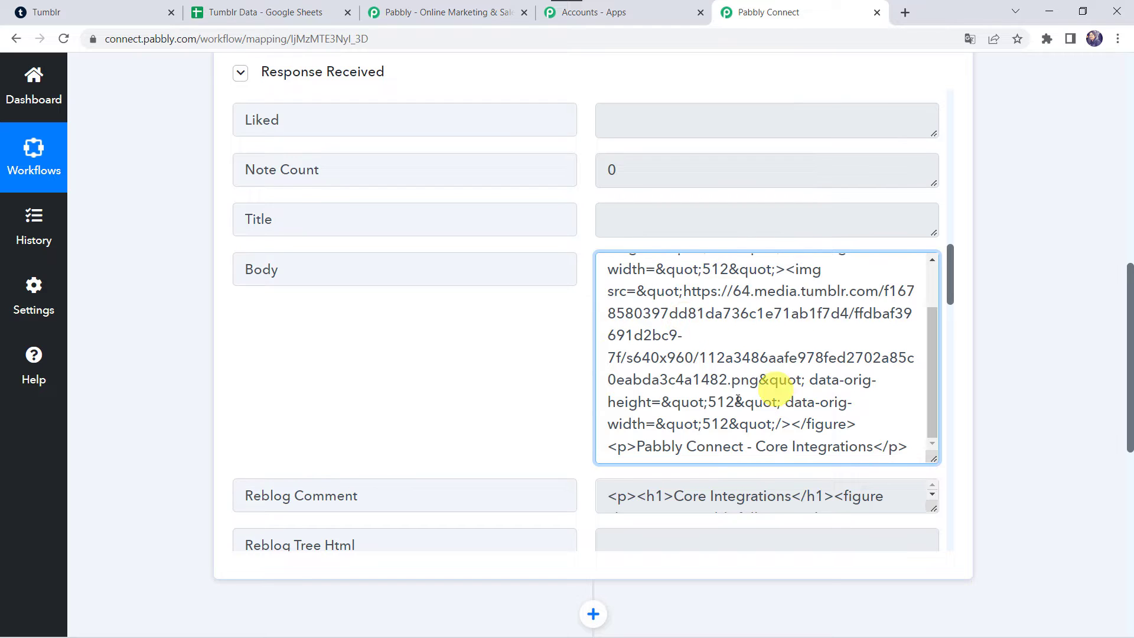
{"action": "scroll", "coordinate": [690, 288], "scroll_direction": "up", "scroll_amount": 1}
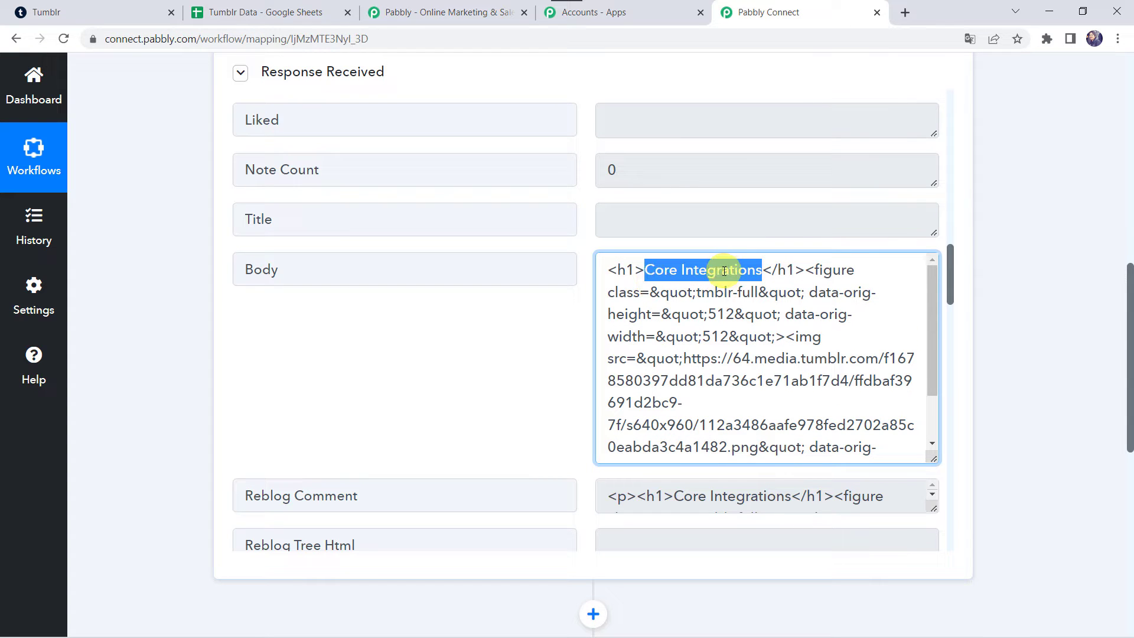
{"action": "scroll", "coordinate": [705, 385], "scroll_direction": "down", "scroll_amount": 1}
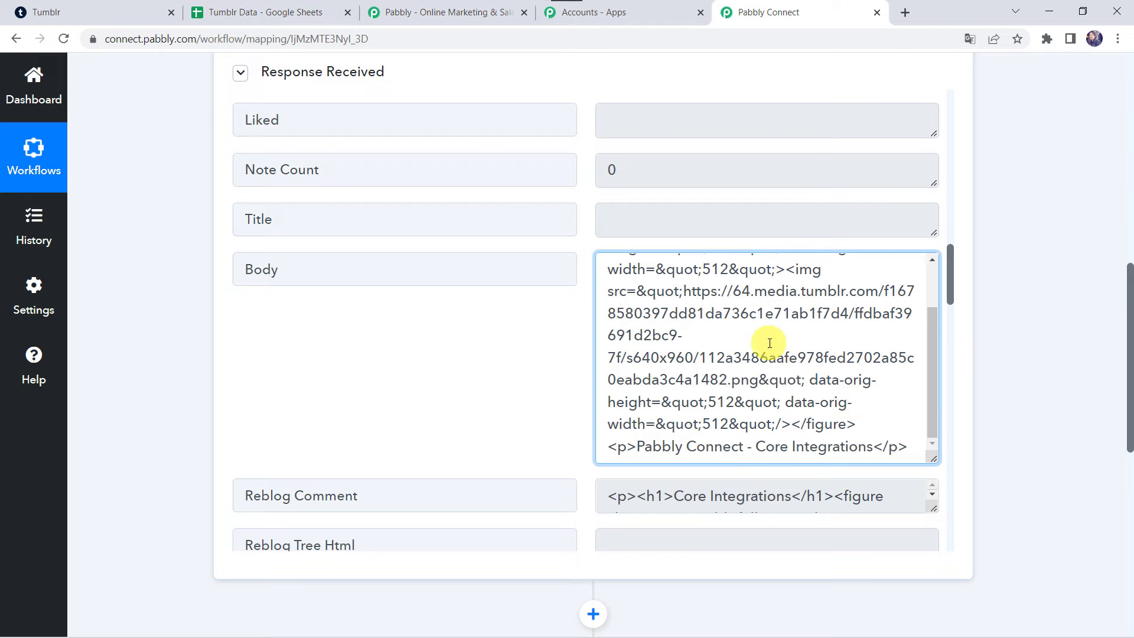
- Set the workflow's second step to Text Formatter by Pabbly with the Replace Text action event and connect it
{"action": "scroll", "coordinate": [130, 410], "scroll_direction": "down", "scroll_amount": 2}
{"action": "scroll", "coordinate": [129, 410], "scroll_direction": "down", "scroll_amount": 5}
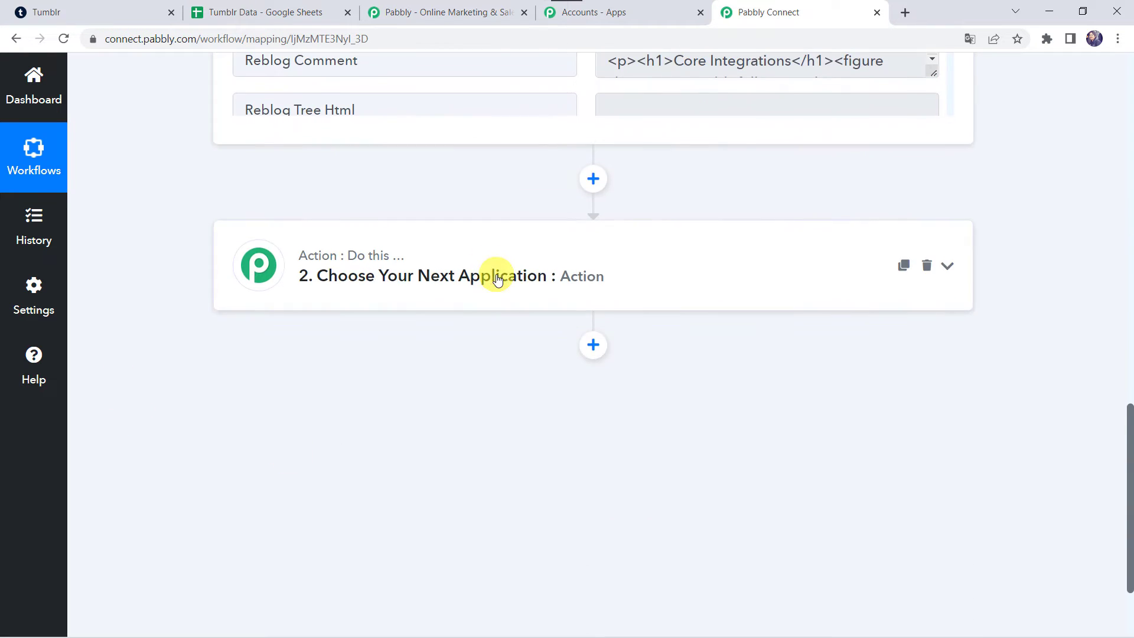
{"action": "left_click", "coordinate": [497, 278]}
{"action": "left_click", "coordinate": [310, 385]}
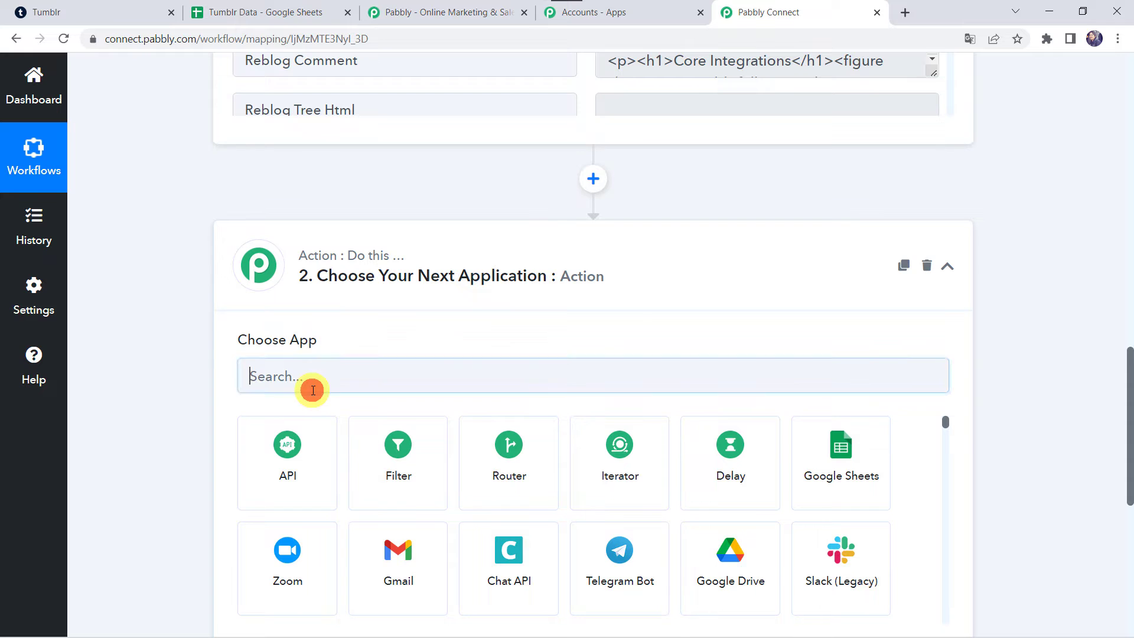
{"action": "type", "text": "Text"}
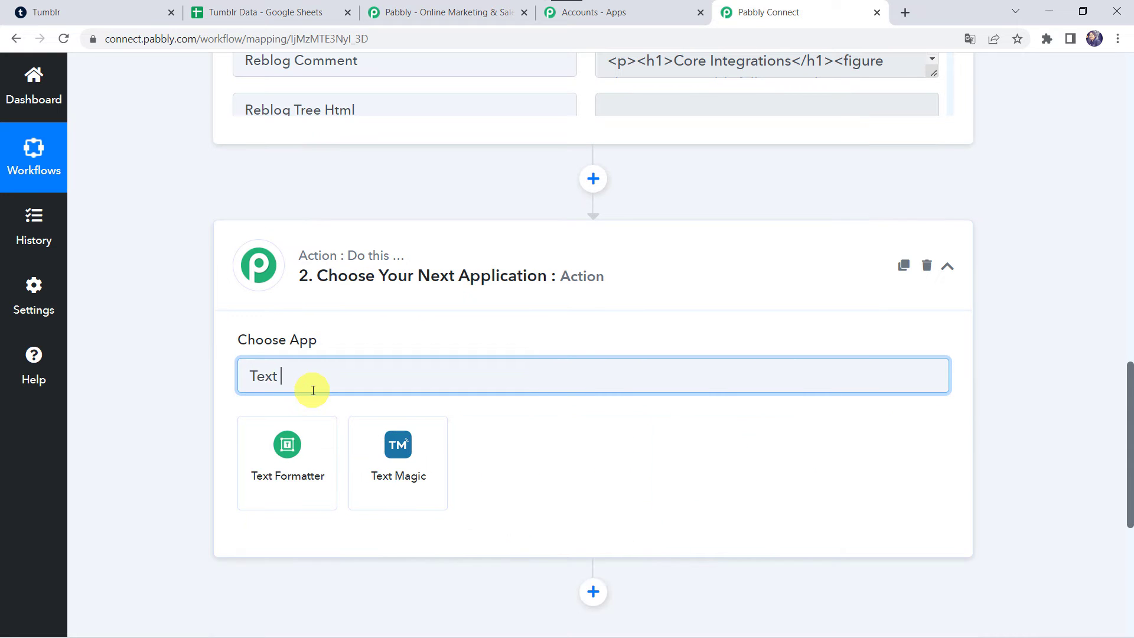
{"action": "left_click", "coordinate": [300, 494]}
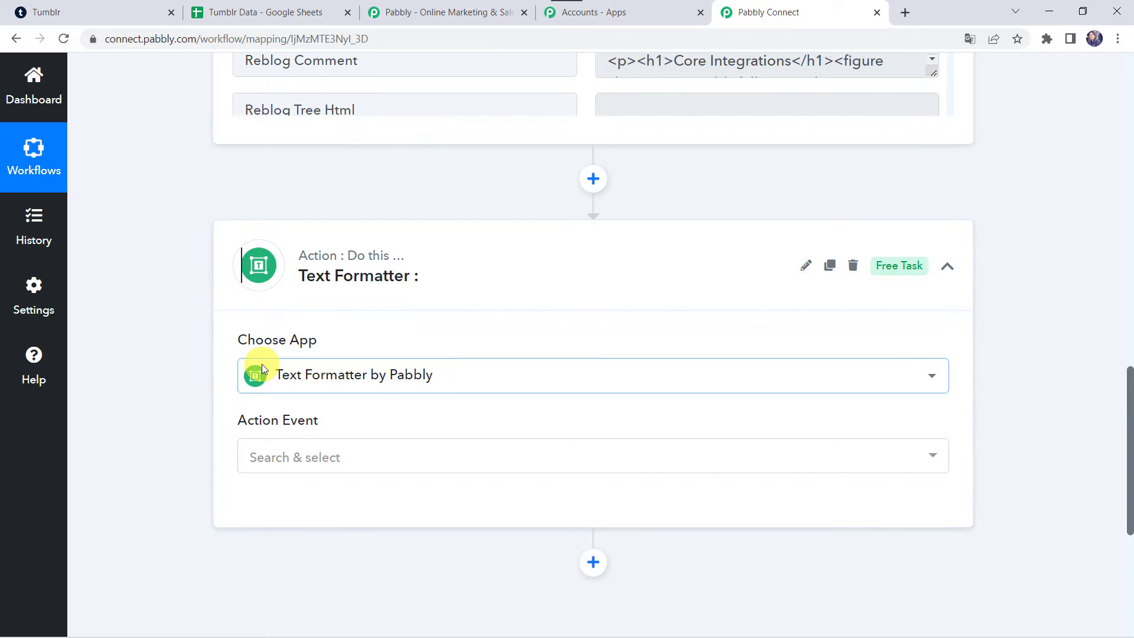
{"action": "scroll", "coordinate": [261, 364], "scroll_direction": "down", "scroll_amount": 2}
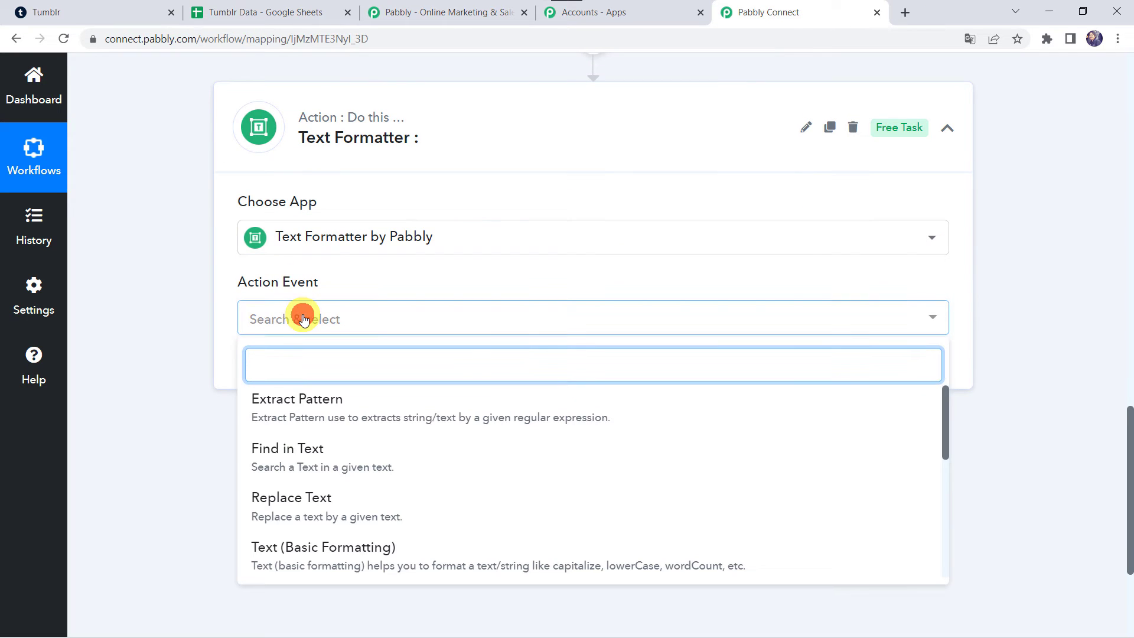
{"action": "left_click", "coordinate": [295, 515]}
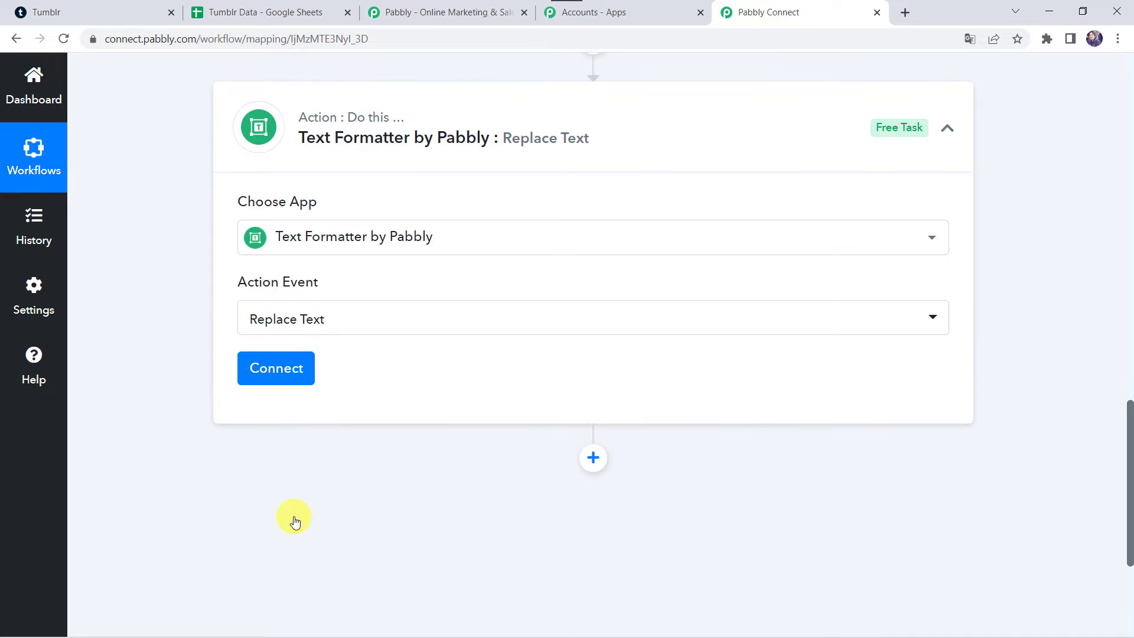
{"action": "left_click", "coordinate": [265, 376]}
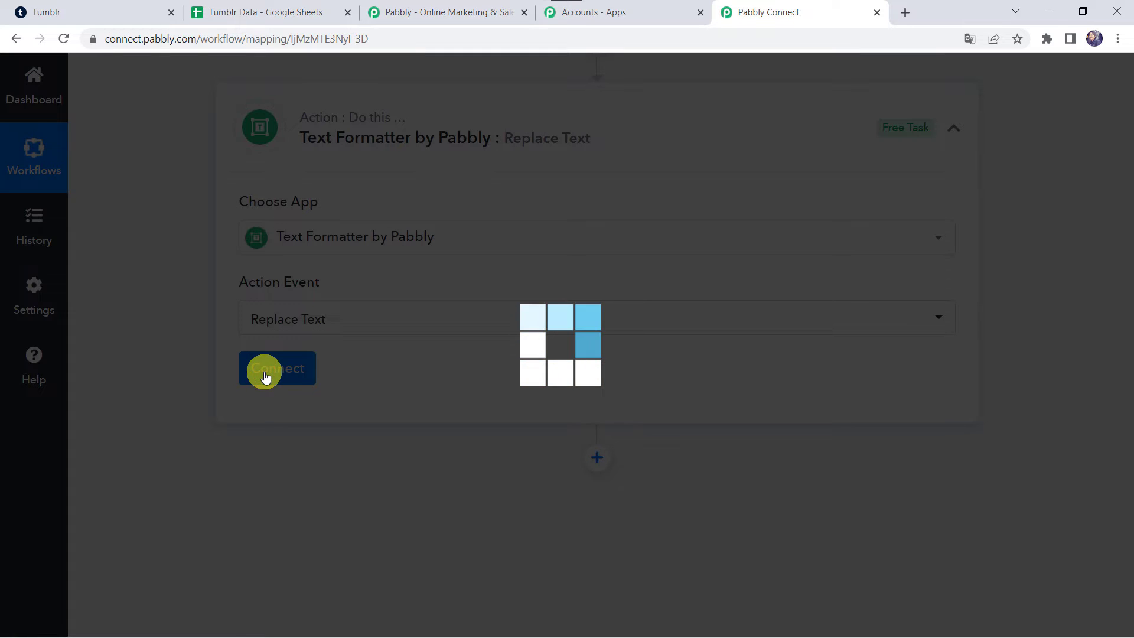
- Map the Tumblr post's Body into the Text field of the Replace Text action
{"action": "scroll", "coordinate": [195, 377], "scroll_direction": "down", "scroll_amount": 2}
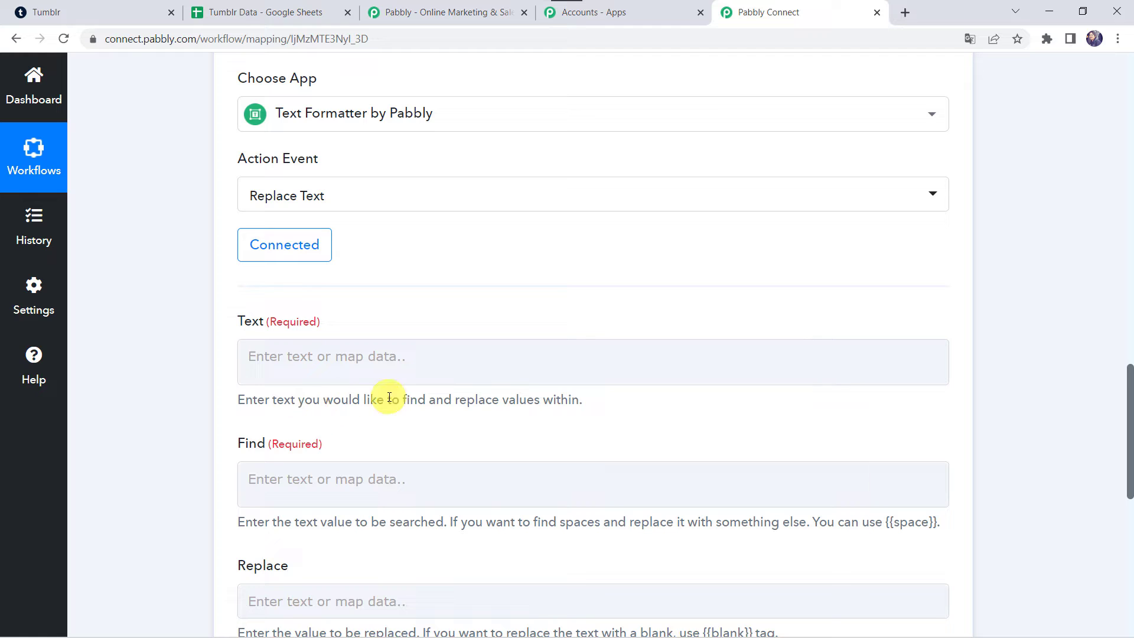
{"action": "left_click", "coordinate": [336, 371]}
{"action": "left_click", "coordinate": [343, 512]}
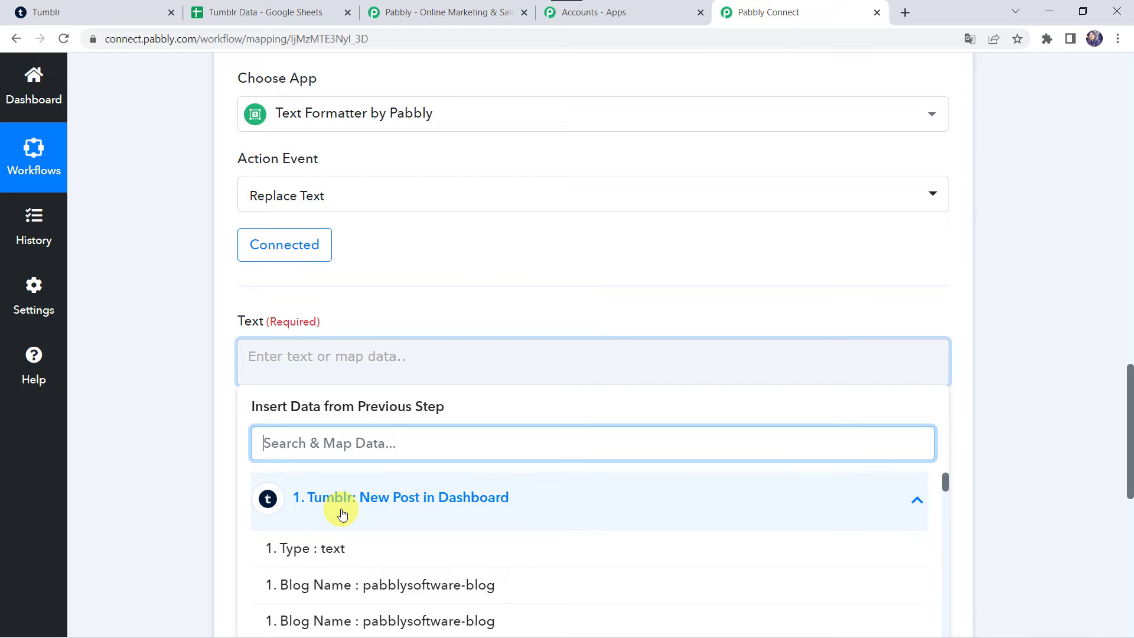
{"action": "type", "text": "Body"}
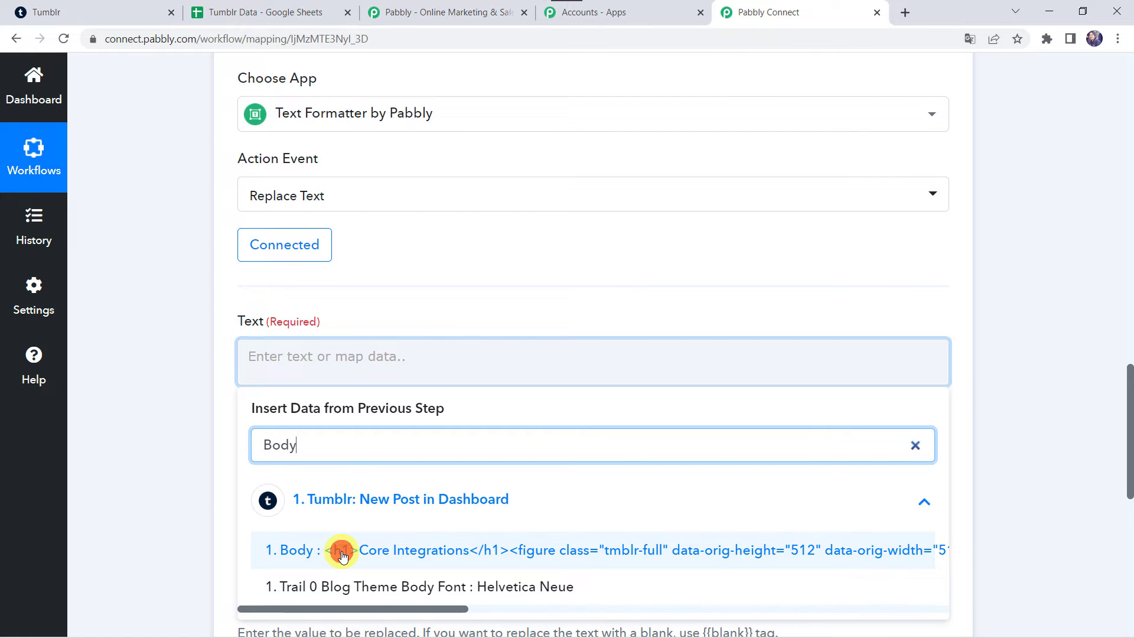
{"action": "left_click", "coordinate": [343, 555]}
{"action": "left_click", "coordinate": [161, 385]}
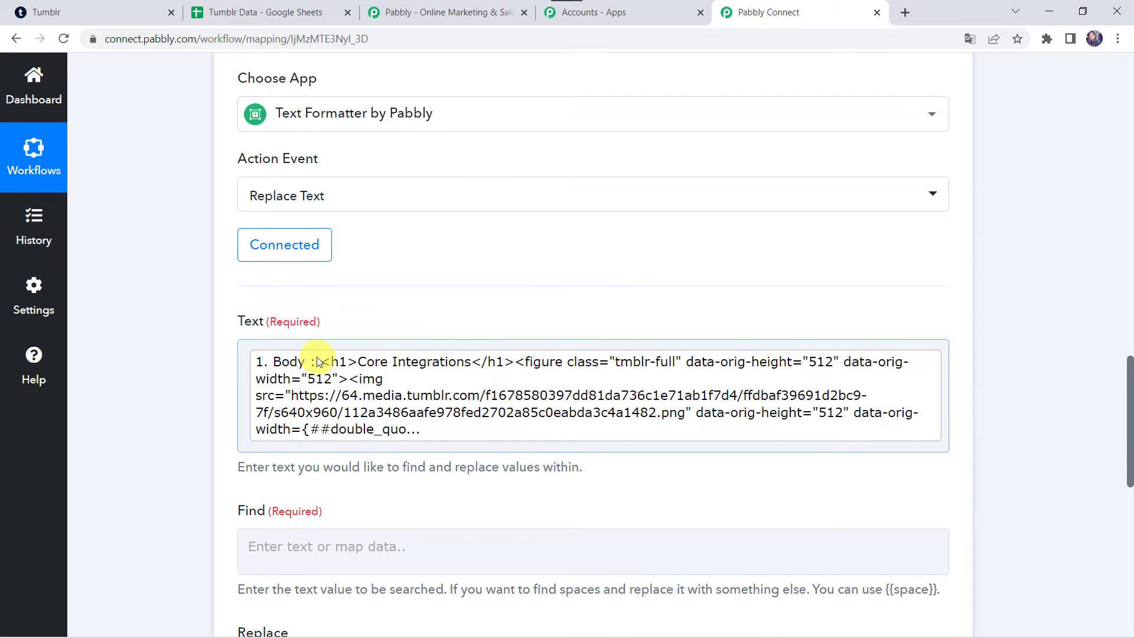
- Set the Find value to the Tumblr post's mapped Summary enclosed in <h1> and </h1> tags
{"action": "scroll", "coordinate": [170, 463], "scroll_direction": "down", "scroll_amount": 2}
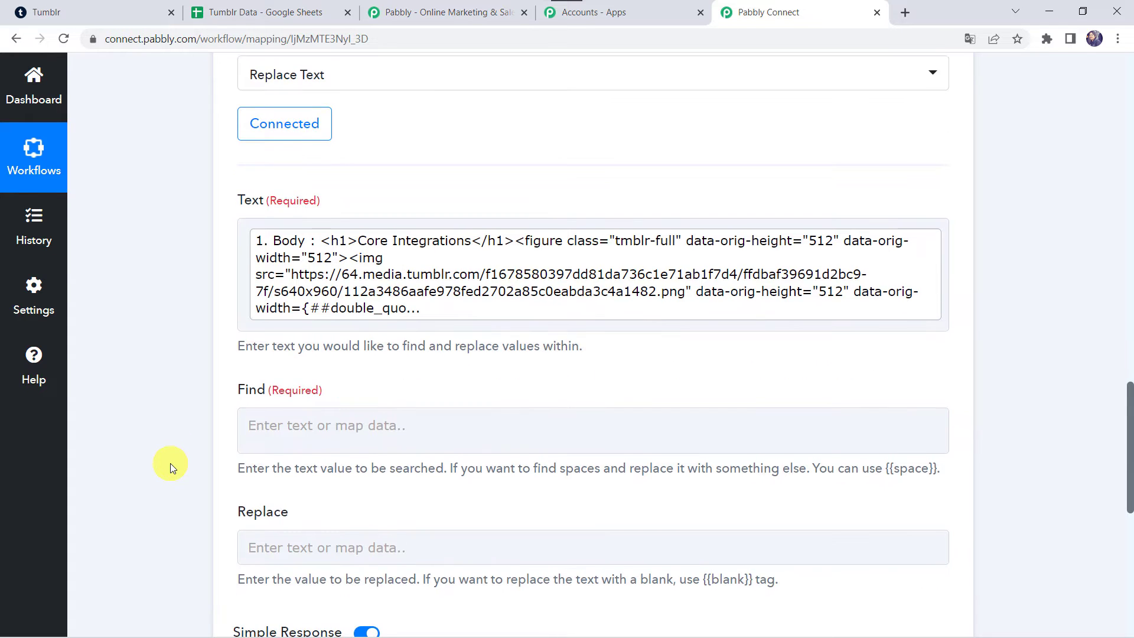
{"action": "left_click", "coordinate": [289, 427]}
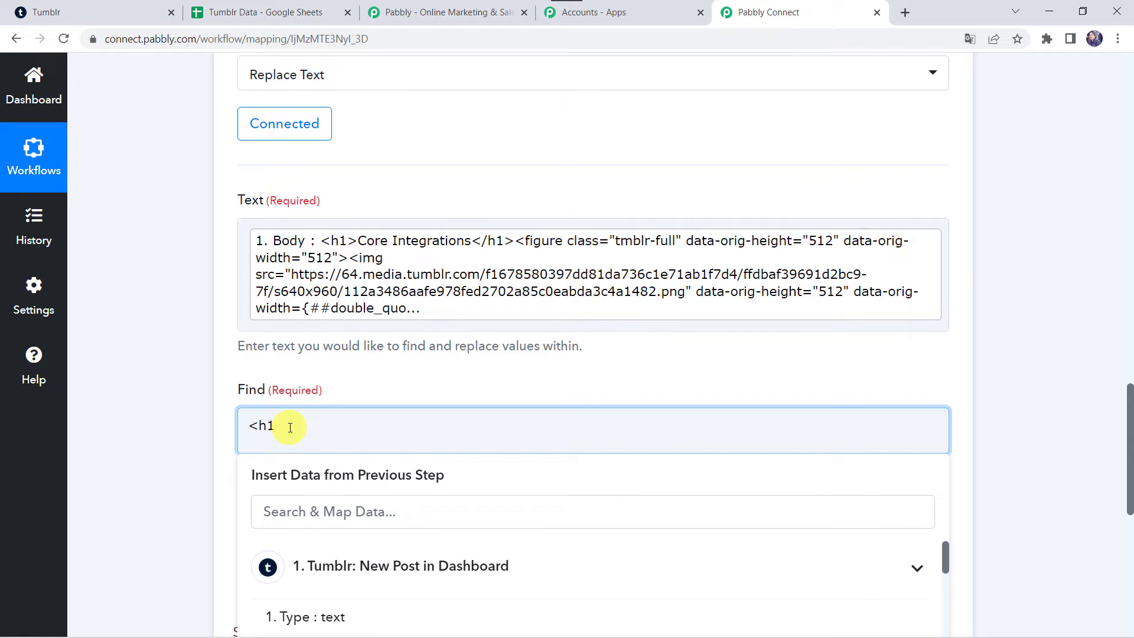
{"action": "scroll", "coordinate": [135, 493], "scroll_direction": "down", "scroll_amount": 1}
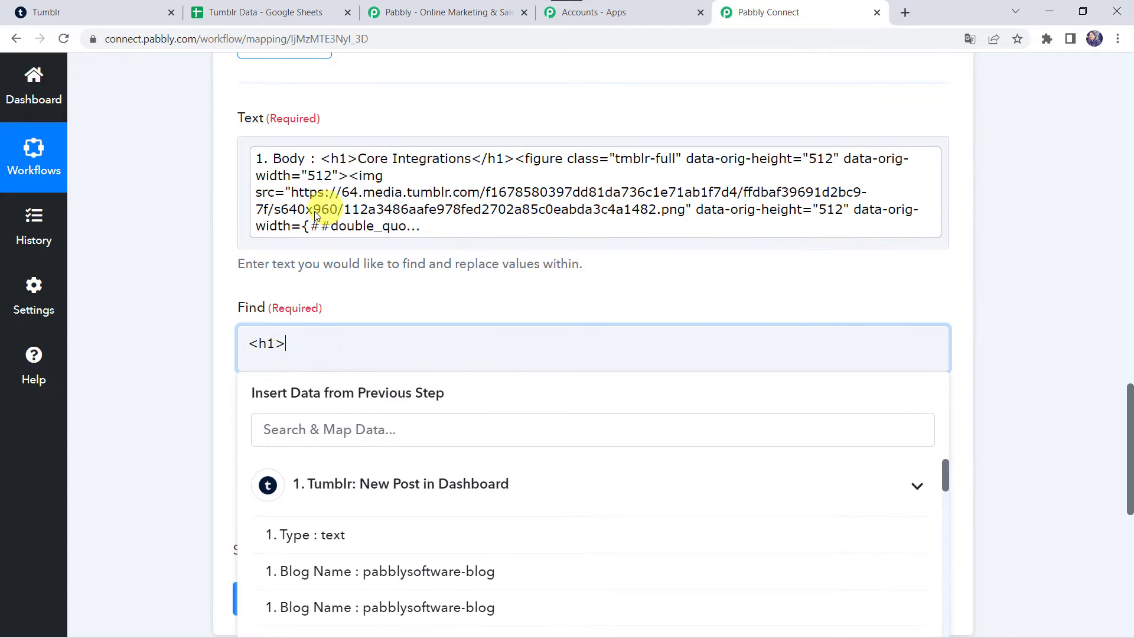
{"action": "left_click", "coordinate": [330, 502]}
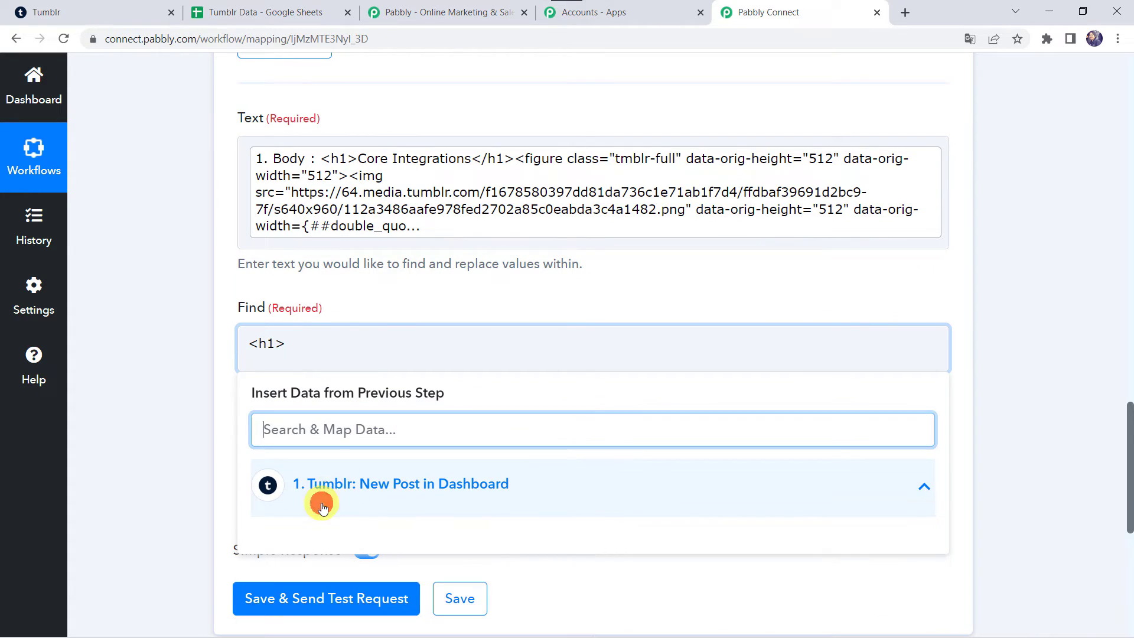
{"action": "left_click", "coordinate": [322, 508]}
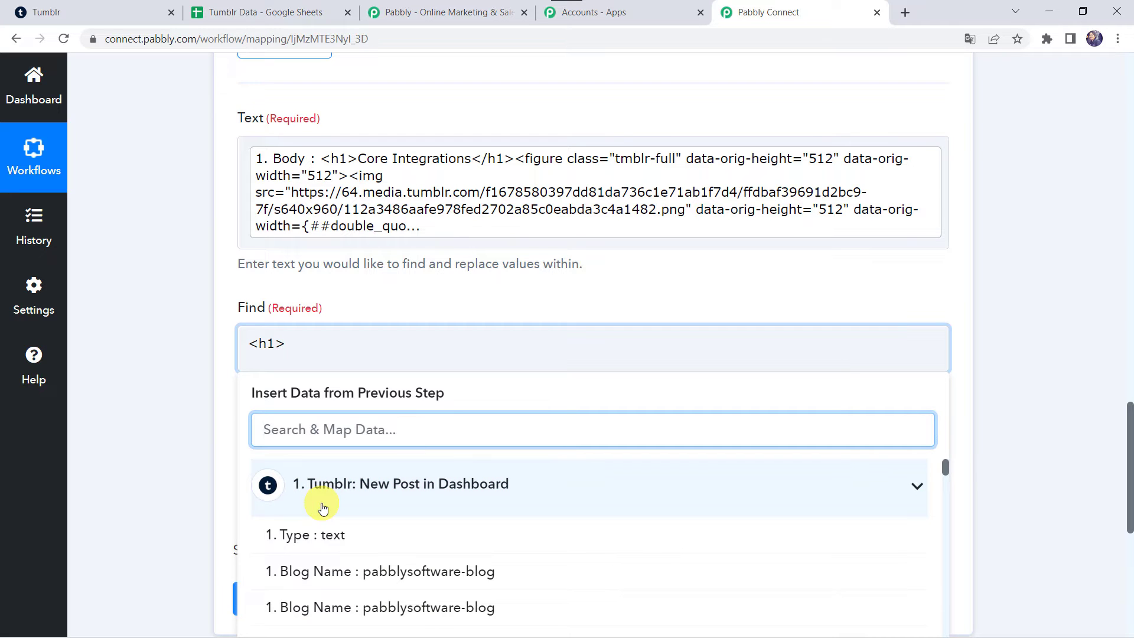
{"action": "type", "text": "sum"}
{"action": "left_click", "coordinate": [393, 536]}
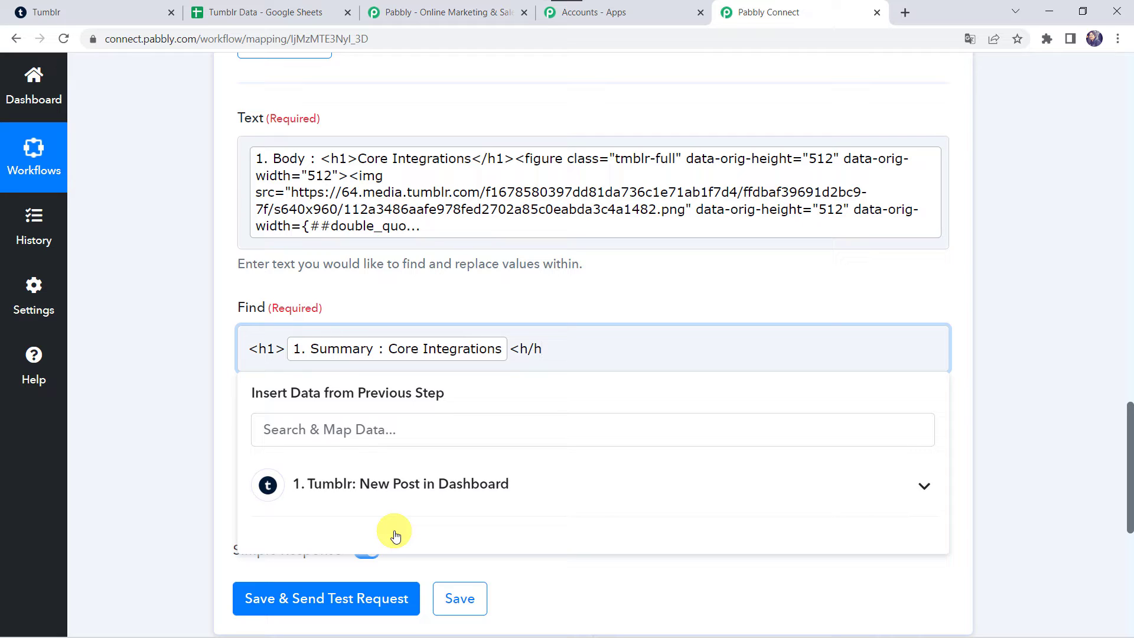
{"action": "left_click", "coordinate": [177, 484]}
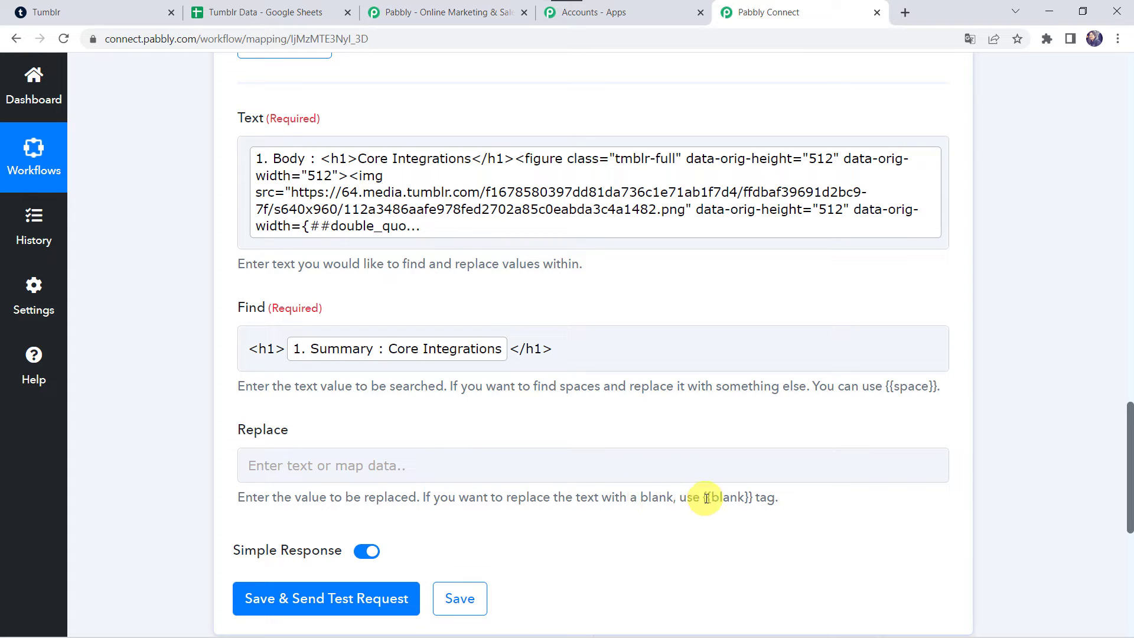
- Set the Replace value to the {{blank}} tag given in the field's help text
{"action": "left_click_drag", "start_coordinate": [703, 497], "coordinate": [750, 500]}
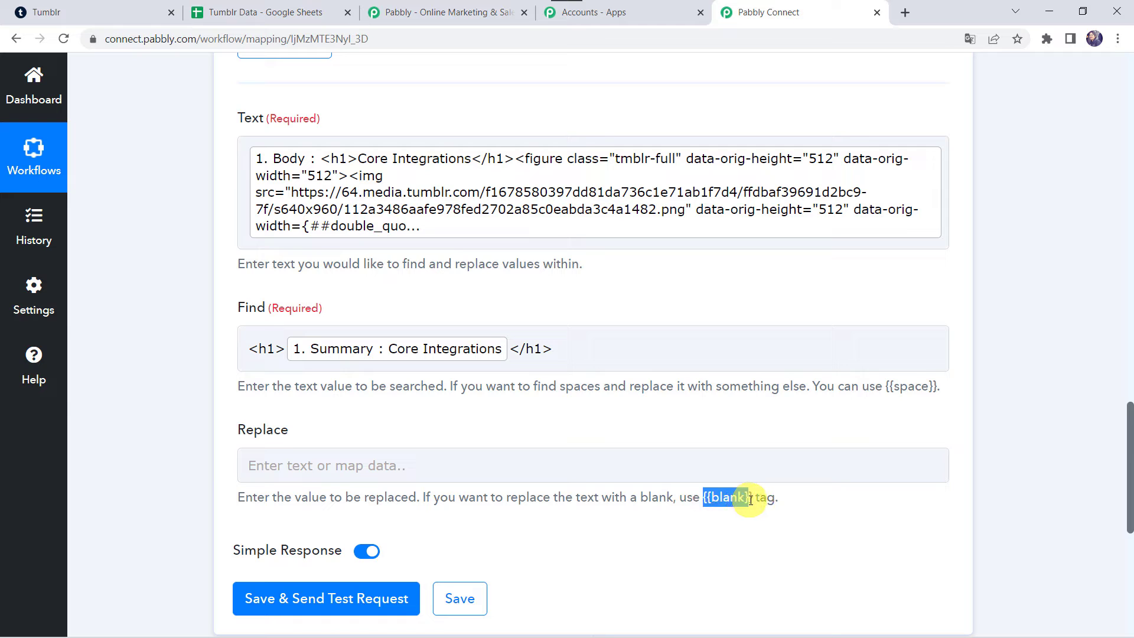
{"action": "left_click", "coordinate": [374, 465]}
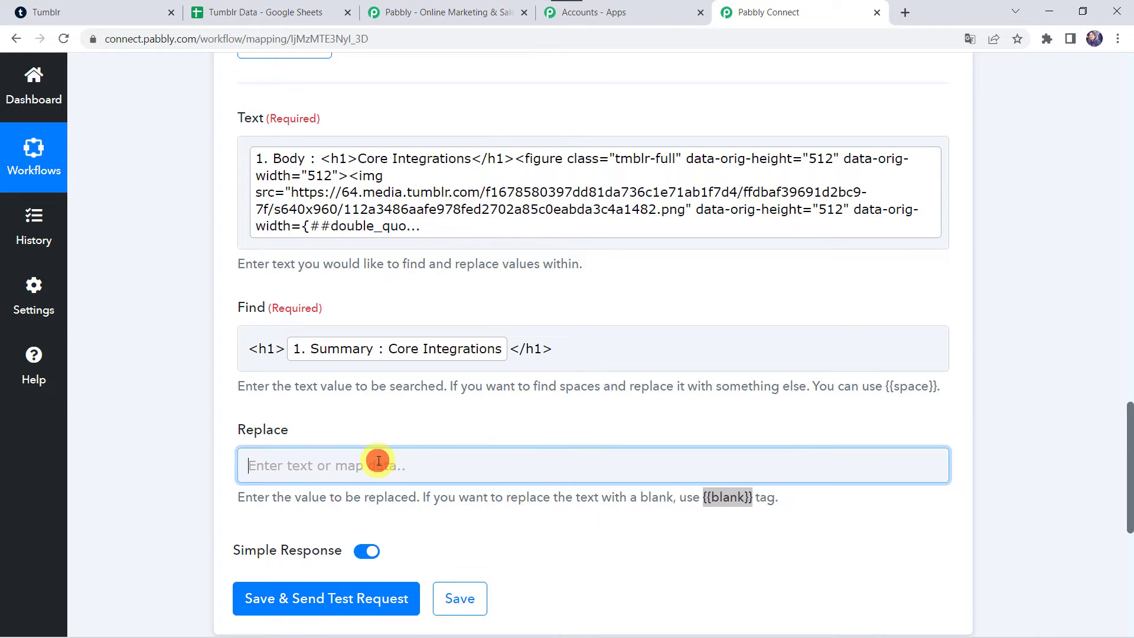
{"action": "type", "text": "{{blank}}"}
{"action": "left_click", "coordinate": [178, 451]}
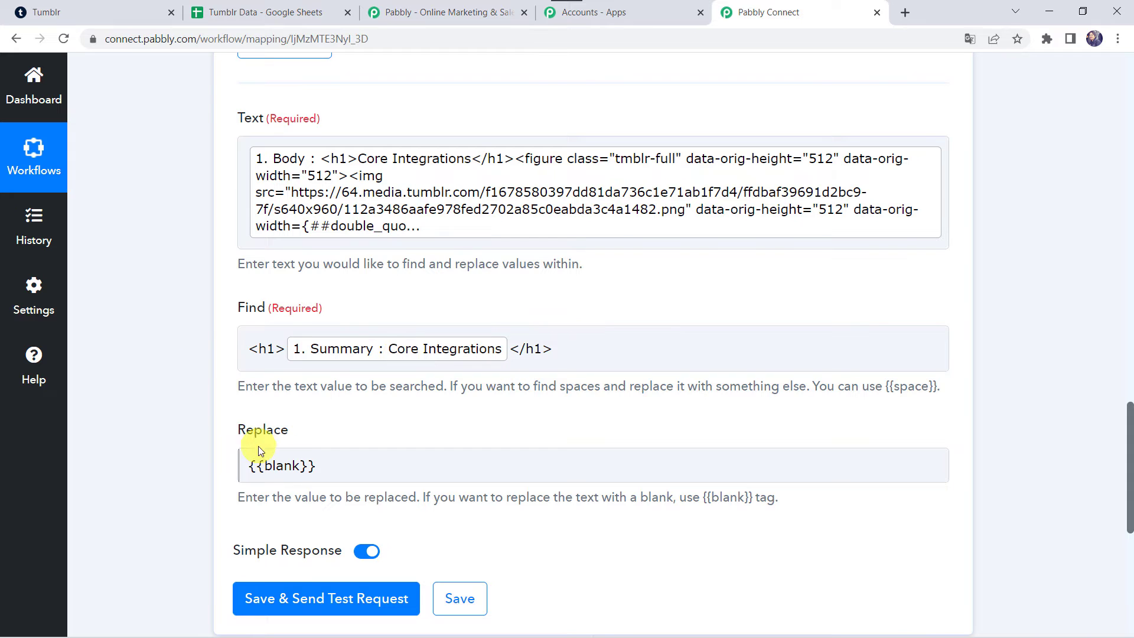
- Save the Replace Text action with a test request and enlarge the Result value in its response
{"action": "scroll", "coordinate": [158, 413], "scroll_direction": "down", "scroll_amount": 2}
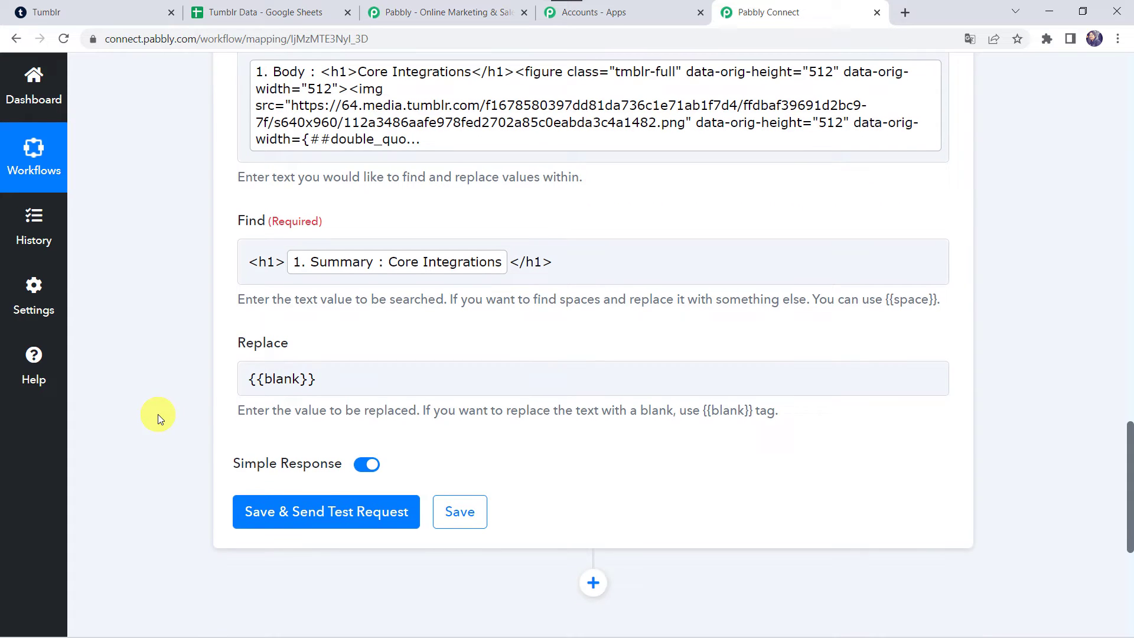
{"action": "left_click", "coordinate": [318, 514]}
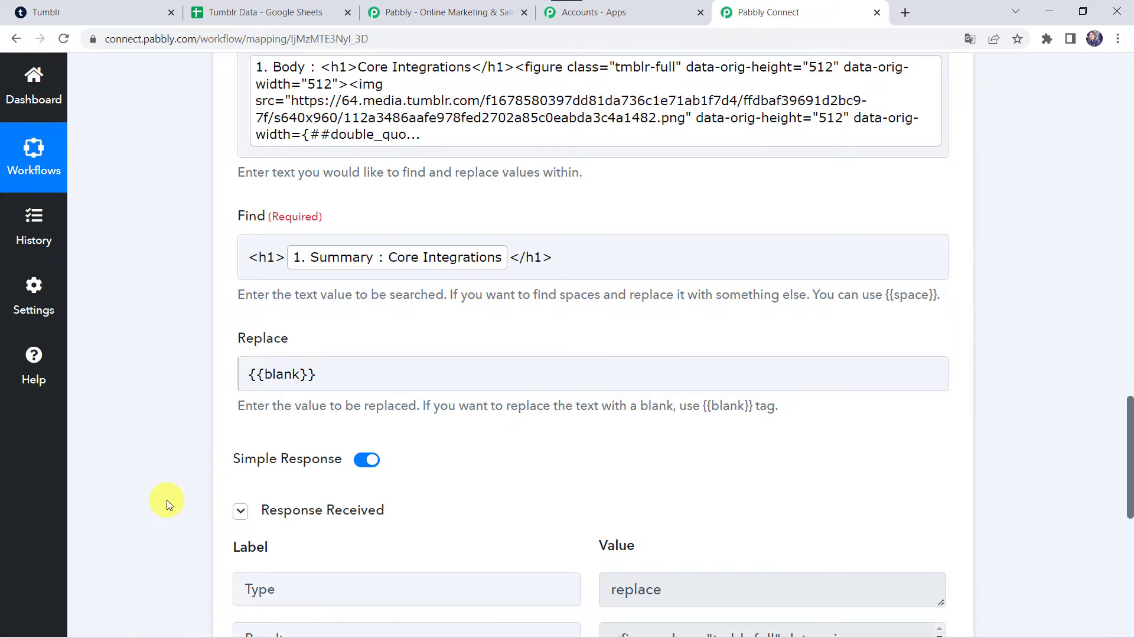
{"action": "scroll", "coordinate": [166, 499], "scroll_direction": "down", "scroll_amount": 5}
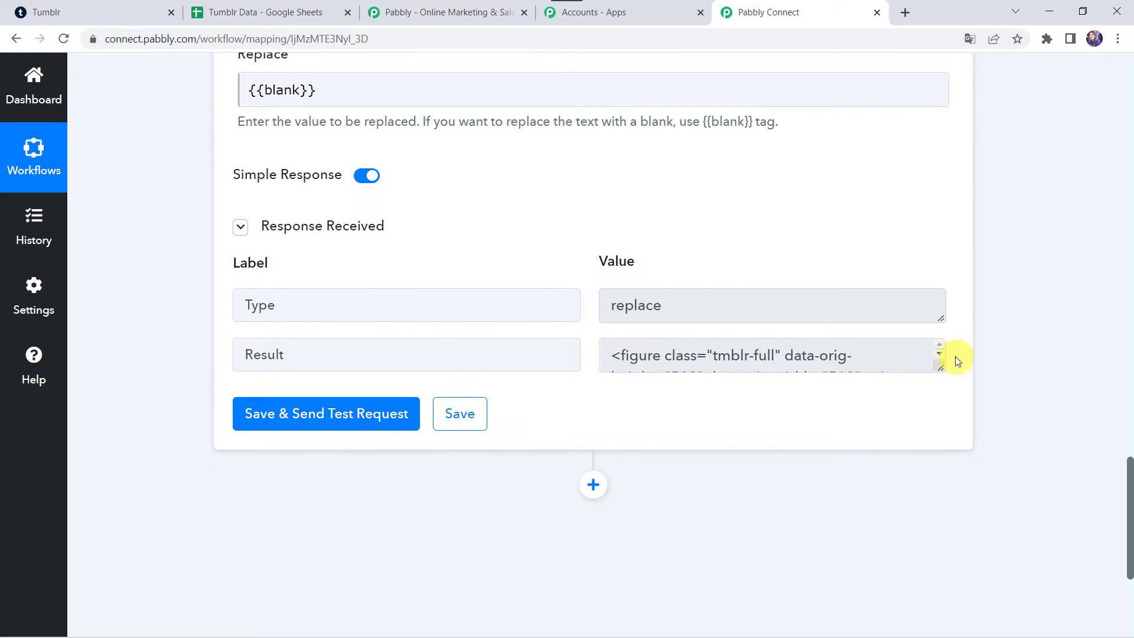
{"action": "left_click", "coordinate": [938, 362]}
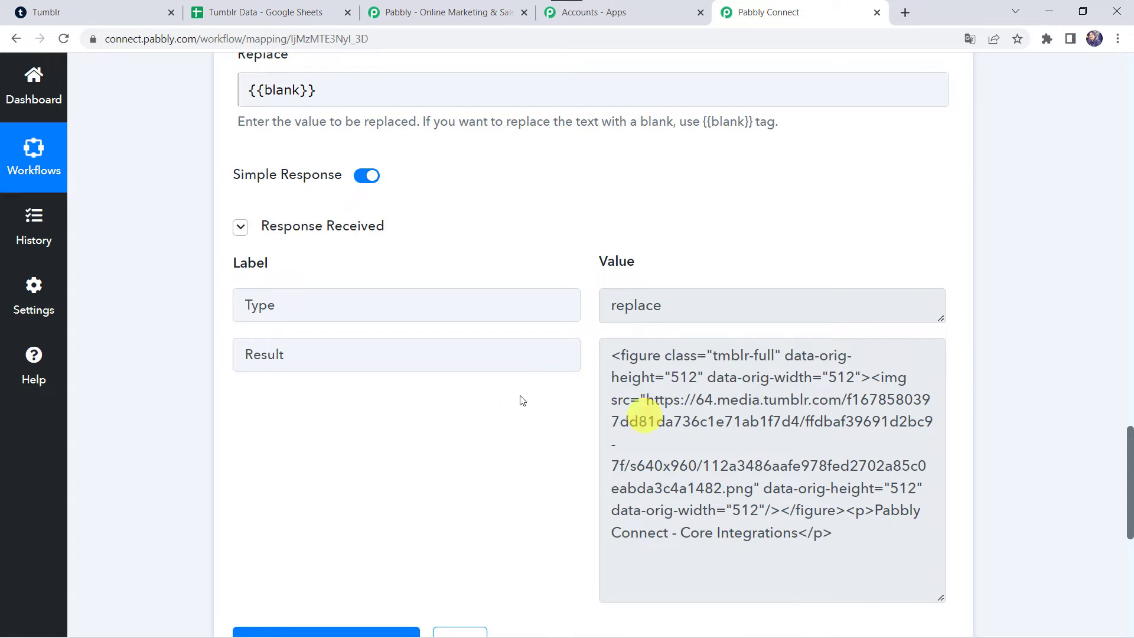
- Add a Data Transformer by Pabbly action after the Text Formatter, with the Strip HTML Tags event, and connect it
{"action": "scroll", "coordinate": [156, 496], "scroll_direction": "down", "scroll_amount": 6}
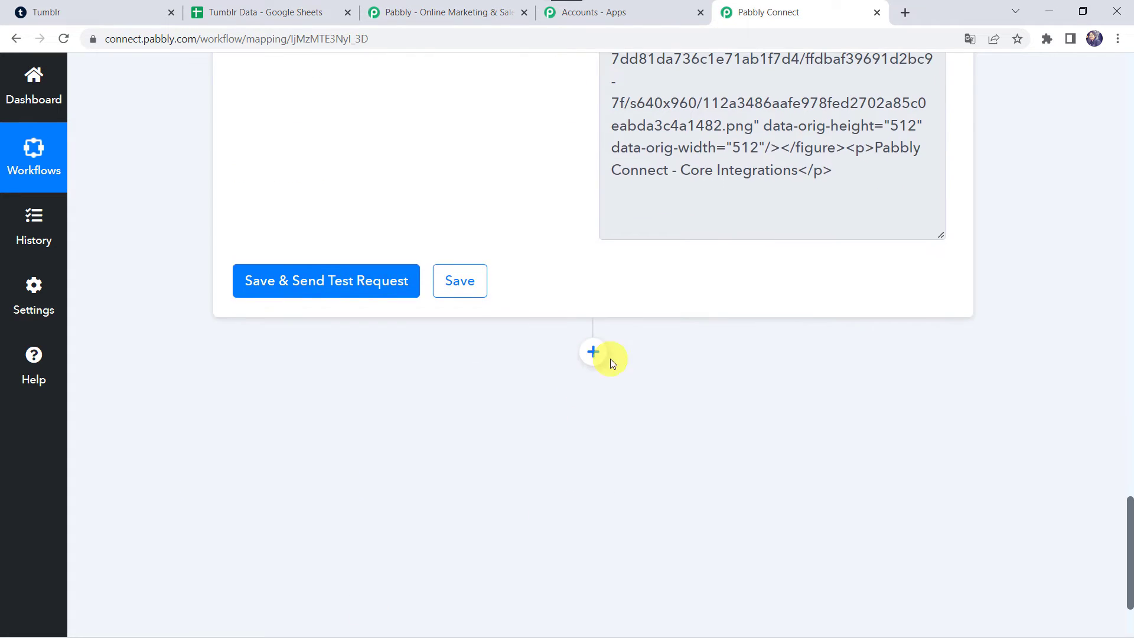
{"action": "left_click", "coordinate": [601, 358]}
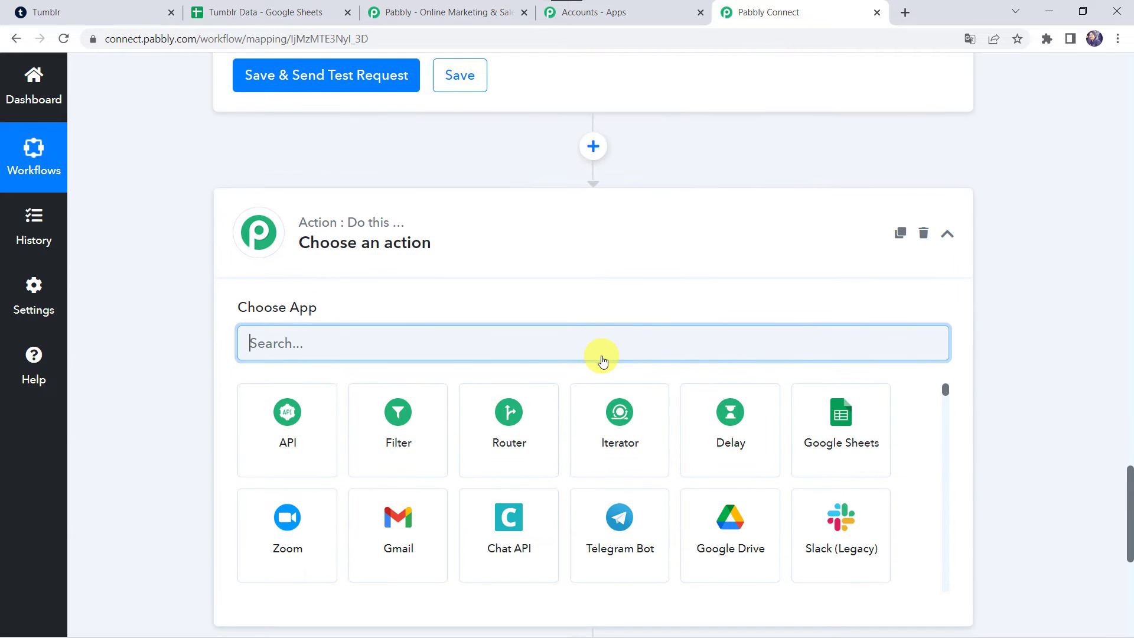
{"action": "type", "text": "dat"}
{"action": "left_click", "coordinate": [520, 449]}
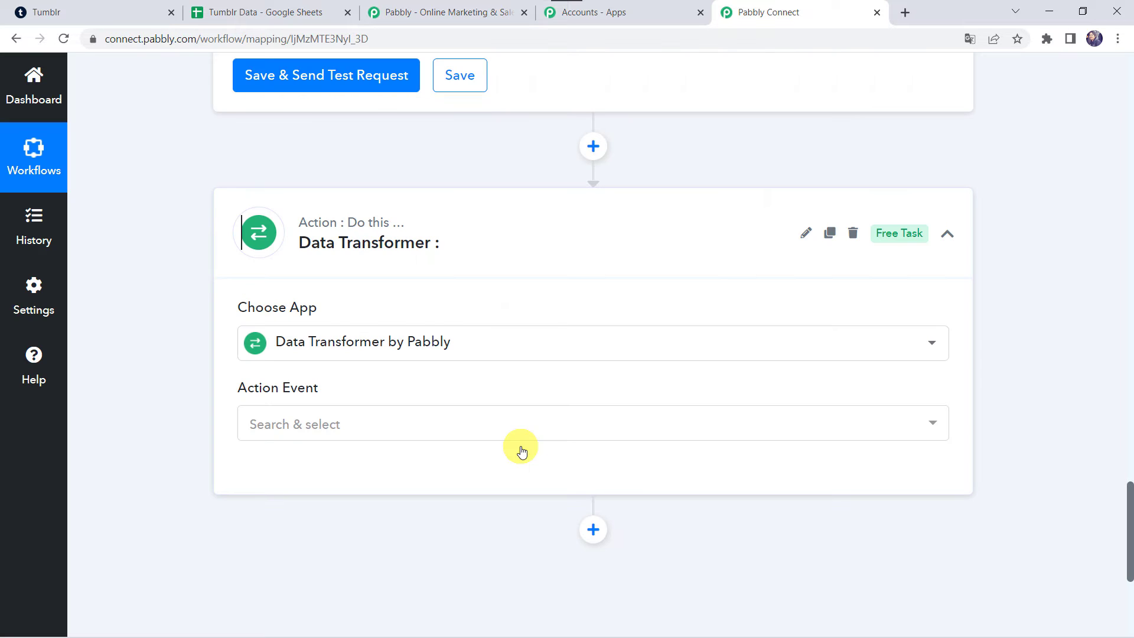
{"action": "right_click", "coordinate": [519, 445]}
{"action": "left_click", "coordinate": [372, 434]}
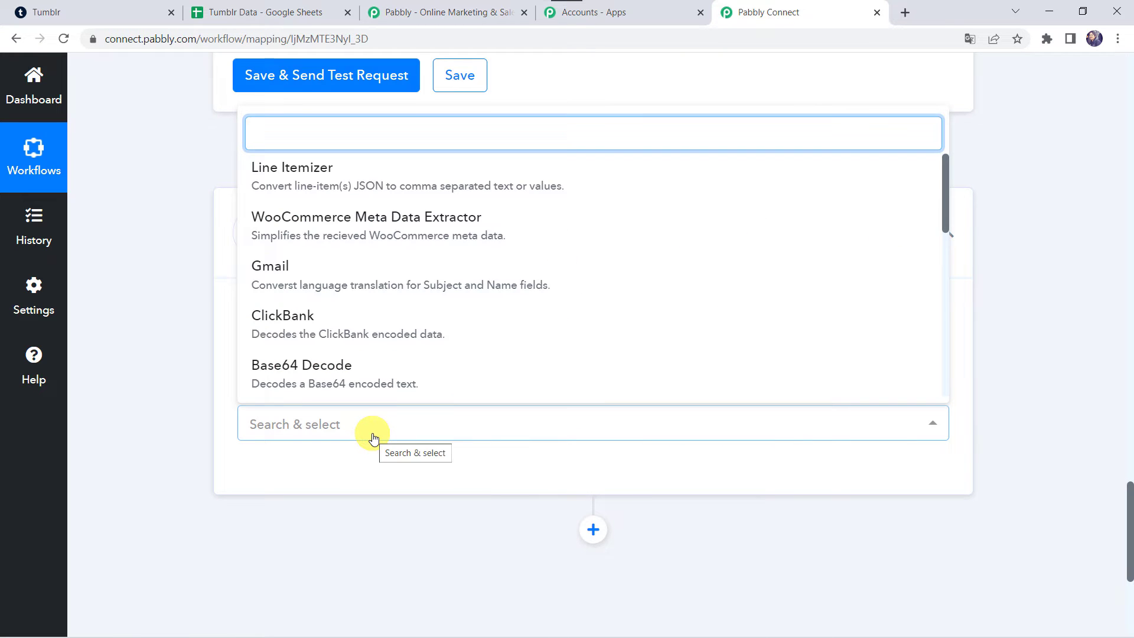
{"action": "type", "text": "str"}
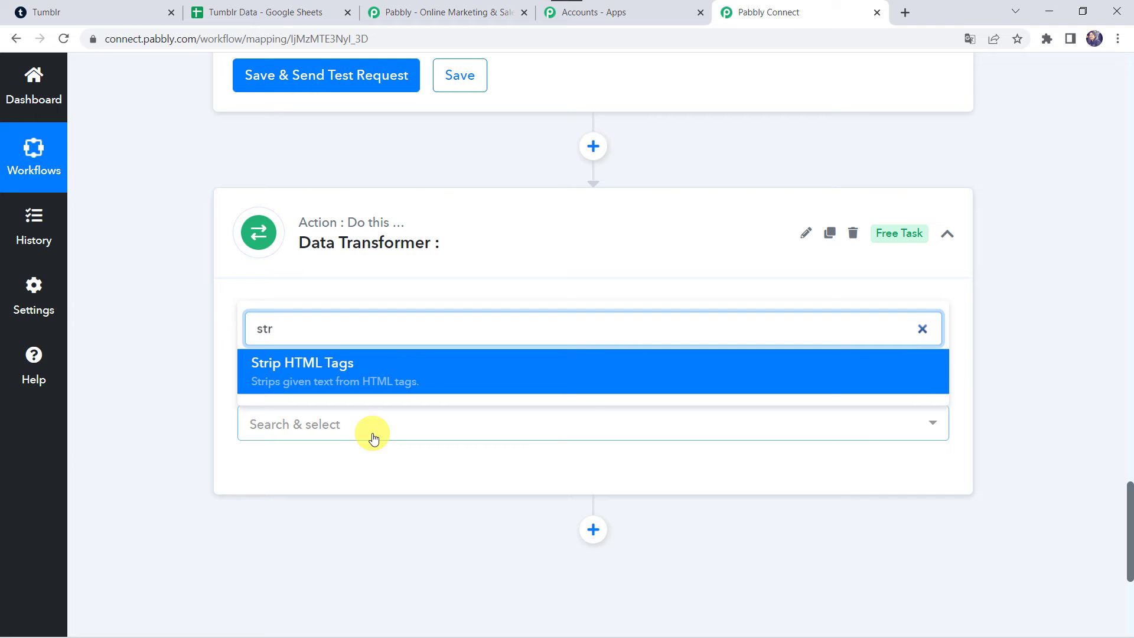
{"action": "left_click", "coordinate": [321, 372]}
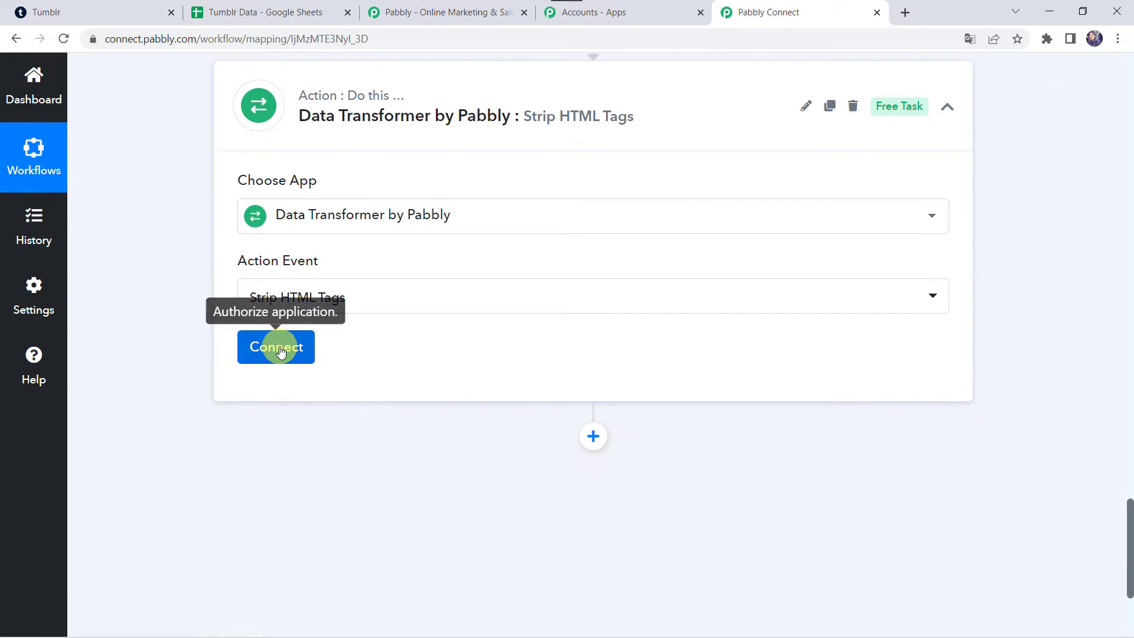
{"action": "left_click", "coordinate": [281, 348]}
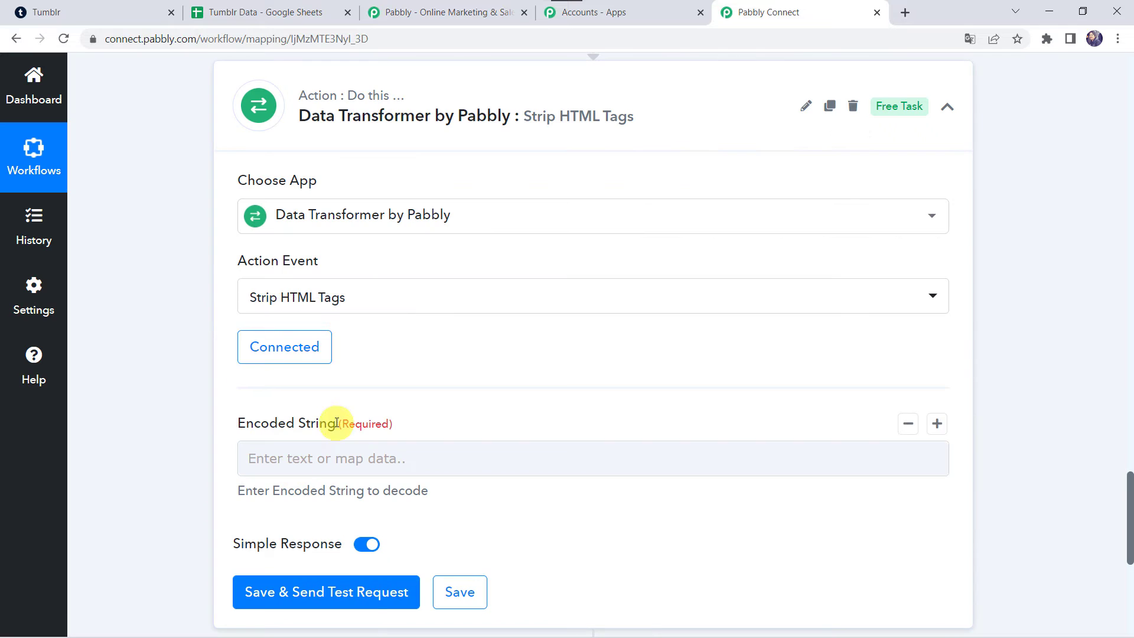
- Map the Text Formatter's Result into the Encoded String, save the Strip HTML Tags action with a test request, and enlarge its Result value
{"action": "scroll", "coordinate": [250, 437], "scroll_direction": "down", "scroll_amount": 2}
{"action": "left_click", "coordinate": [260, 352]}
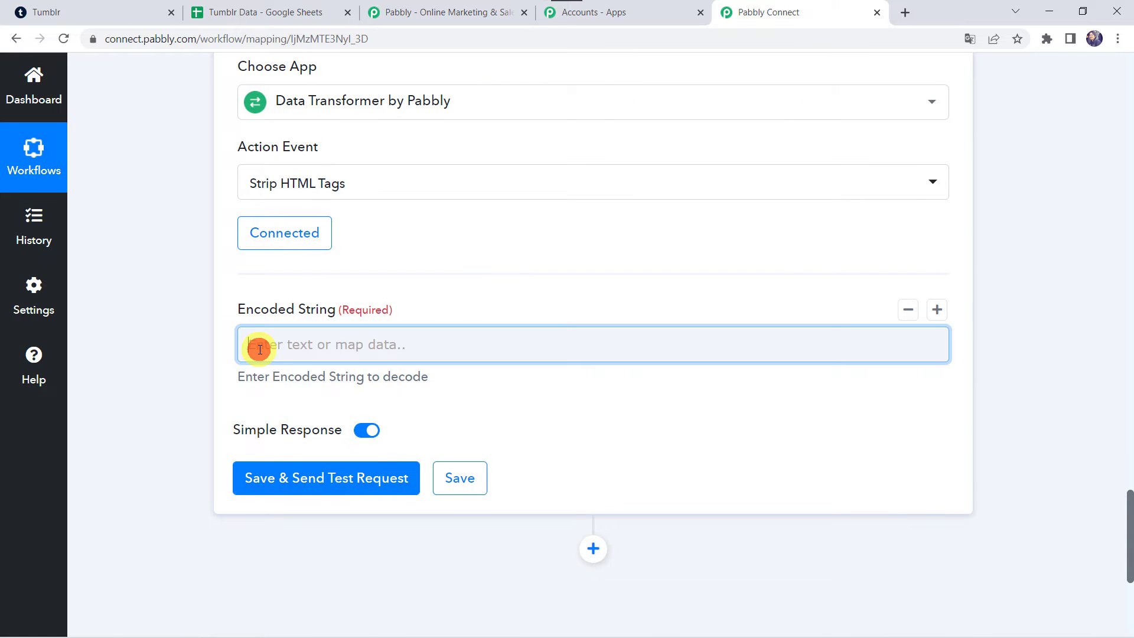
{"action": "left_click", "coordinate": [356, 536]}
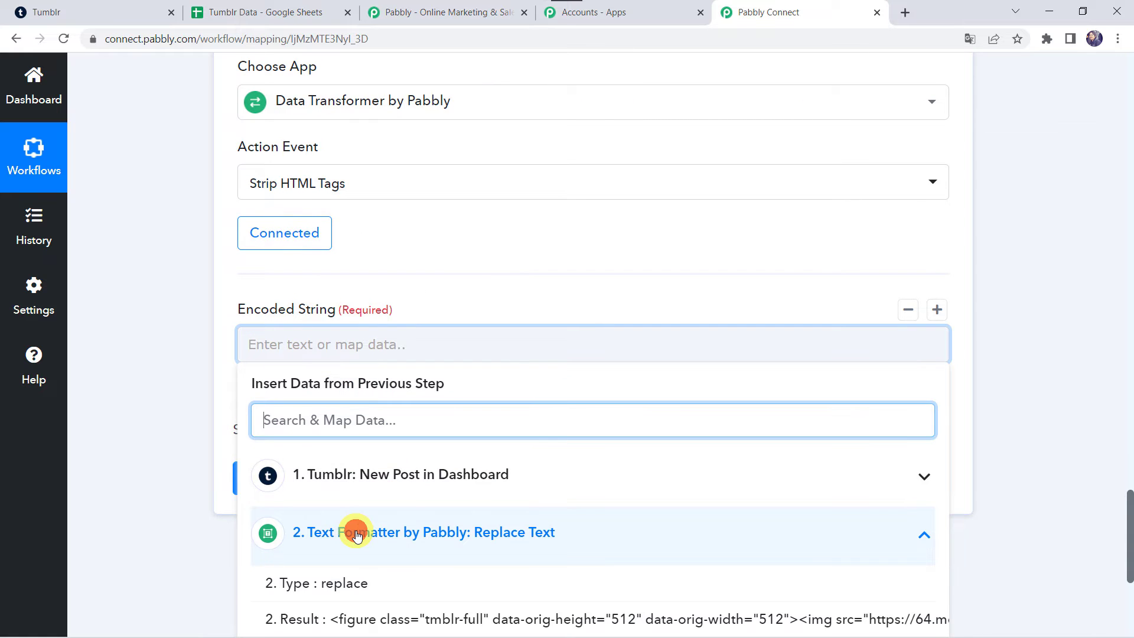
{"action": "scroll", "coordinate": [283, 461], "scroll_direction": "down", "scroll_amount": 2}
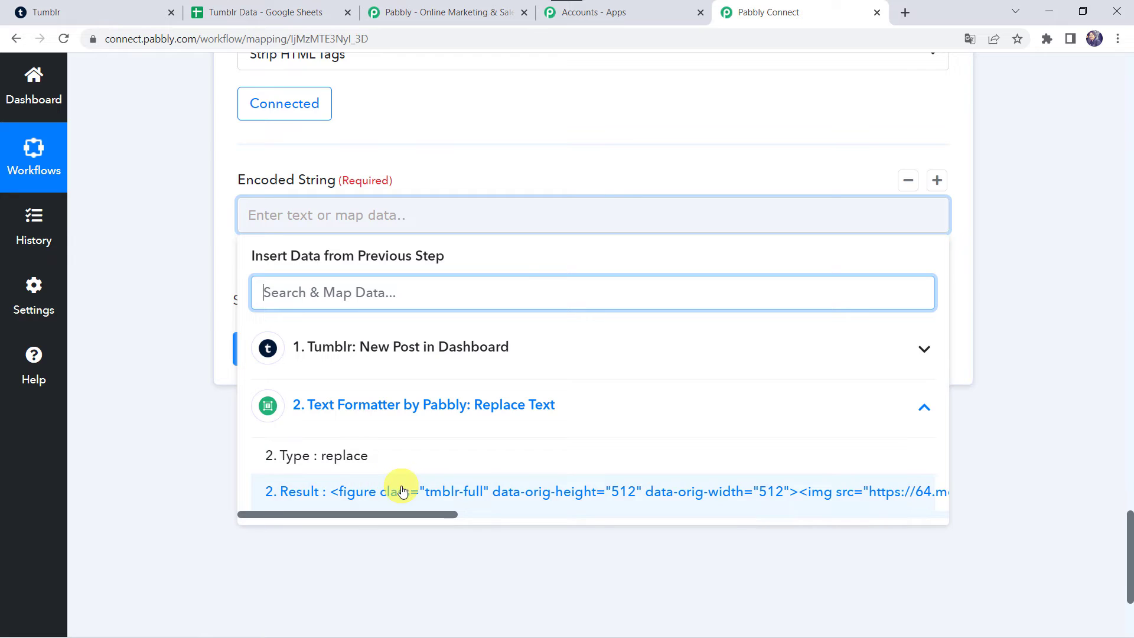
{"action": "left_click", "coordinate": [399, 493]}
{"action": "left_click", "coordinate": [162, 255]}
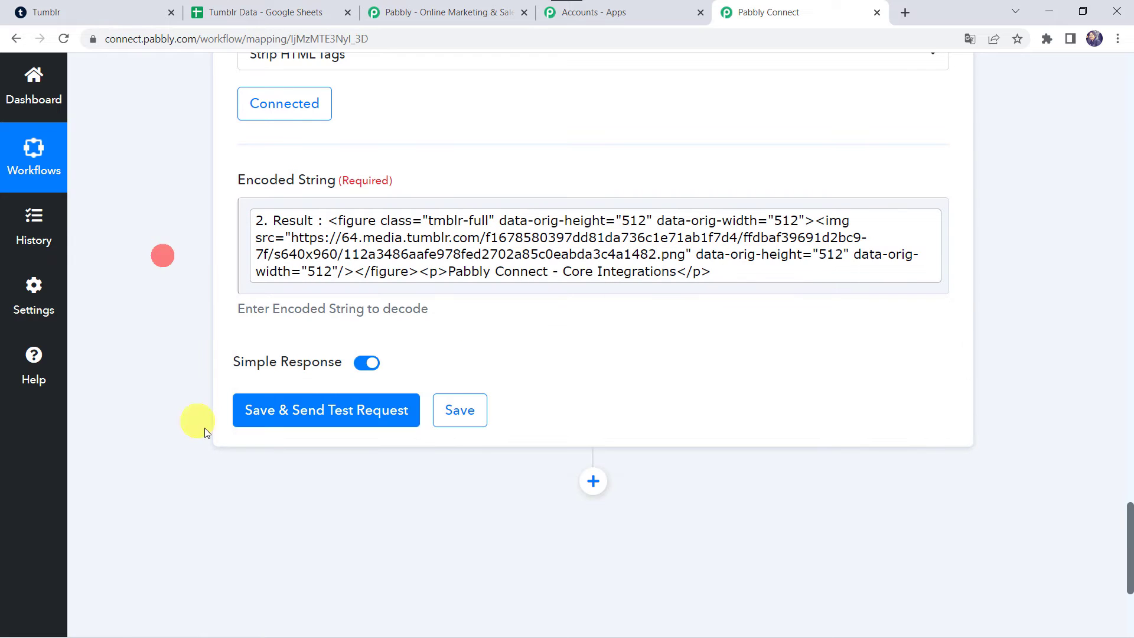
{"action": "left_click", "coordinate": [271, 408]}
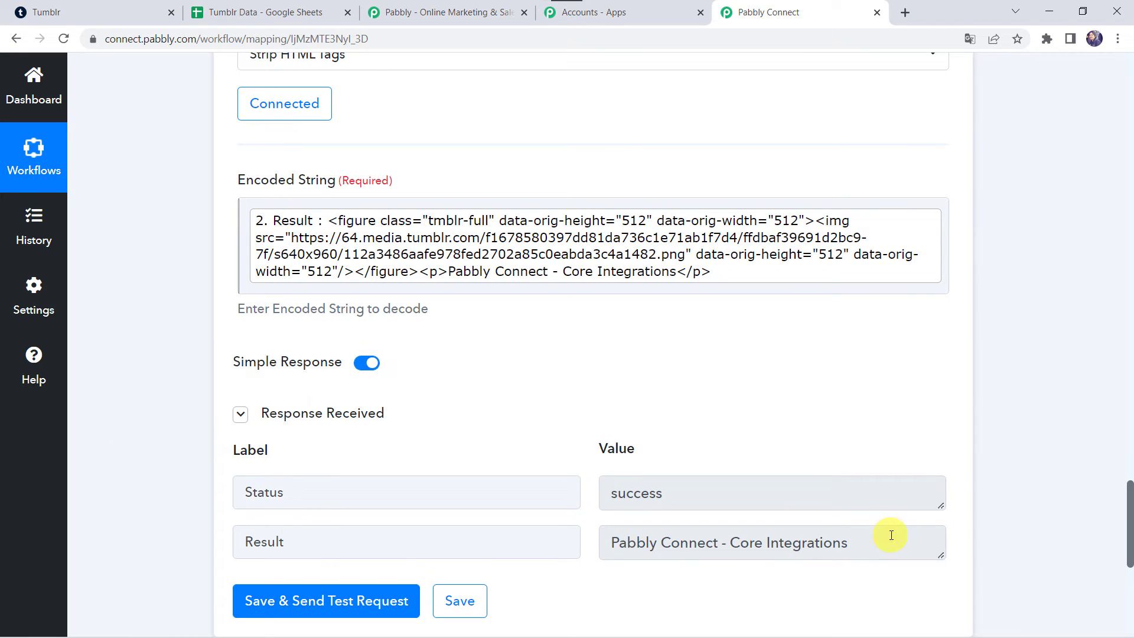
{"action": "left_click_drag", "start_coordinate": [943, 558], "coordinate": [942, 573]}
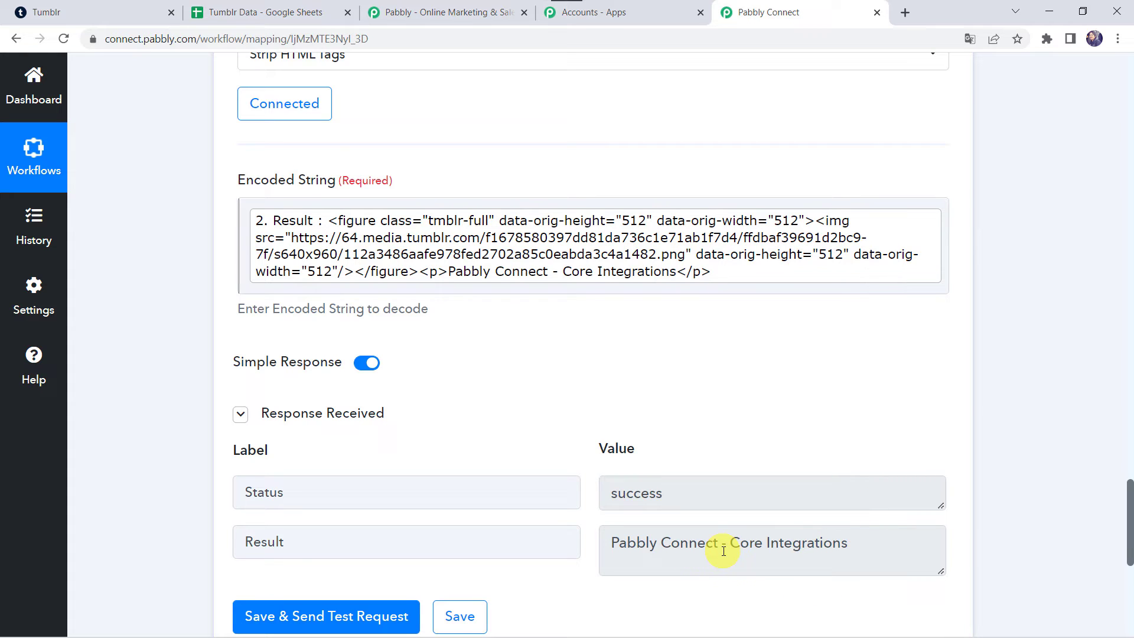
- Add a Google Sheets action after the Data Transformer, with the Add New Row event
{"action": "scroll", "coordinate": [154, 513], "scroll_direction": "down", "scroll_amount": 7}
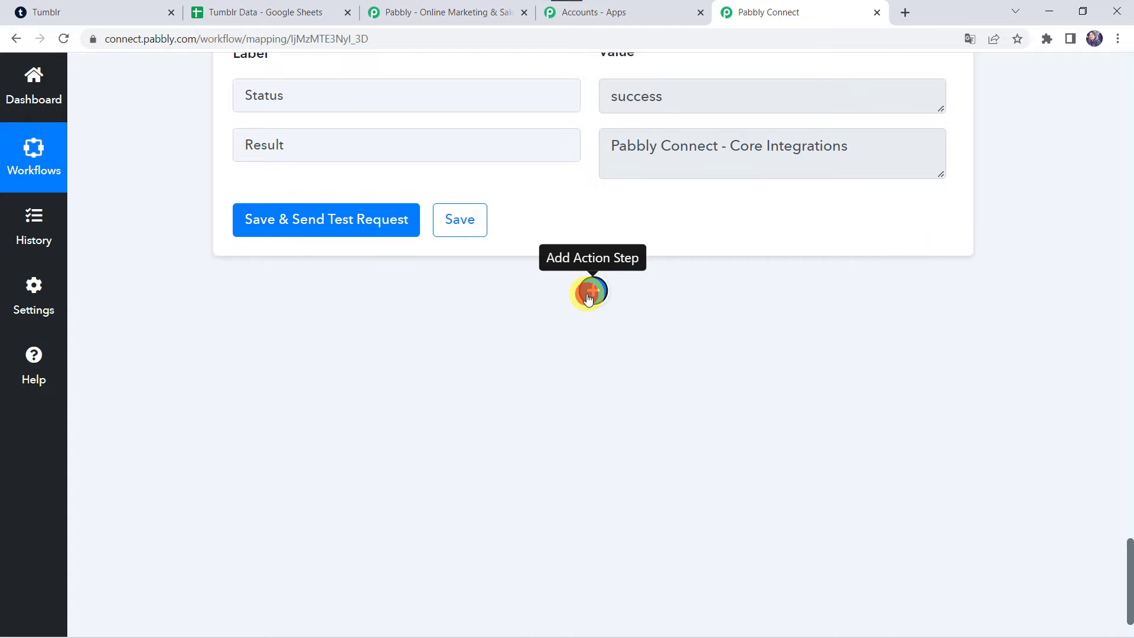
{"action": "left_click", "coordinate": [588, 296]}
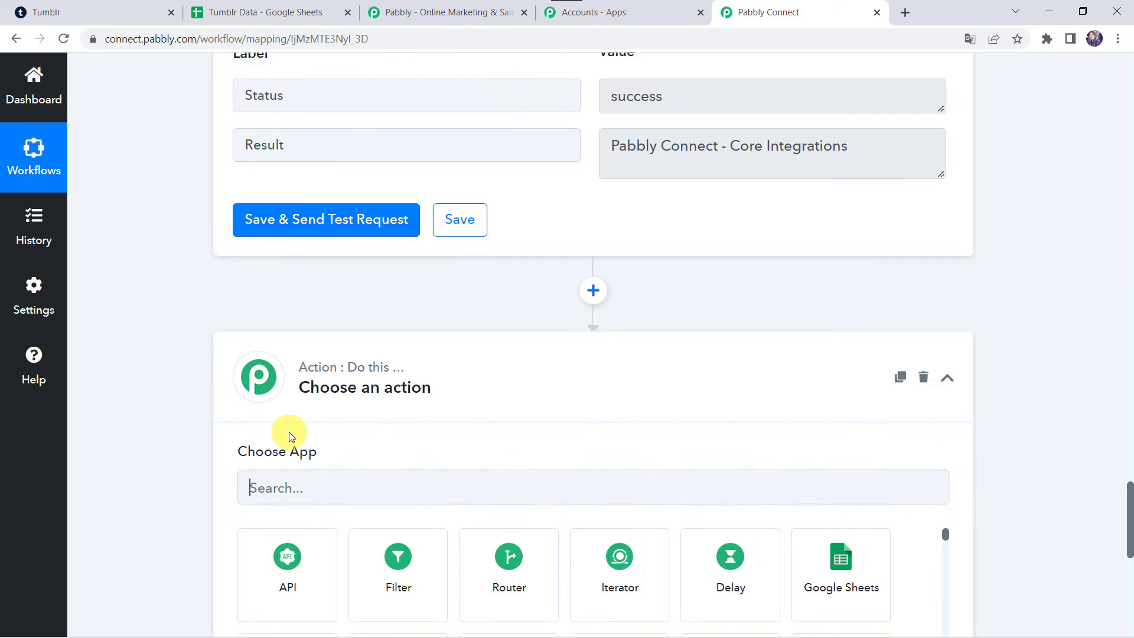
{"action": "scroll", "coordinate": [289, 431], "scroll_direction": "down", "scroll_amount": 4}
{"action": "type", "text": "Goog"}
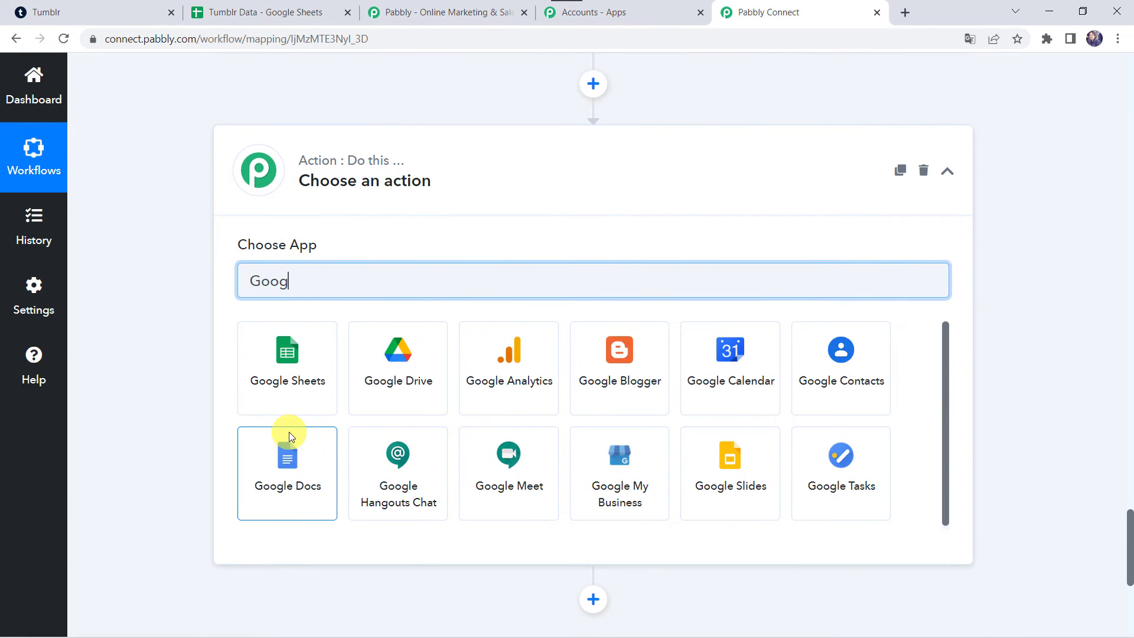
{"action": "left_click", "coordinate": [307, 344]}
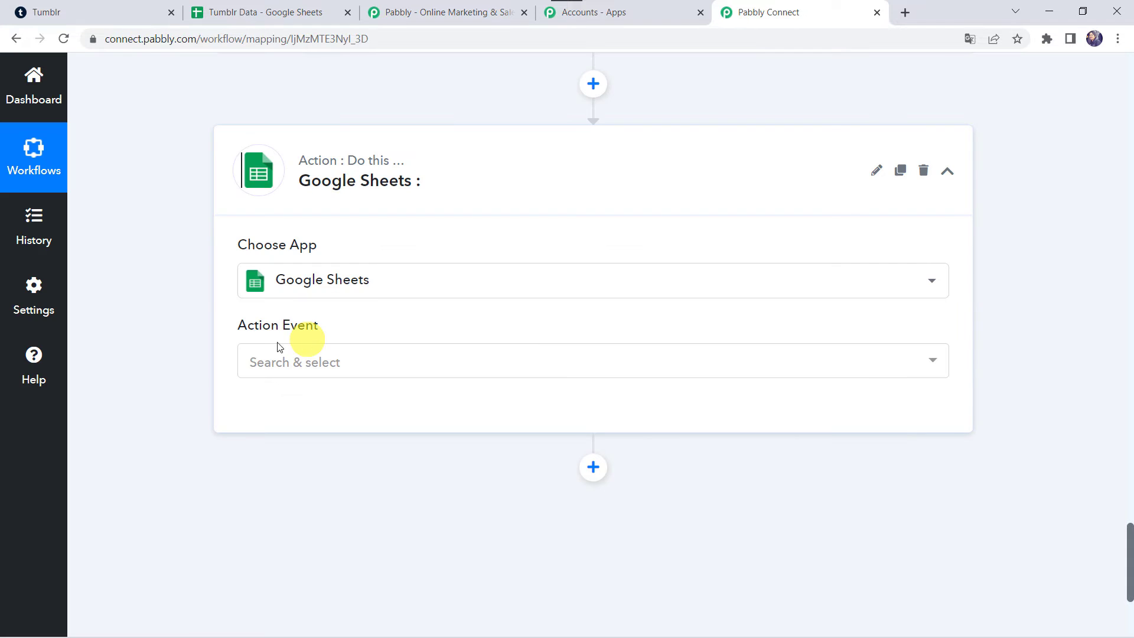
{"action": "left_click", "coordinate": [284, 370]}
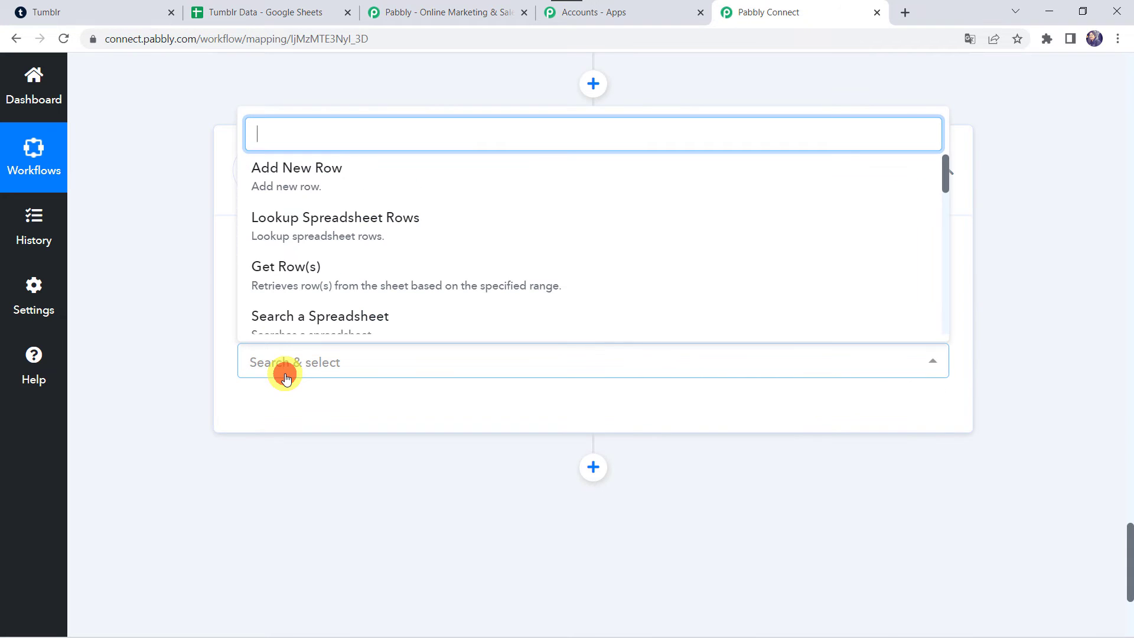
{"action": "left_click", "coordinate": [291, 176]}
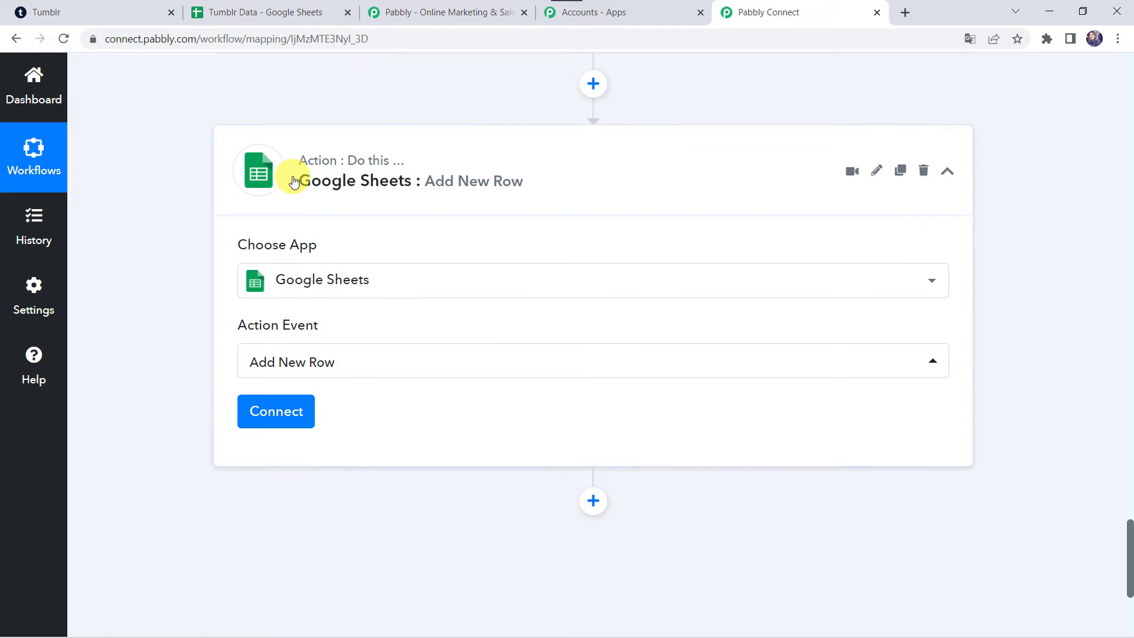
- Connect the action through a new Google Sheets connection, authorising Pabbly Connect Sheets with the spreadsheet owner's Google account
{"action": "left_click", "coordinate": [298, 414]}
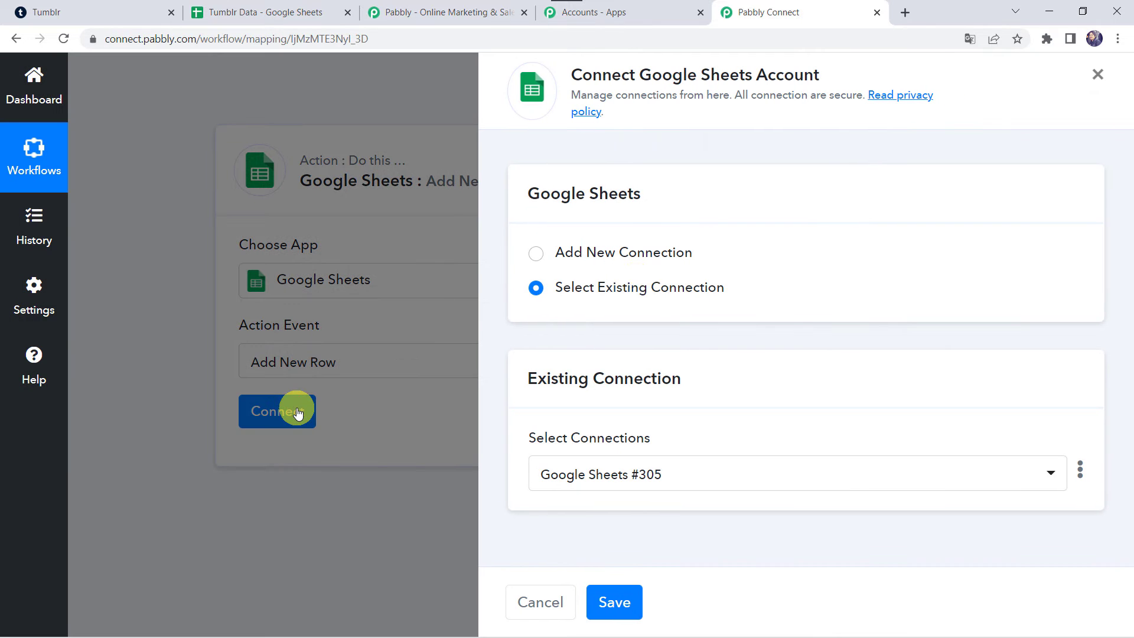
{"action": "left_click", "coordinate": [608, 257]}
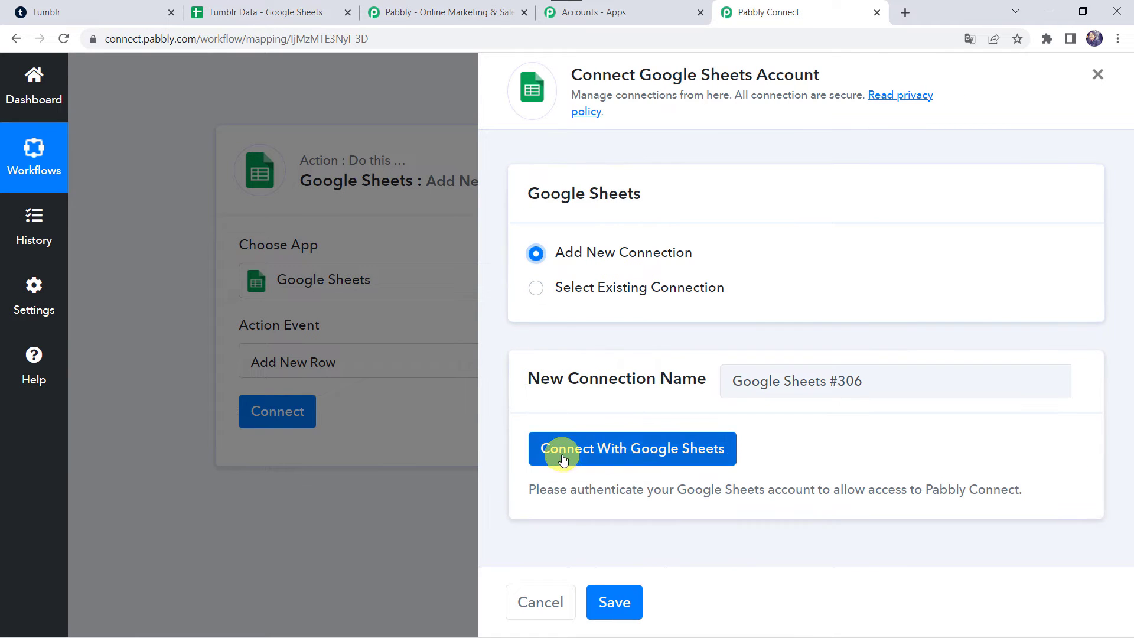
{"action": "left_click", "coordinate": [674, 453]}
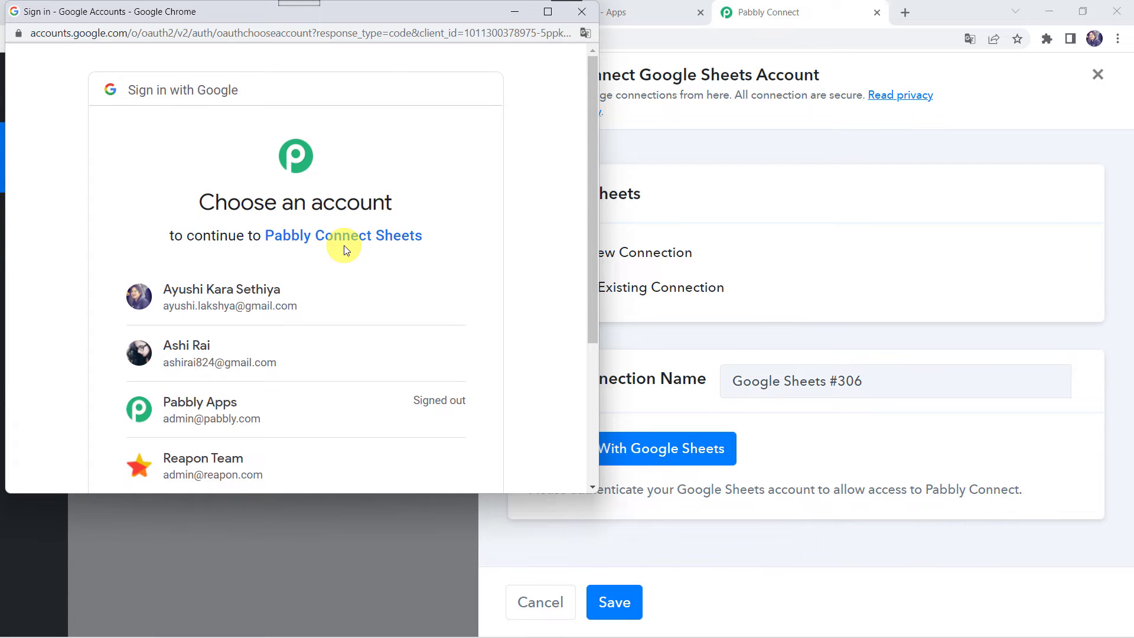
{"action": "left_click", "coordinate": [208, 351]}
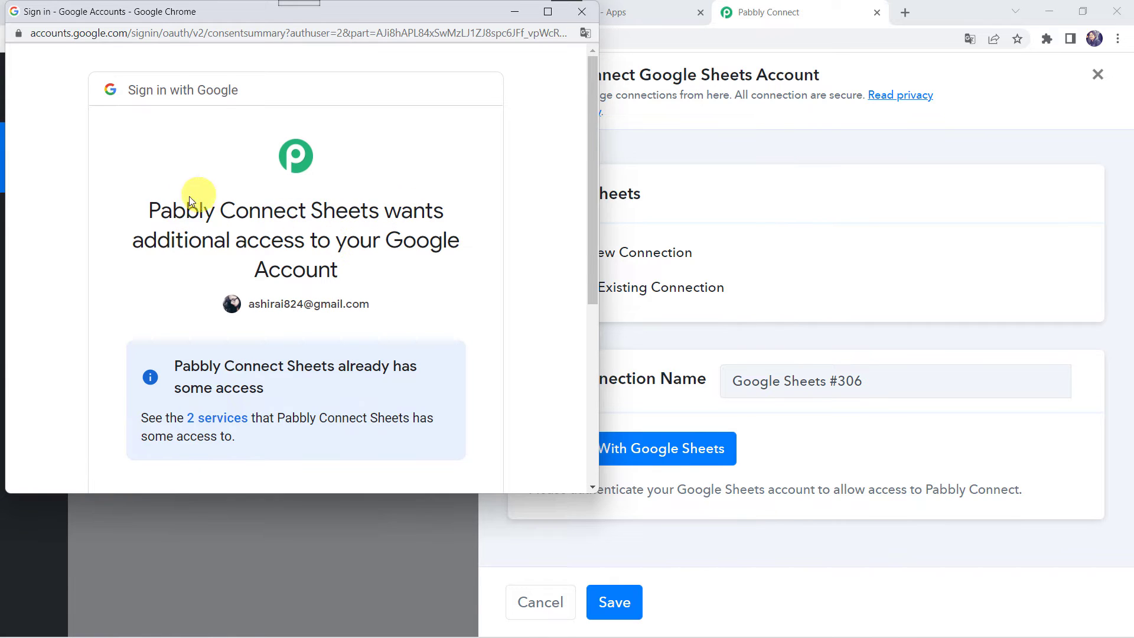
{"action": "scroll", "coordinate": [323, 269], "scroll_direction": "down", "scroll_amount": 5}
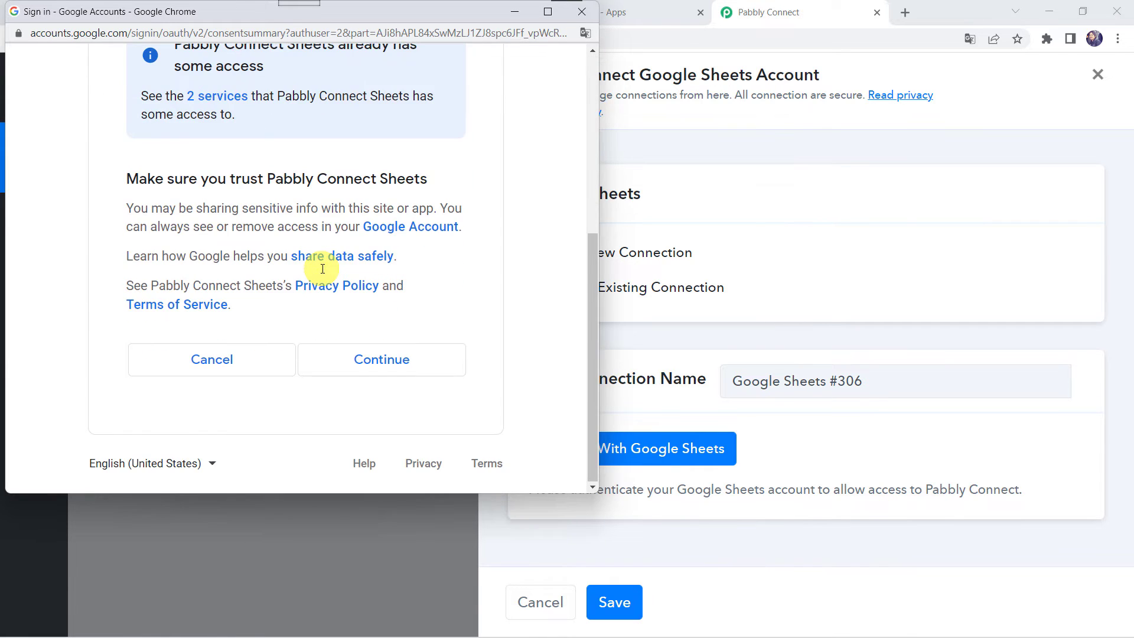
{"action": "left_click", "coordinate": [413, 369]}
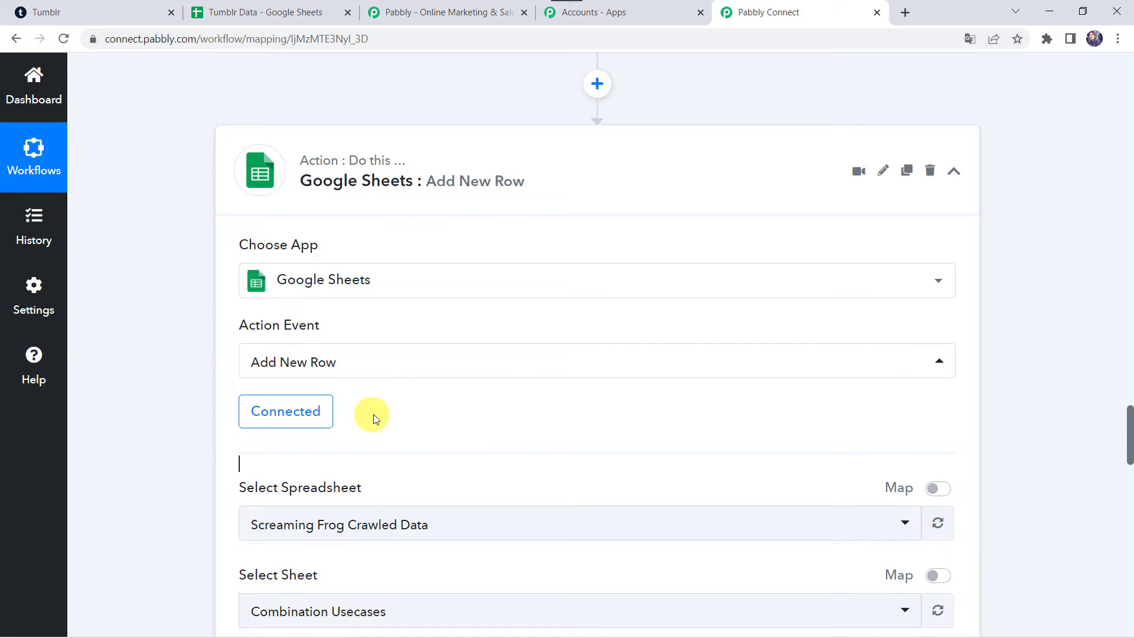
- Check the target spreadsheet's name and columns in Google Sheets, and select Tumblr Data as the action's spreadsheet
{"action": "scroll", "coordinate": [344, 410], "scroll_direction": "down", "scroll_amount": 3}
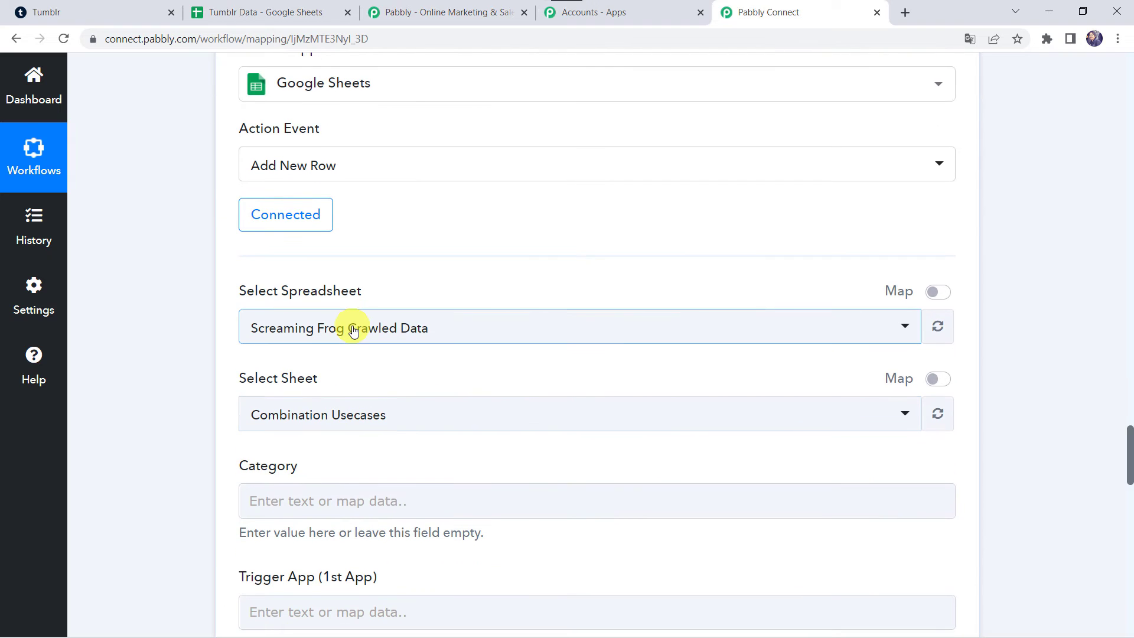
{"action": "left_click", "coordinate": [329, 326]}
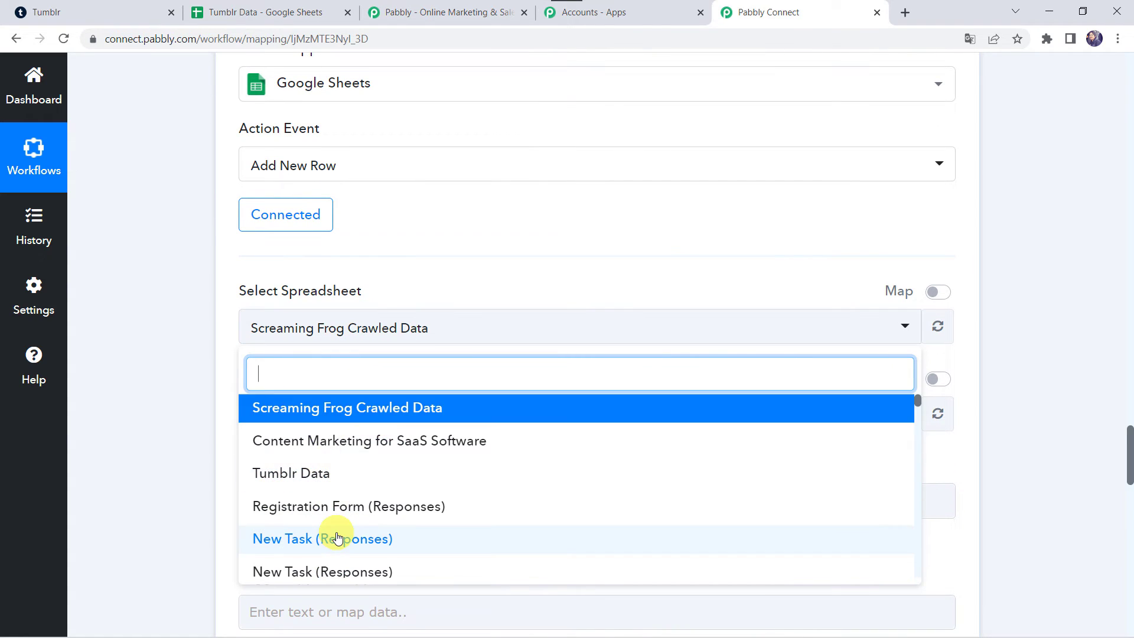
{"action": "scroll", "coordinate": [337, 535], "scroll_direction": "down", "scroll_amount": 5}
{"action": "scroll", "coordinate": [337, 537], "scroll_direction": "up", "scroll_amount": 5}
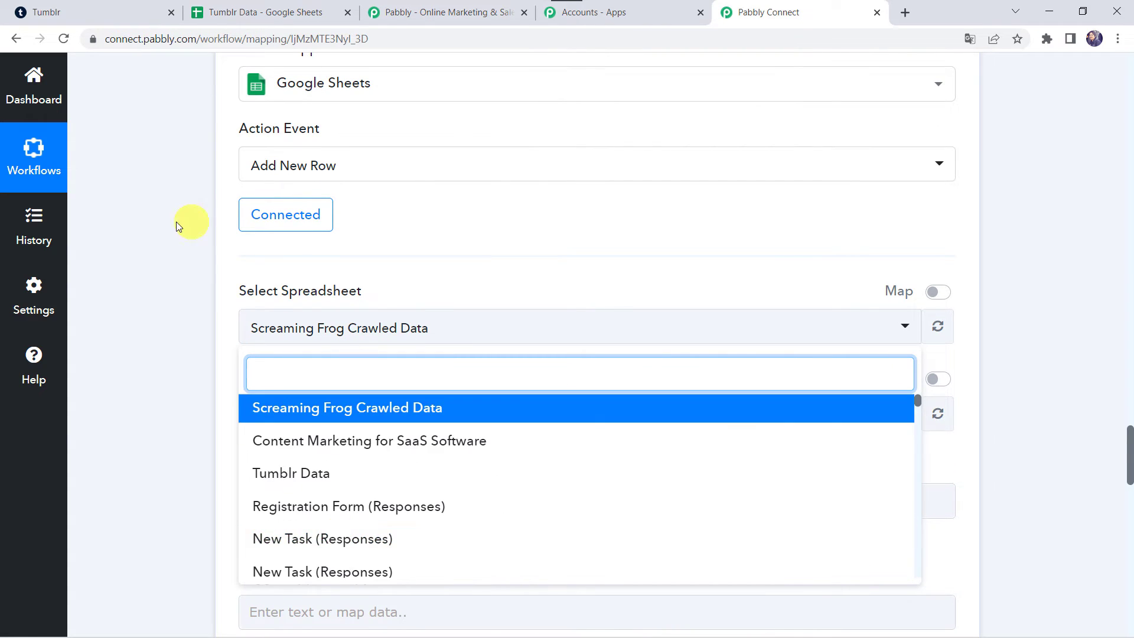
{"action": "left_click", "coordinate": [275, 10]}
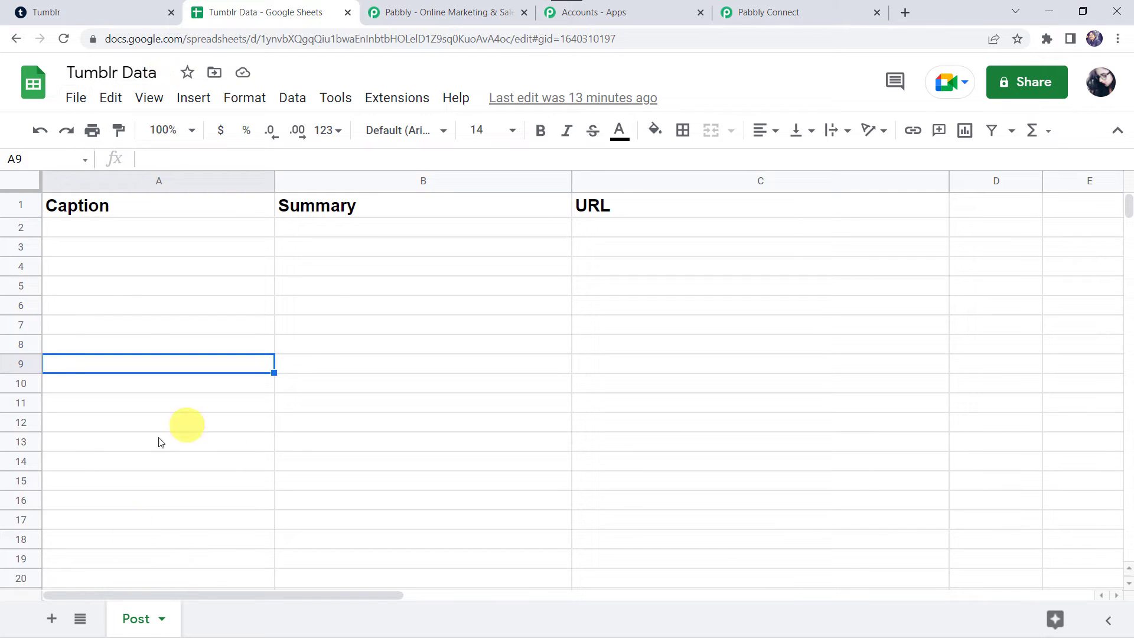
{"action": "mouse_move", "coordinate": [147, 631]}
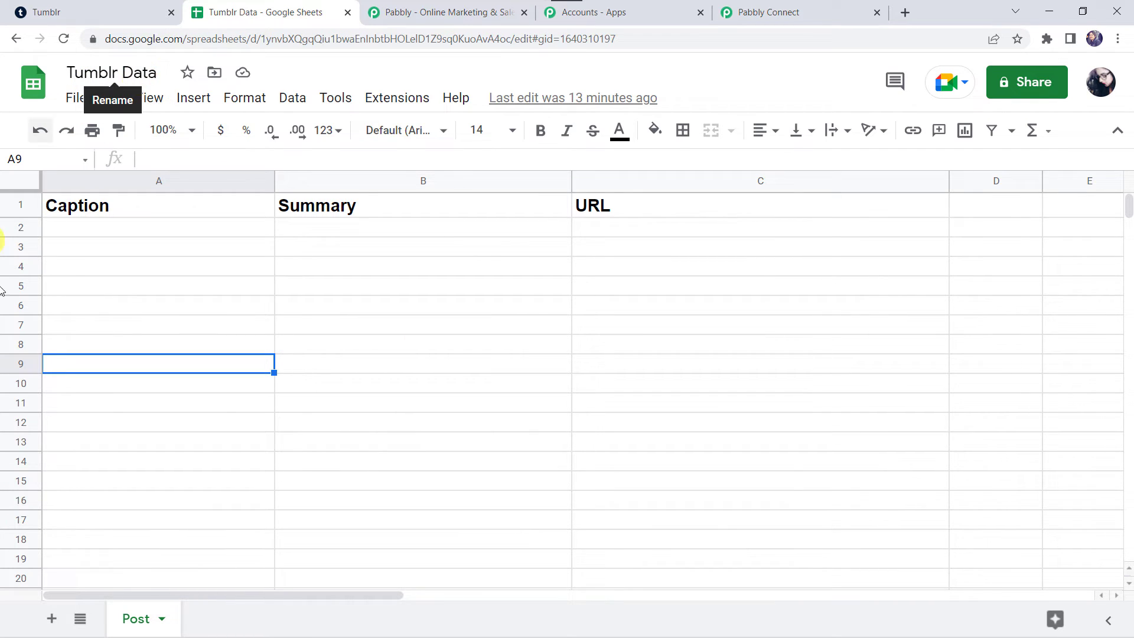
{"action": "left_click", "coordinate": [809, 10]}
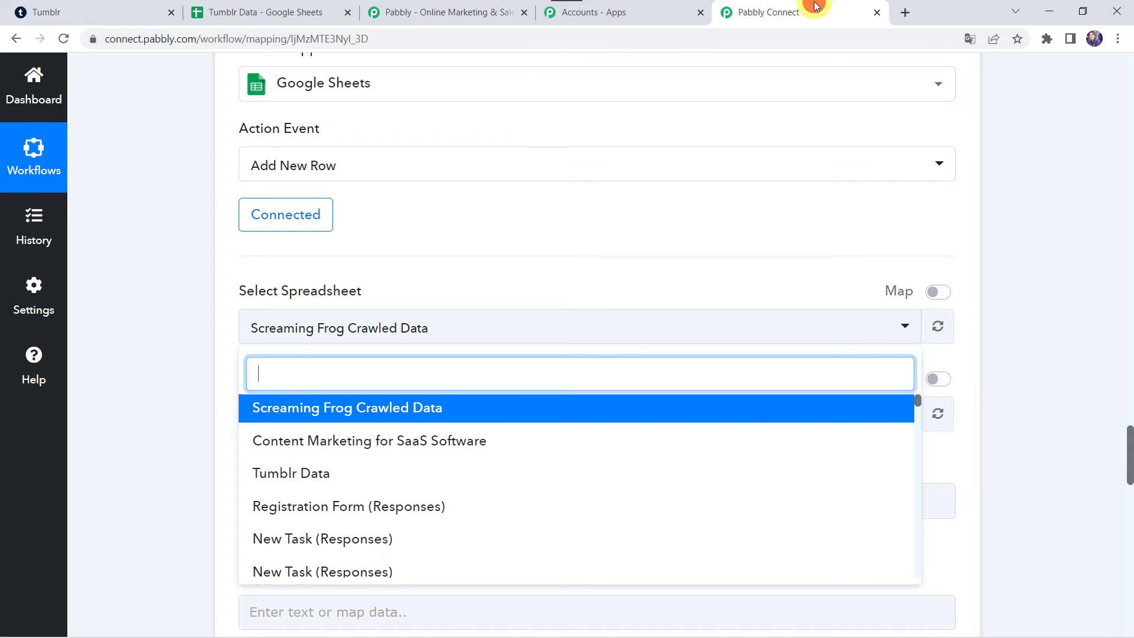
{"action": "left_click", "coordinate": [303, 473]}
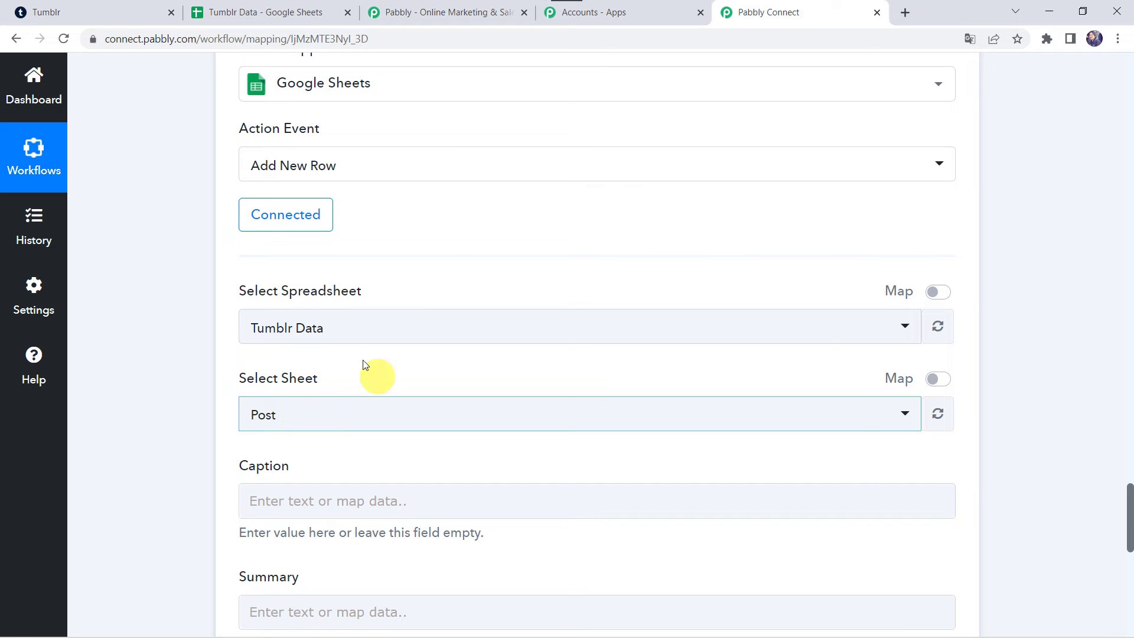
- Select Post as the sheet for the Add New Row action
{"action": "scroll", "coordinate": [155, 370], "scroll_direction": "down", "scroll_amount": 3}
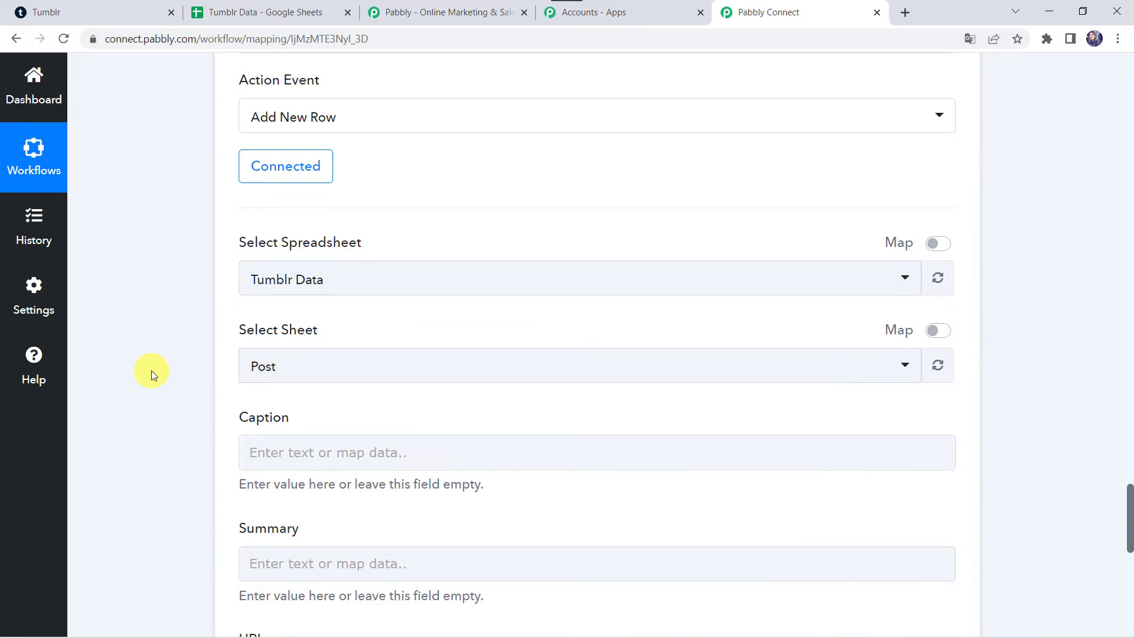
{"action": "left_click", "coordinate": [285, 264]}
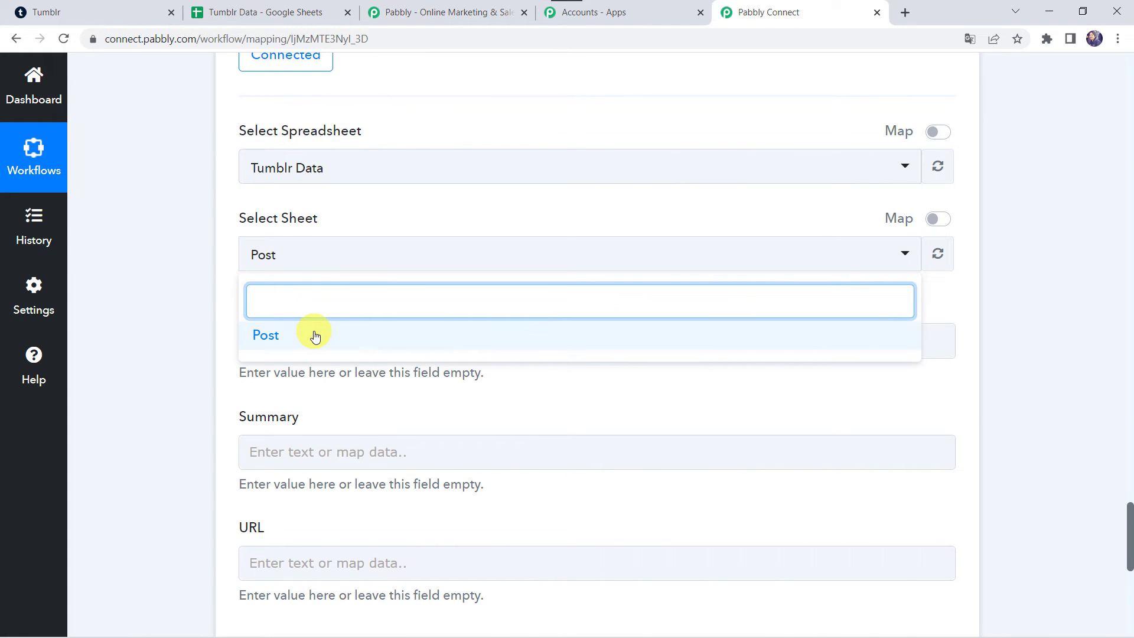
{"action": "left_click", "coordinate": [314, 336]}
{"action": "left_click", "coordinate": [158, 279]}
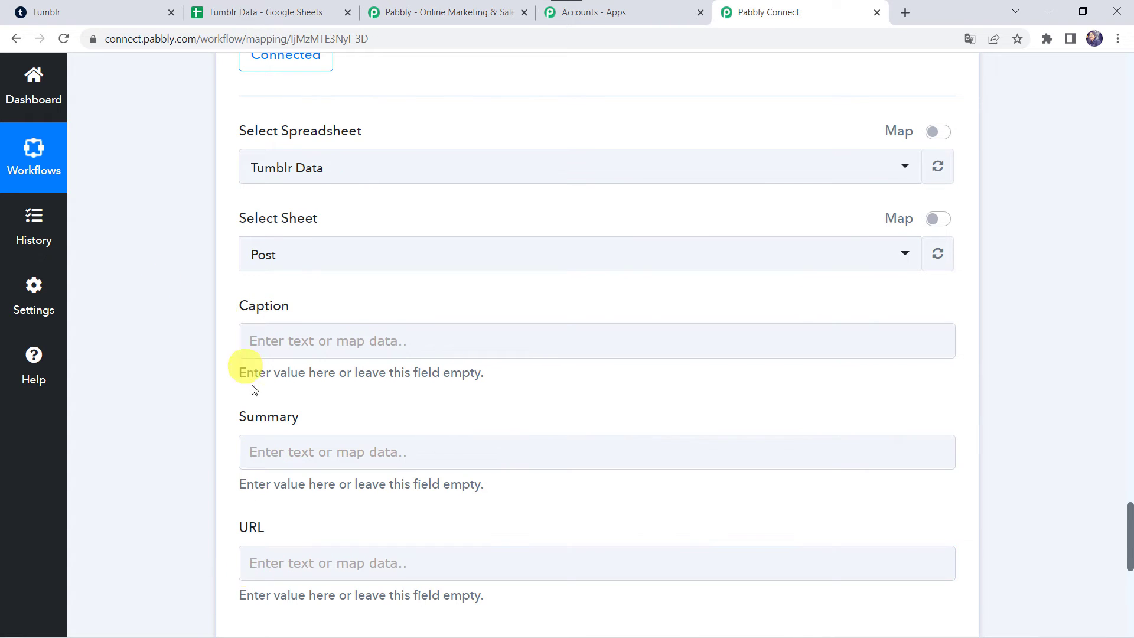
- Compare the Caption, Summary and URL columns of the Tumblr Data spreadsheet with the fields in the Tumblr trigger's response
{"action": "left_click", "coordinate": [291, 12]}
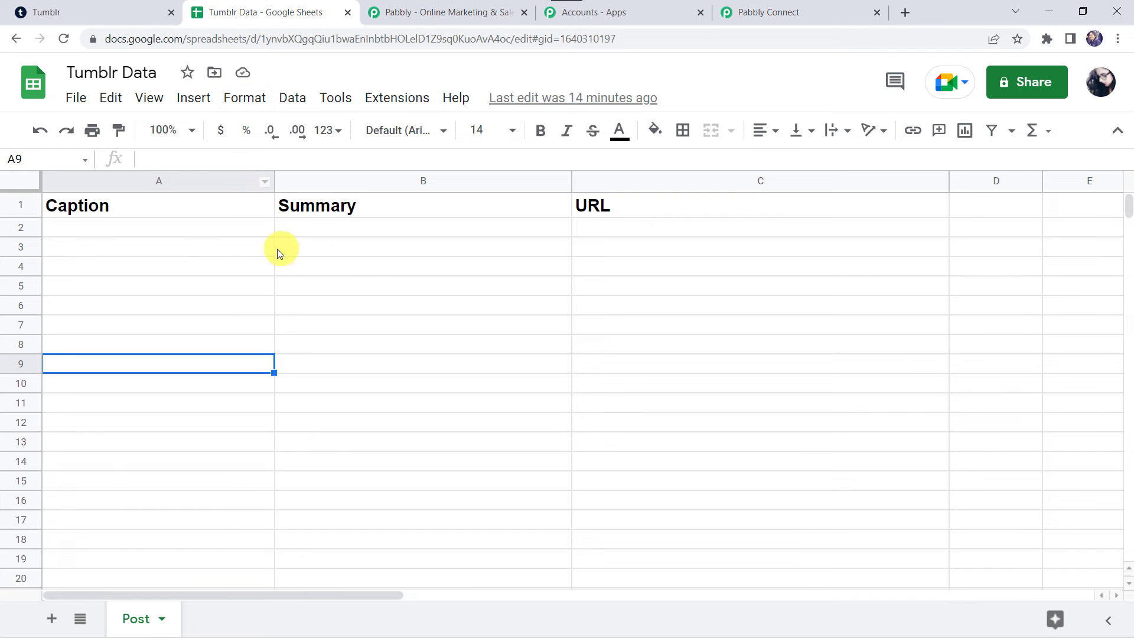
{"action": "left_click", "coordinate": [771, 11]}
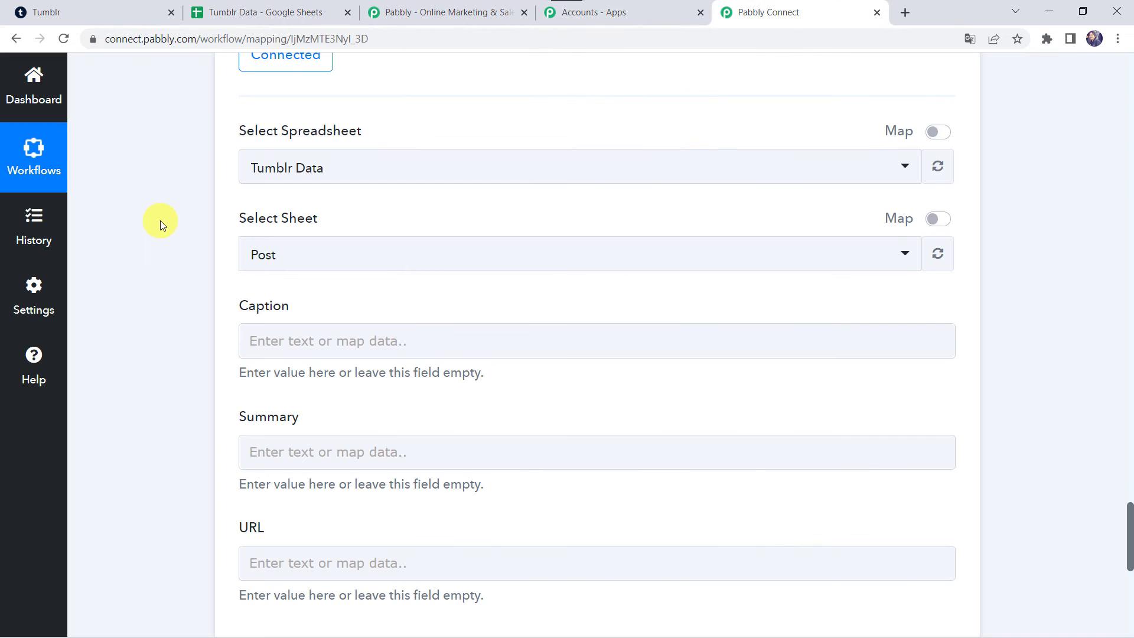
{"action": "scroll", "coordinate": [160, 220], "scroll_direction": "up", "scroll_amount": 20}
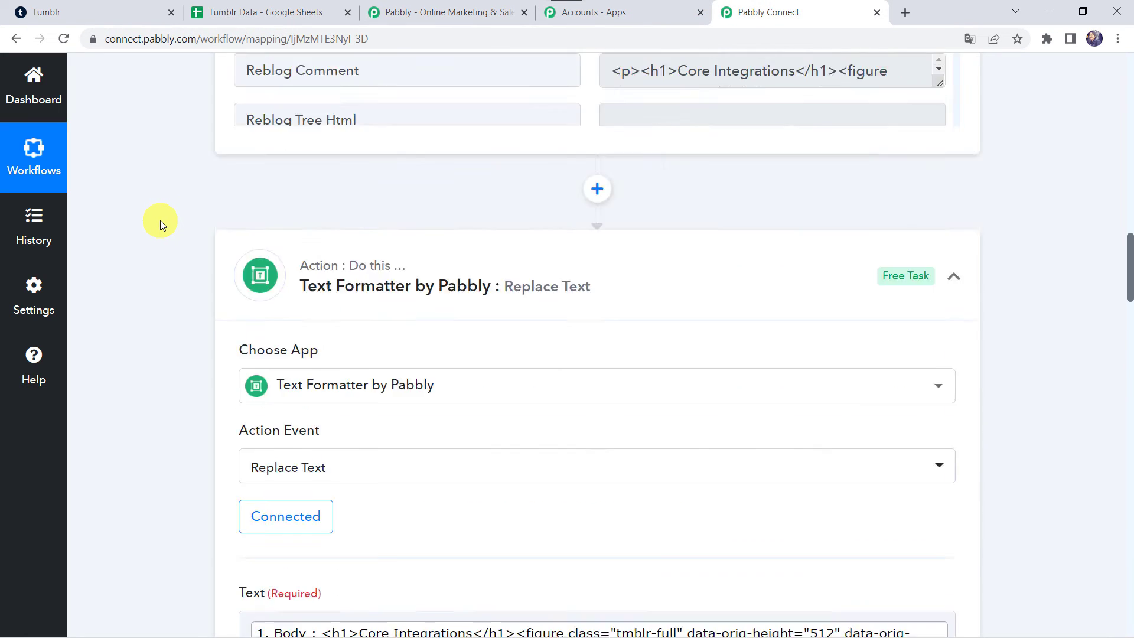
{"action": "scroll", "coordinate": [160, 220], "scroll_direction": "up", "scroll_amount": 8}
{"action": "scroll", "coordinate": [456, 295], "scroll_direction": "up", "scroll_amount": 5}
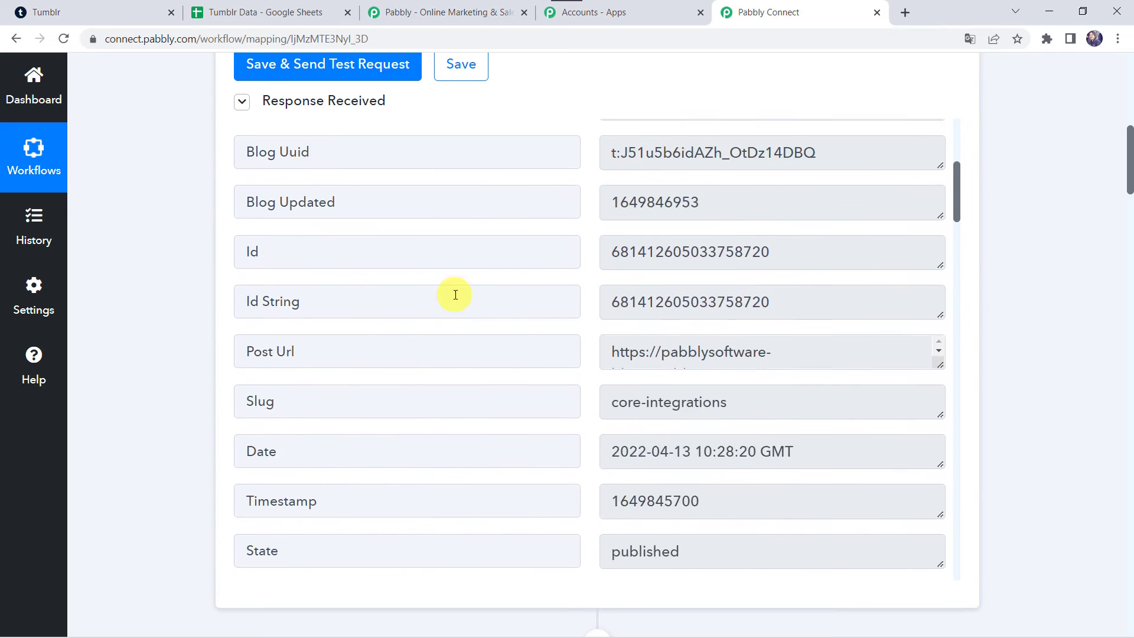
{"action": "scroll", "coordinate": [455, 294], "scroll_direction": "up", "scroll_amount": 3}
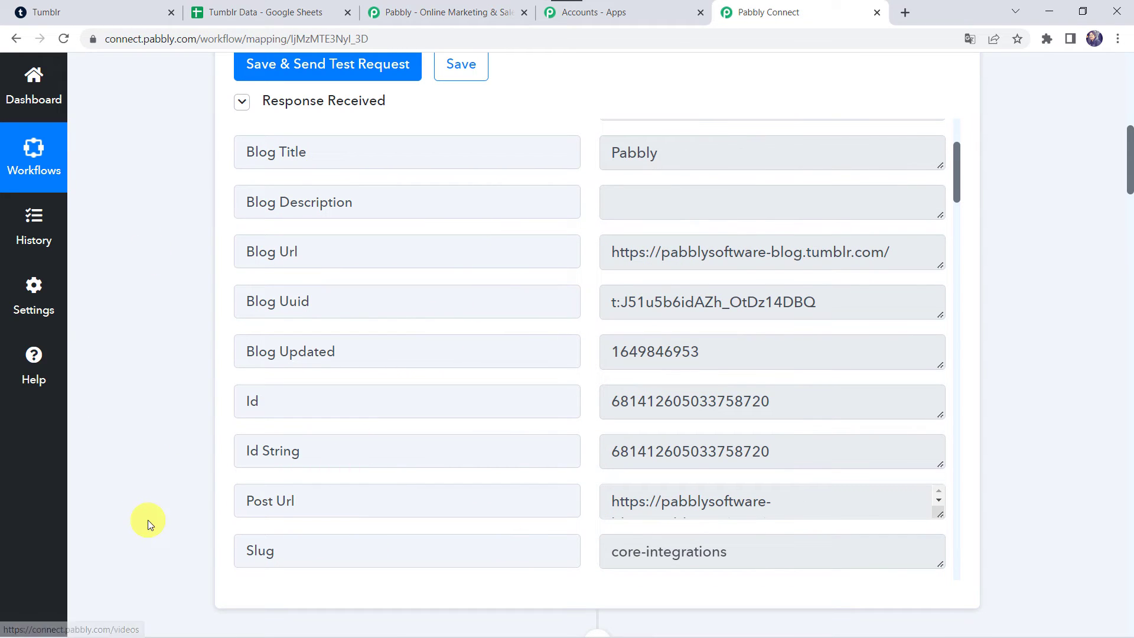
{"action": "scroll", "coordinate": [147, 520], "scroll_direction": "down", "scroll_amount": 15}
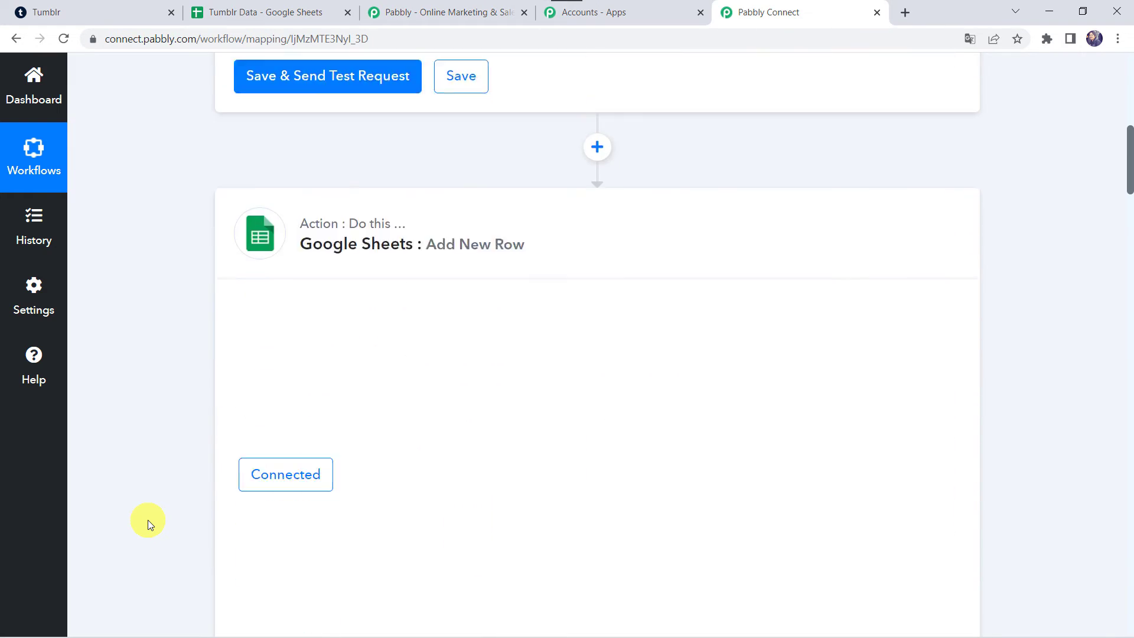
{"action": "scroll", "coordinate": [148, 519], "scroll_direction": "down", "scroll_amount": 7}
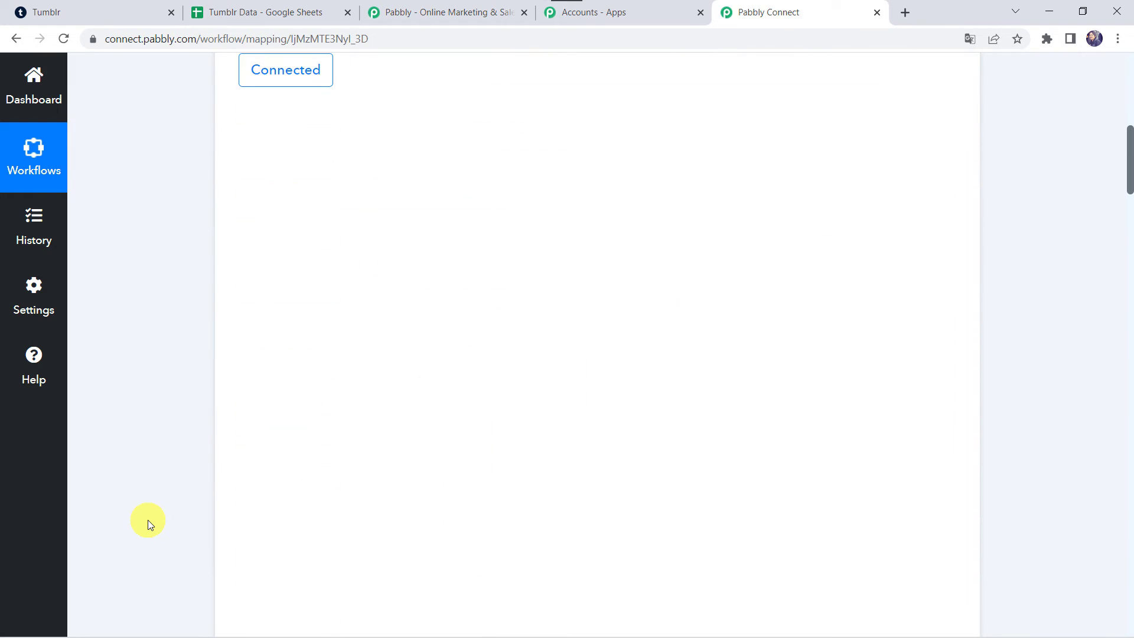
- Map the Caption column to the Tumblr trigger's Summary value, Core Integrations, finding it among the previous steps' data with "core"
{"action": "left_click", "coordinate": [273, 353]}
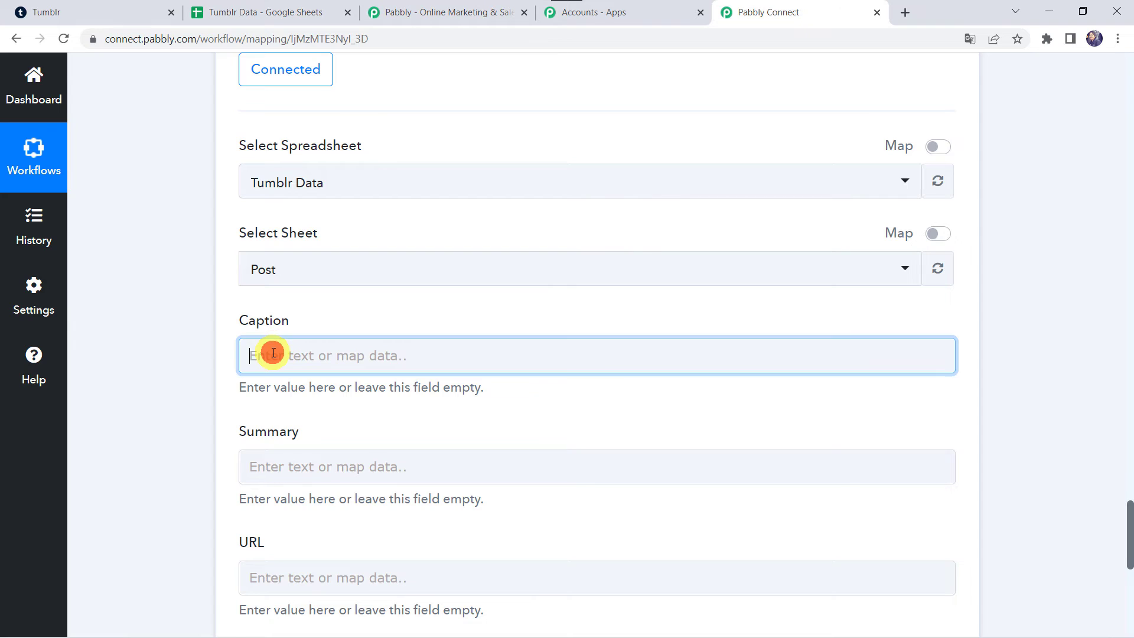
{"action": "left_click", "coordinate": [350, 487]}
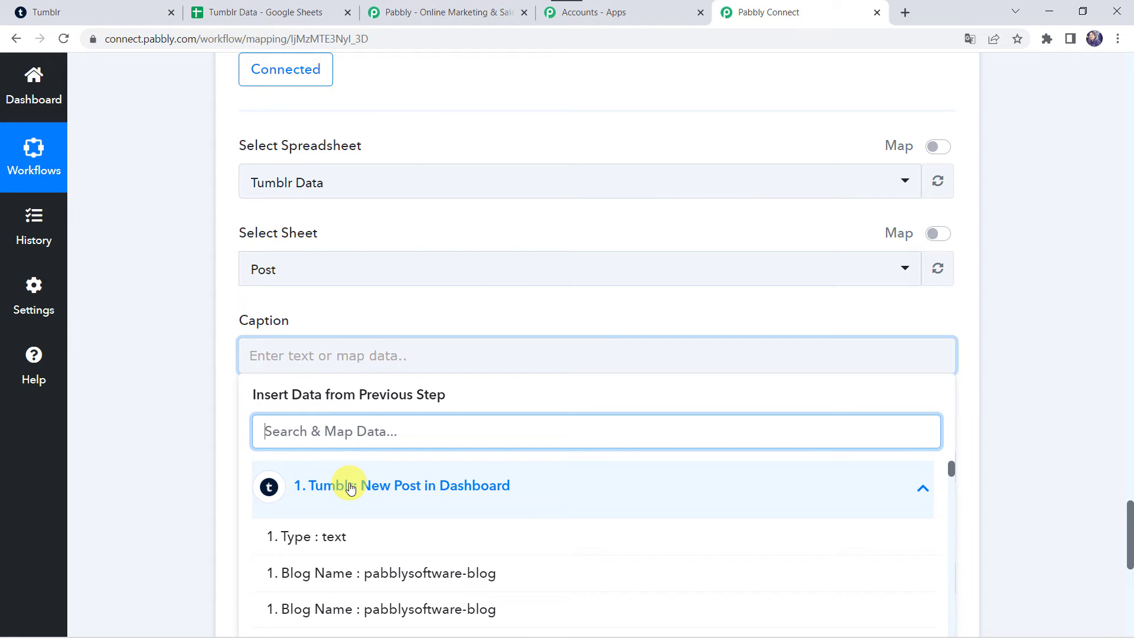
{"action": "type", "text": "c"}
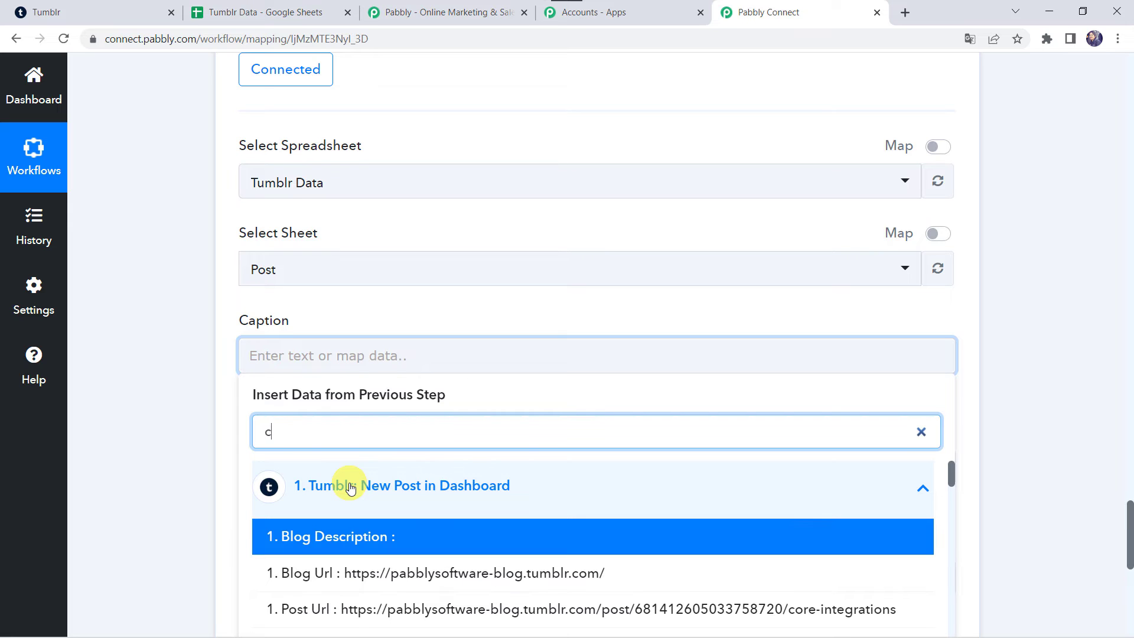
{"action": "type", "text": "ore"}
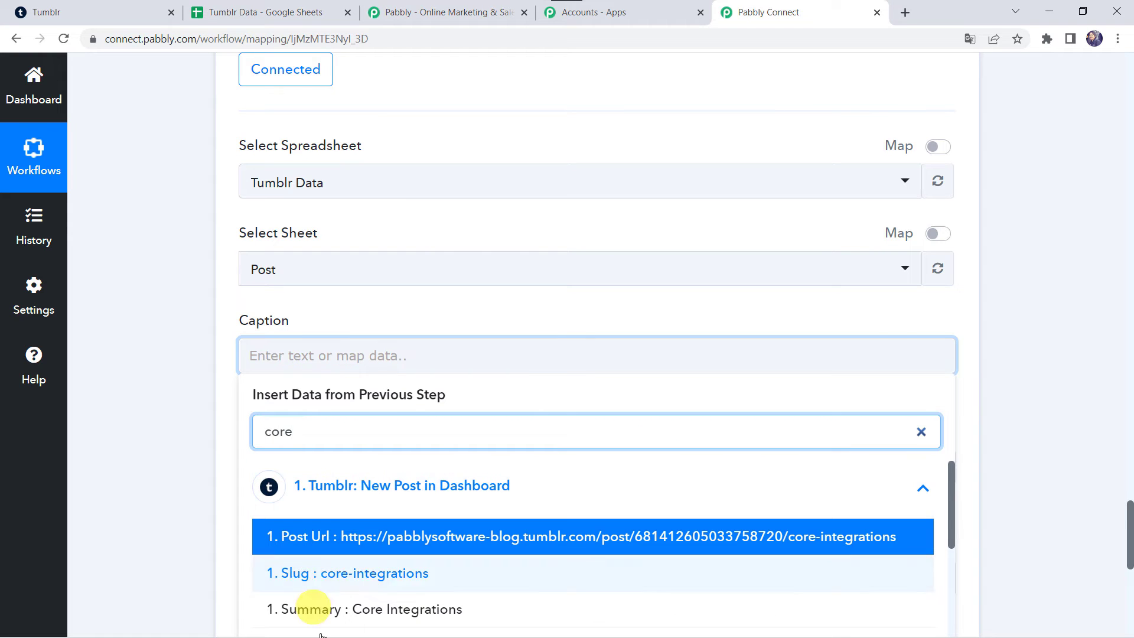
{"action": "left_click", "coordinate": [354, 608]}
{"action": "left_click", "coordinate": [190, 420]}
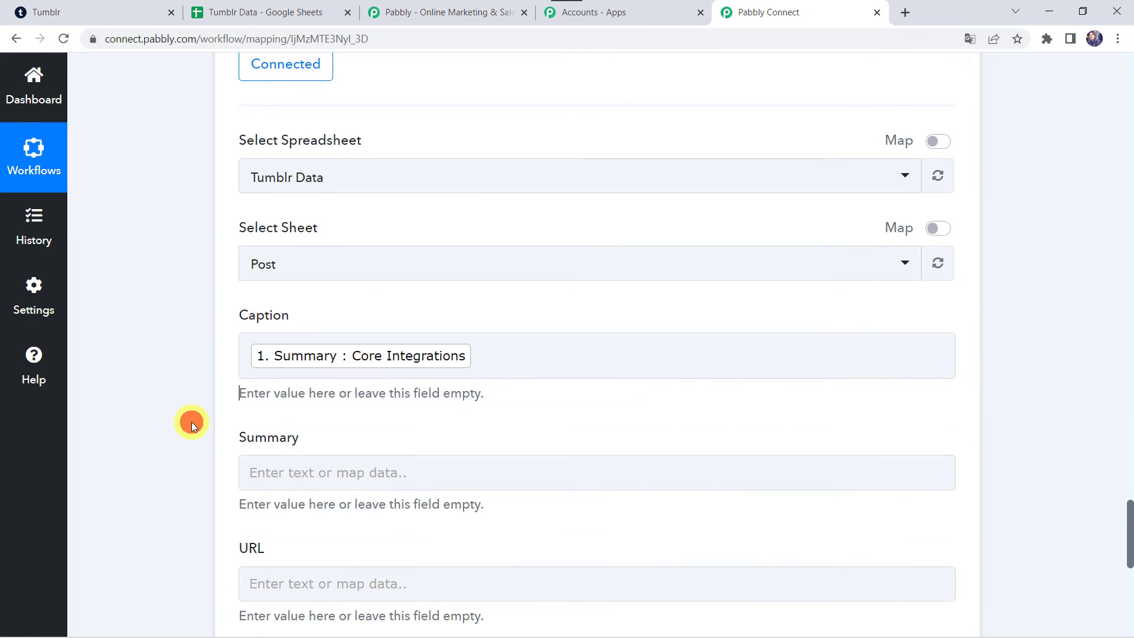
- Map the Summary column to the Result of the Data Transformer's Strip HTML Tags step
{"action": "scroll", "coordinate": [190, 420], "scroll_direction": "down", "scroll_amount": 3}
{"action": "left_click", "coordinate": [269, 314]}
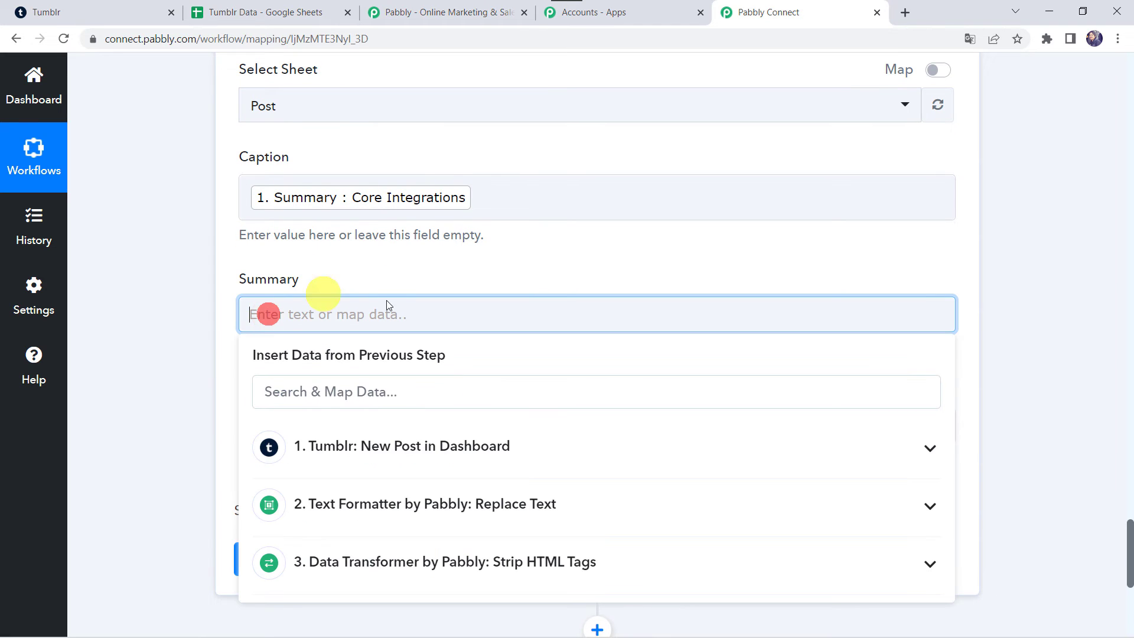
{"action": "left_click", "coordinate": [333, 562]}
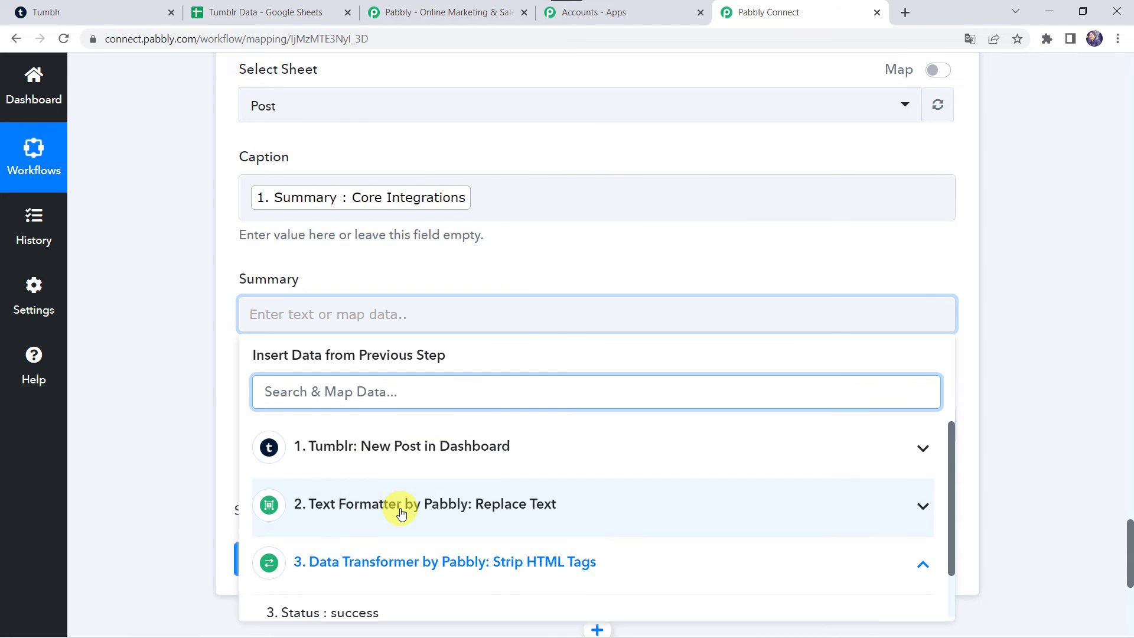
{"action": "scroll", "coordinate": [400, 507], "scroll_direction": "down", "scroll_amount": 1}
{"action": "left_click", "coordinate": [430, 601]}
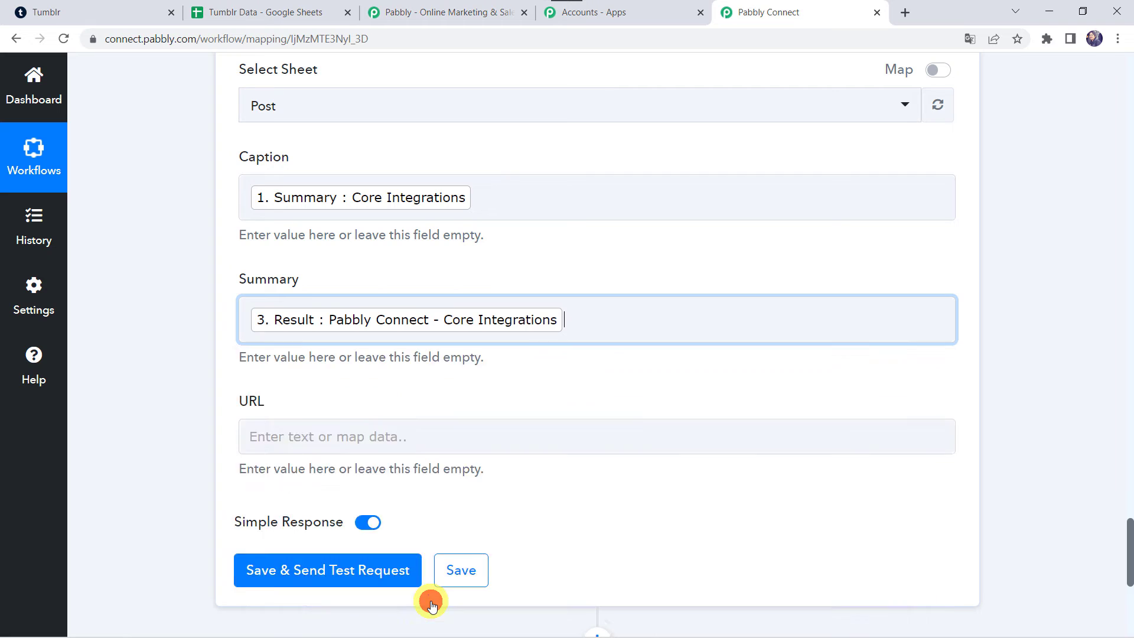
{"action": "left_click", "coordinate": [175, 345]}
- Map the URL column to the Tumblr trigger's Short Url, and save the action with a test request
{"action": "scroll", "coordinate": [175, 345], "scroll_direction": "down", "scroll_amount": 3}
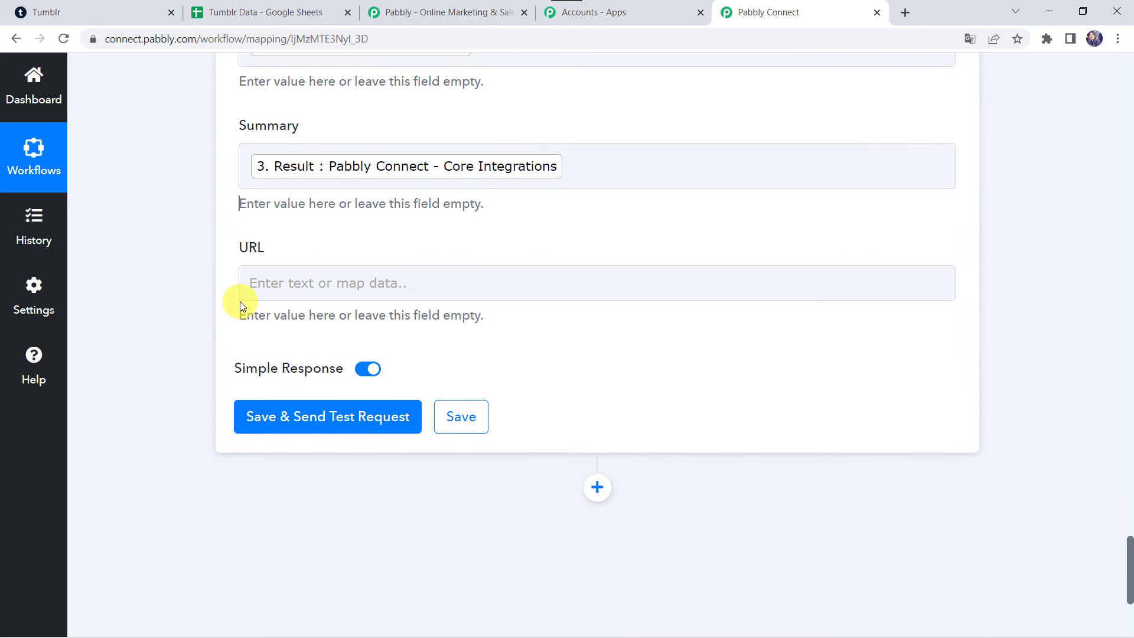
{"action": "left_click", "coordinate": [271, 281]}
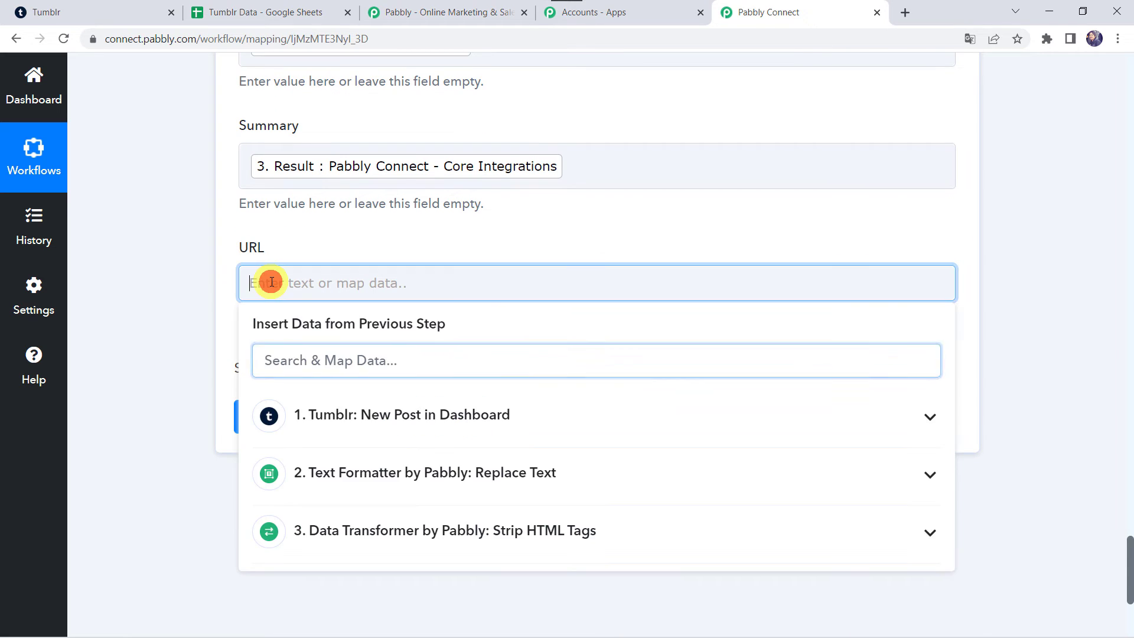
{"action": "left_click", "coordinate": [335, 423]}
{"action": "type", "text": "URL"}
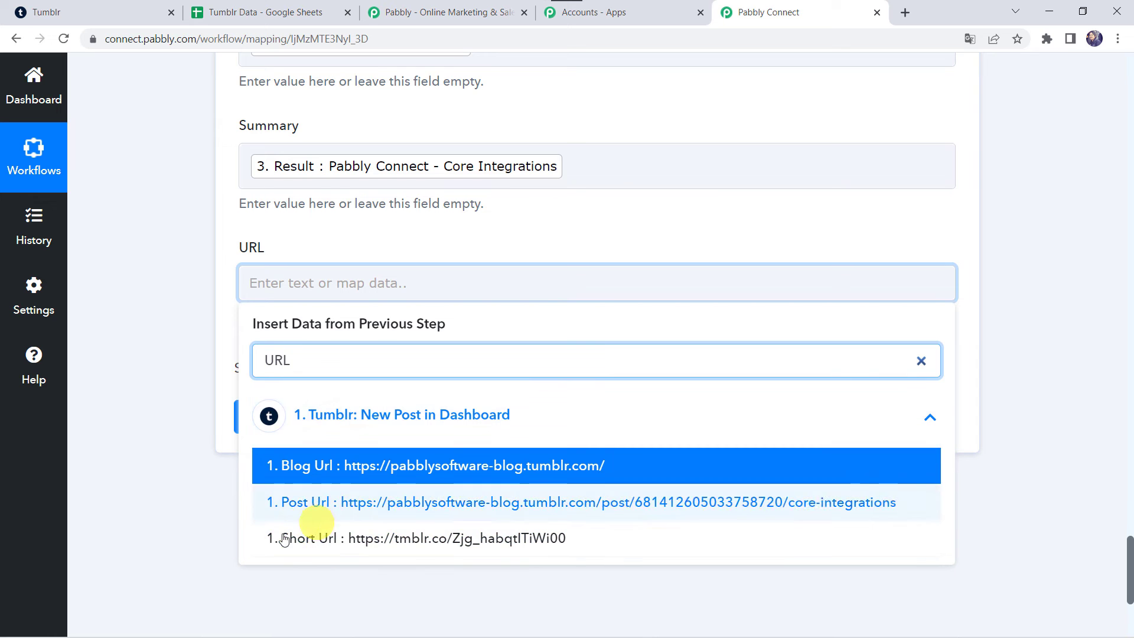
{"action": "left_click", "coordinate": [387, 549]}
{"action": "left_click", "coordinate": [141, 349]}
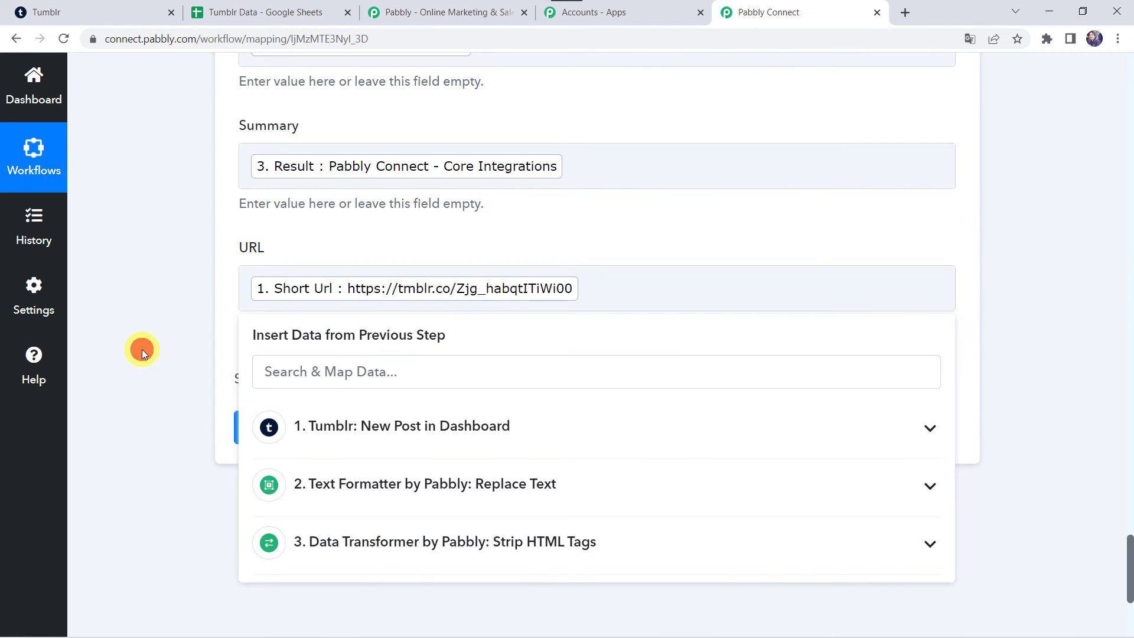
{"action": "left_click", "coordinate": [285, 425]}
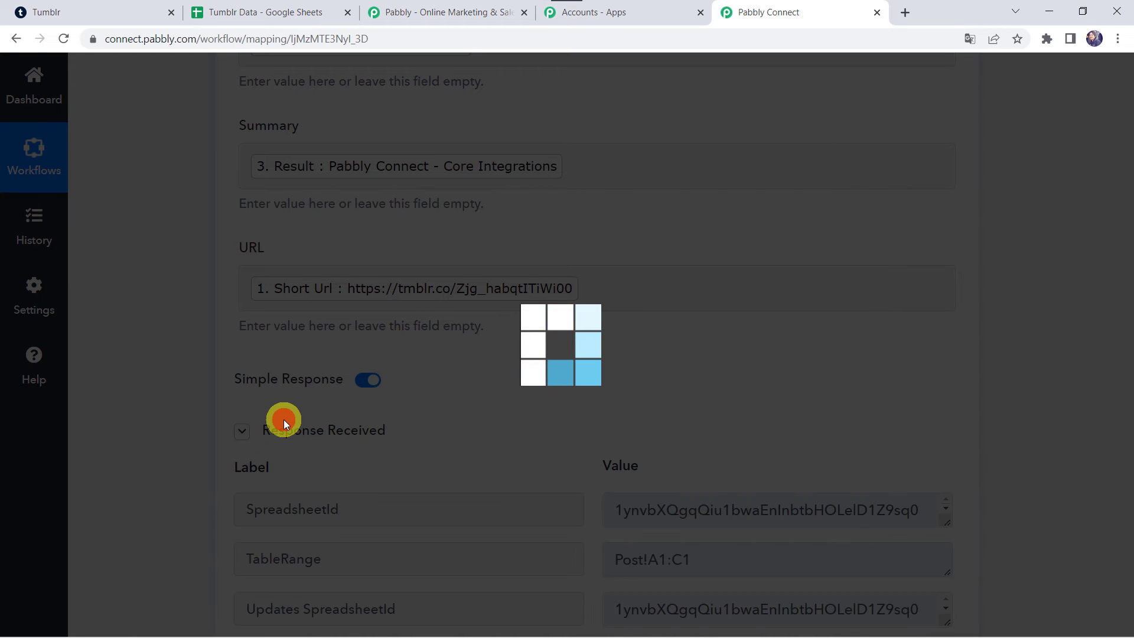
{"action": "scroll", "coordinate": [190, 404], "scroll_direction": "down", "scroll_amount": 3}
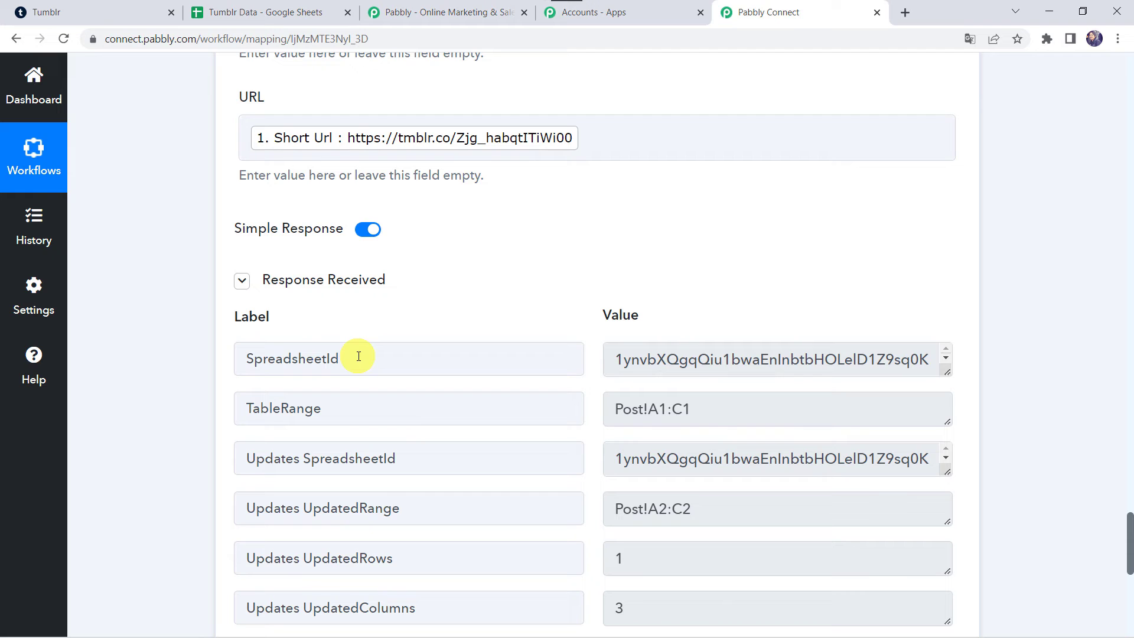
- Check the test row in the Tumblr Data spreadsheet and compare it with the Tumblr post behind its URL
{"action": "left_click", "coordinate": [250, 19]}
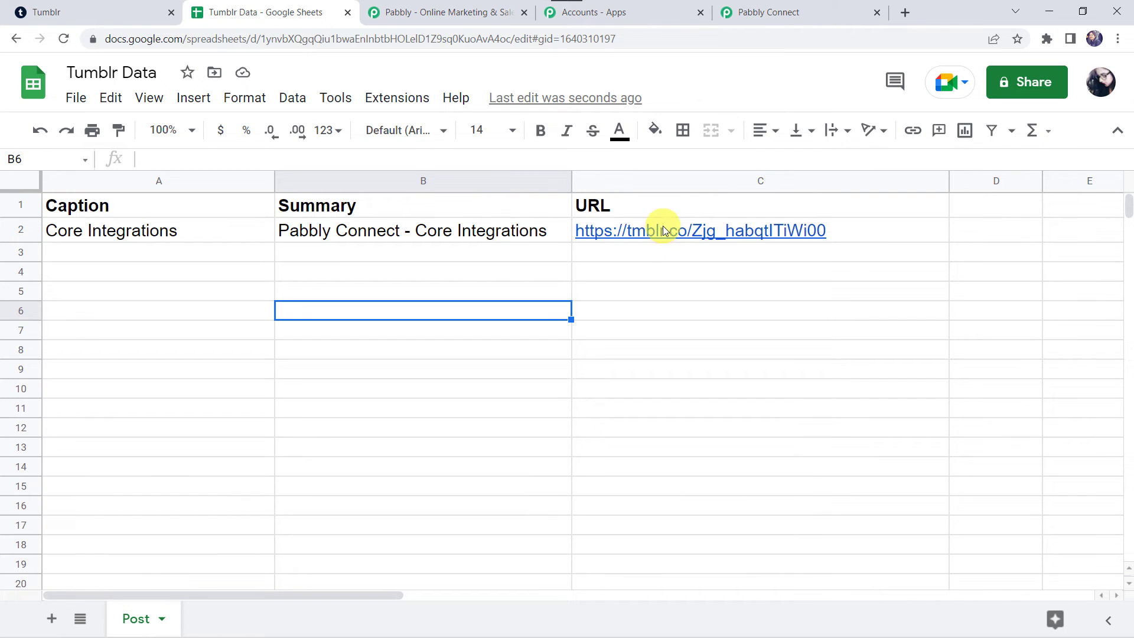
{"action": "mouse_move", "coordinate": [657, 232]}
{"action": "left_click", "coordinate": [660, 265]}
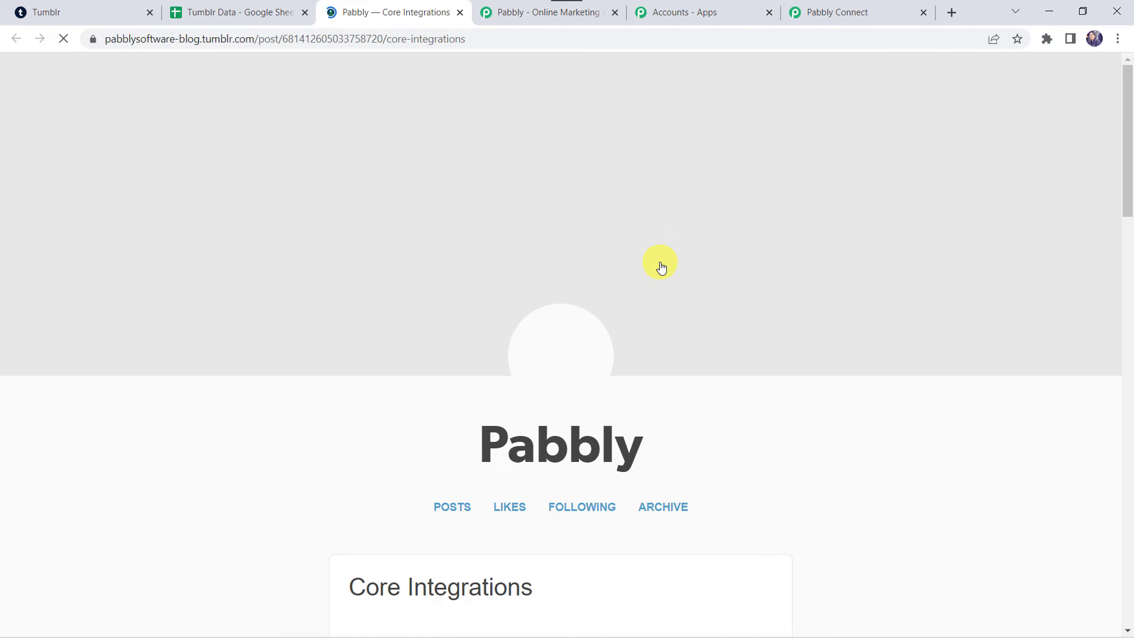
{"action": "scroll", "coordinate": [399, 306], "scroll_direction": "down", "scroll_amount": 5}
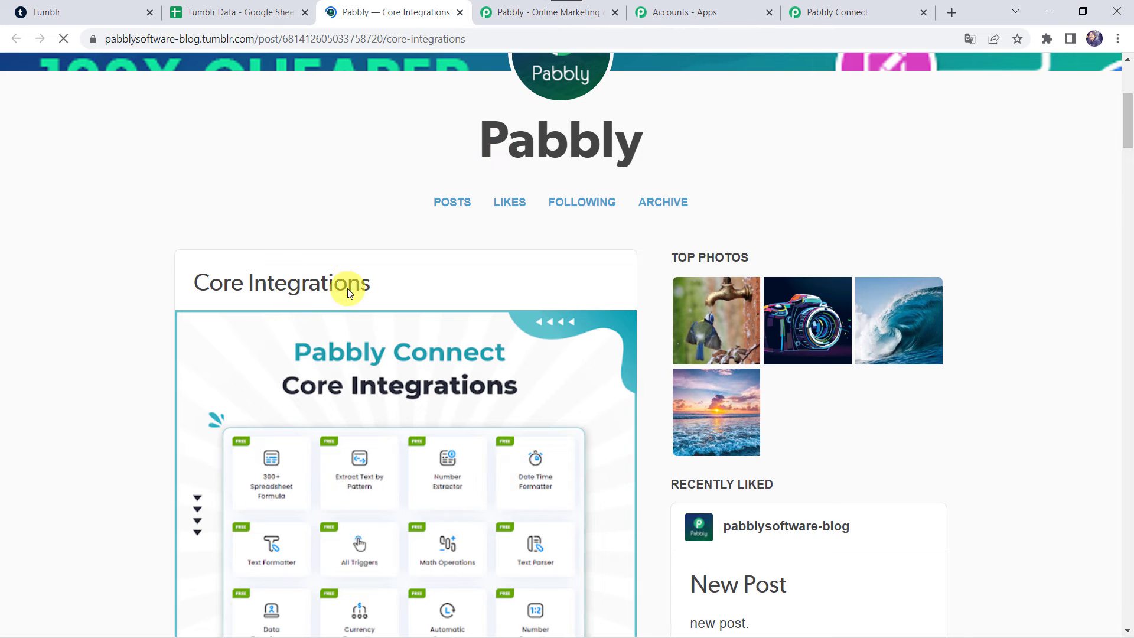
{"action": "scroll", "coordinate": [370, 304], "scroll_direction": "down", "scroll_amount": 5}
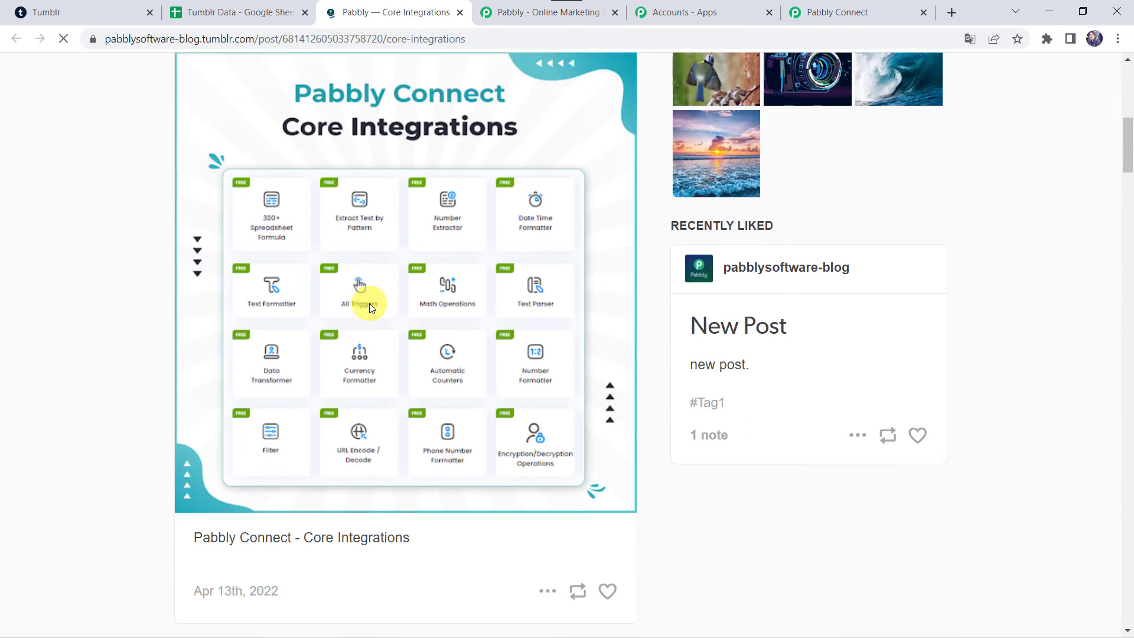
{"action": "scroll", "coordinate": [369, 303], "scroll_direction": "up", "scroll_amount": 6}
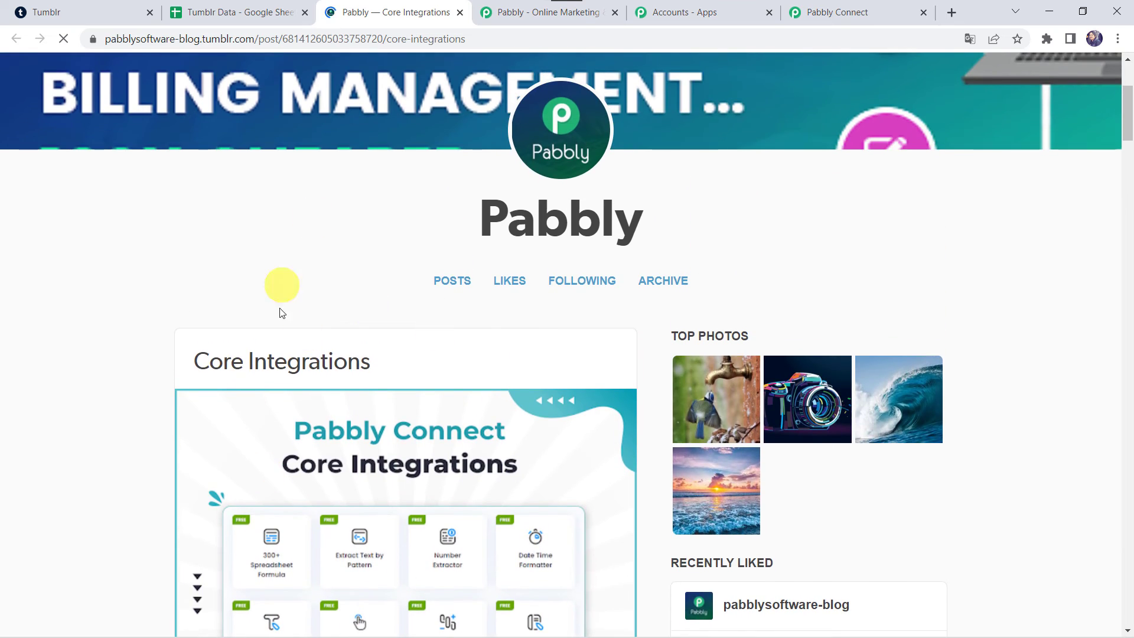
{"action": "left_click", "coordinate": [461, 13]}
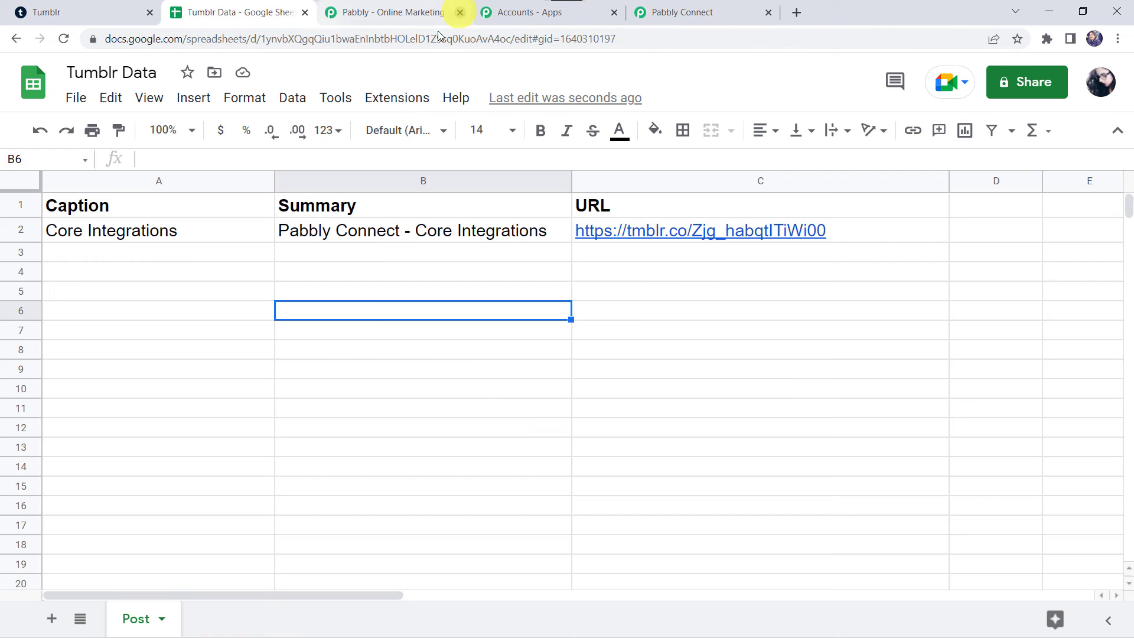
- Save the finished Add New Row action in the Pabbly Connect workflow
{"action": "left_click", "coordinate": [712, 13]}
{"action": "scroll", "coordinate": [185, 390], "scroll_direction": "down", "scroll_amount": 5}
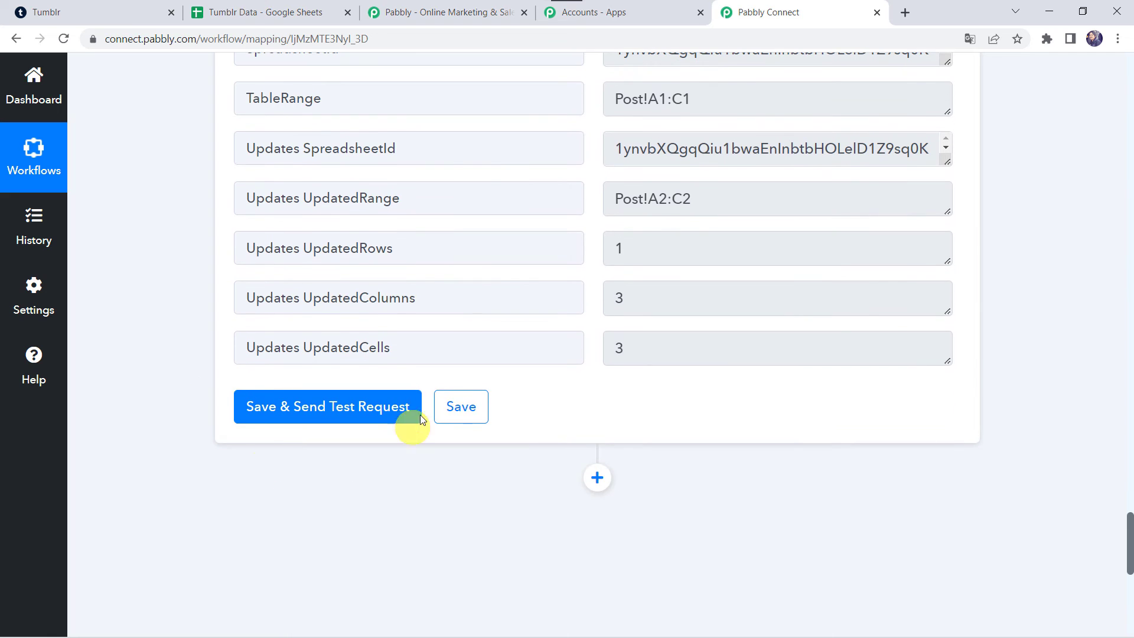
{"action": "left_click", "coordinate": [466, 411]}
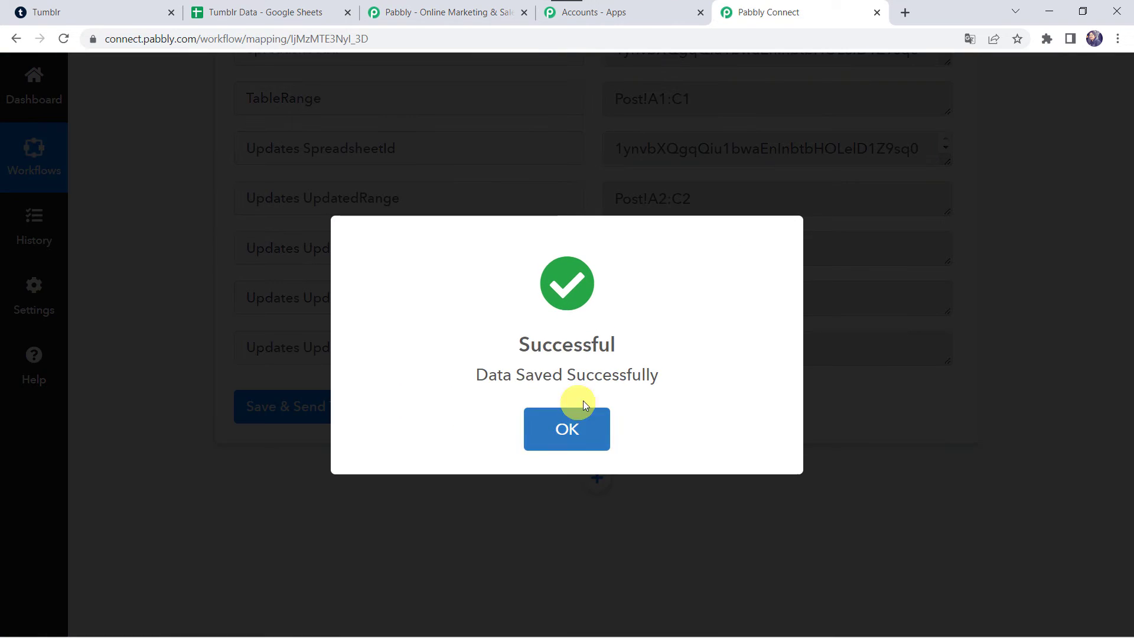
{"action": "left_click", "coordinate": [574, 401]}
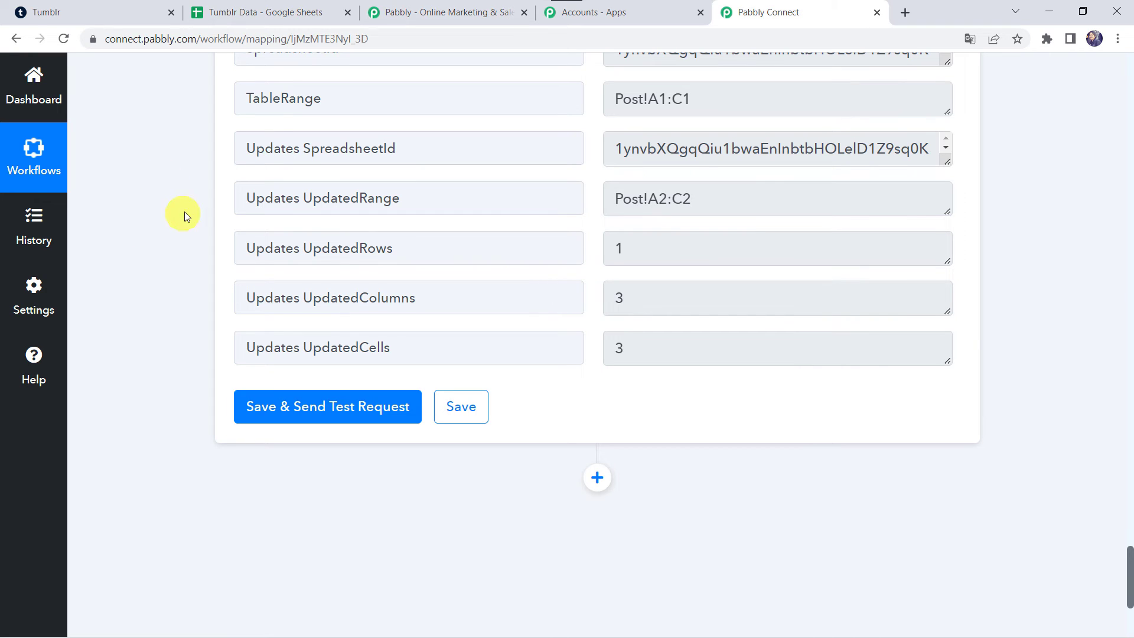
- Start a new text post on the Tumblr dashboard and insert the image New Use Cases for Pabbly Connect.png
{"action": "left_click", "coordinate": [118, 10]}
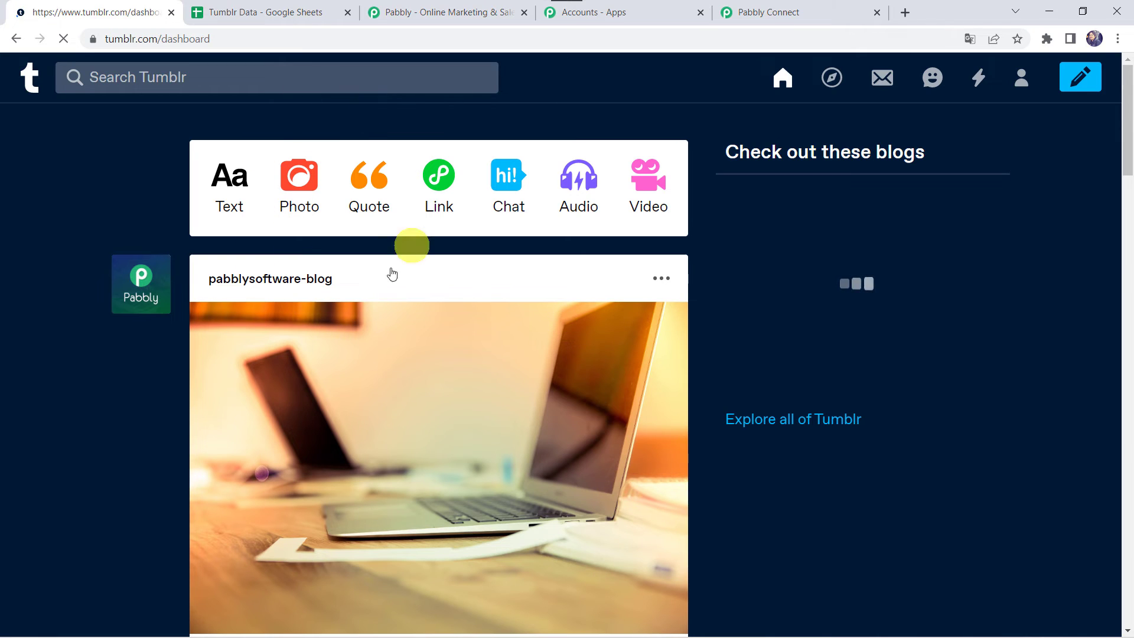
{"action": "left_click", "coordinate": [231, 205]}
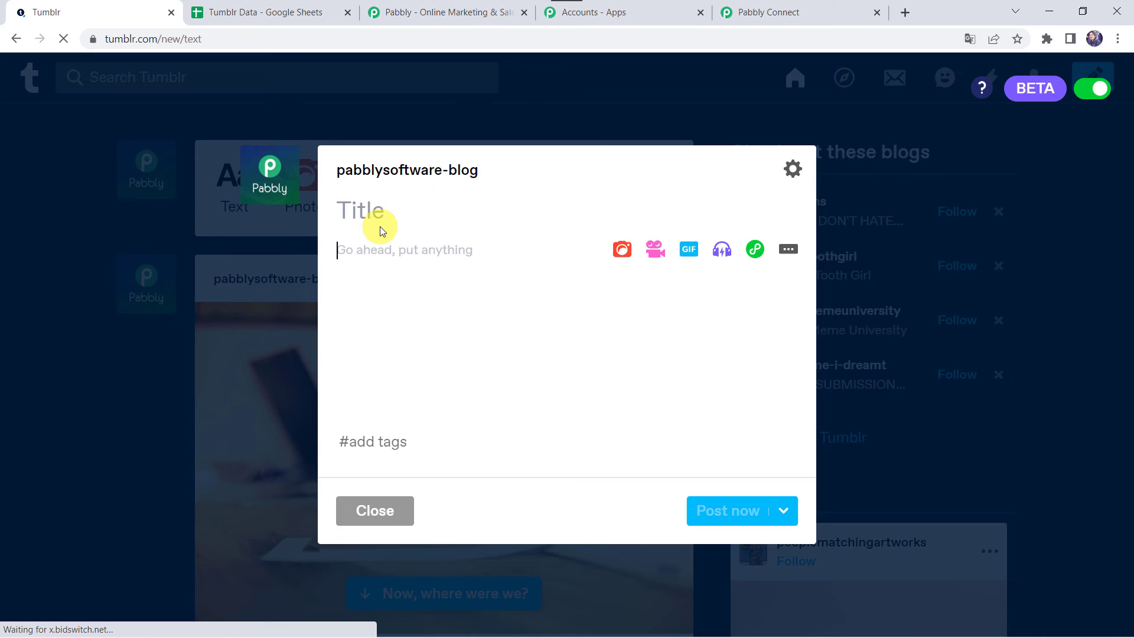
{"action": "left_click", "coordinate": [621, 249]}
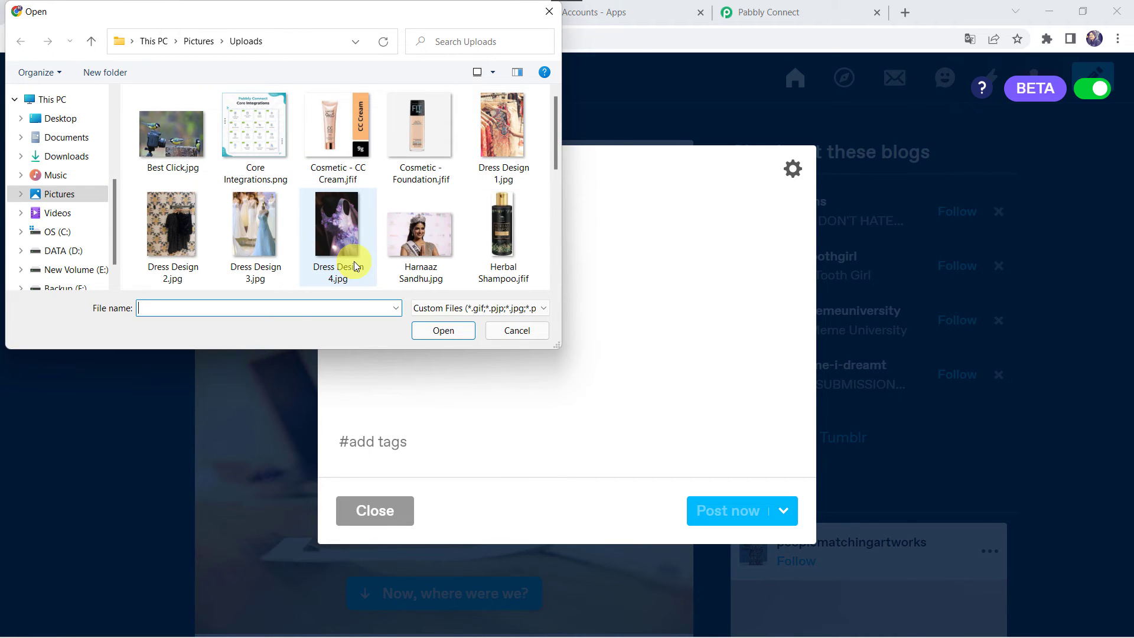
{"action": "scroll", "coordinate": [353, 261], "scroll_direction": "down", "scroll_amount": 3}
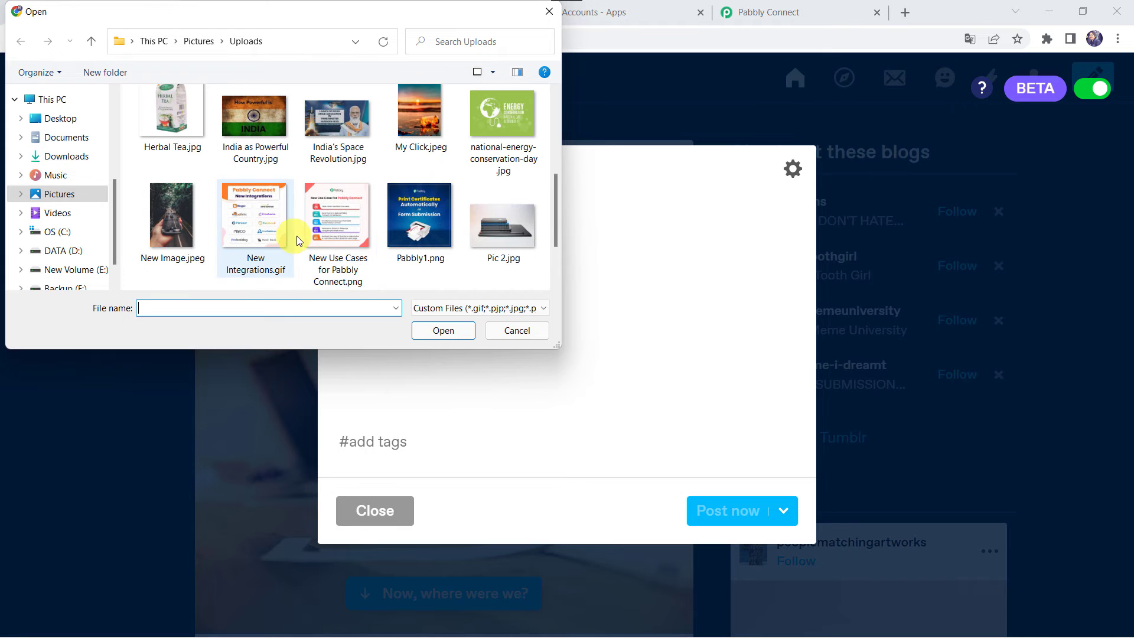
{"action": "double_click", "coordinate": [341, 237]}
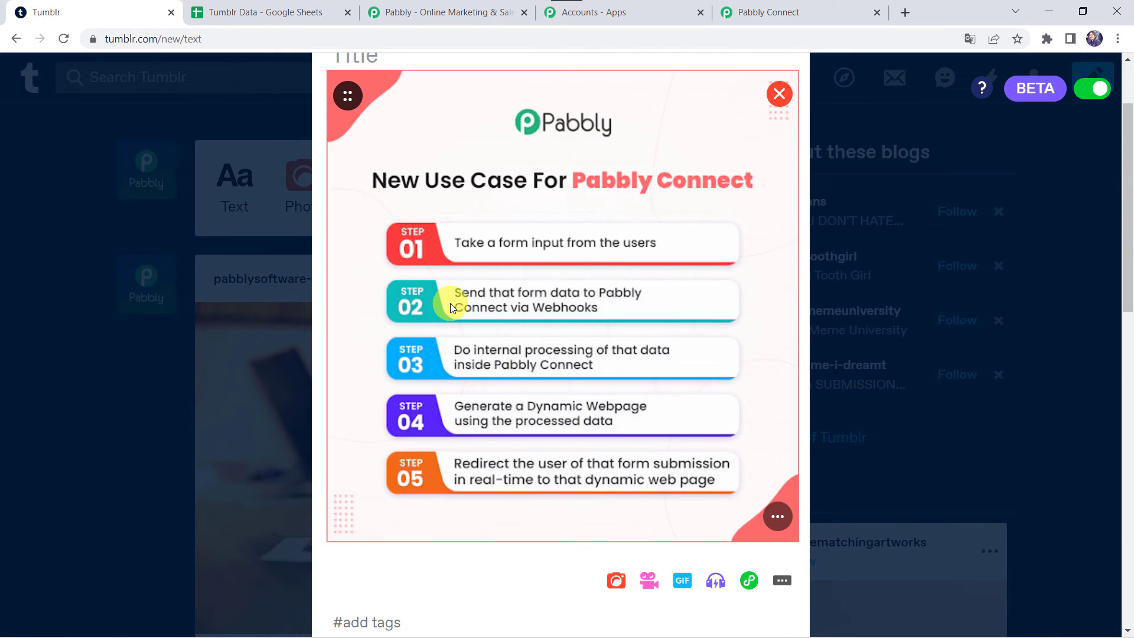
- Title the Tumblr post "New Use Cases"
{"action": "scroll", "coordinate": [491, 242], "scroll_direction": "up", "scroll_amount": 2}
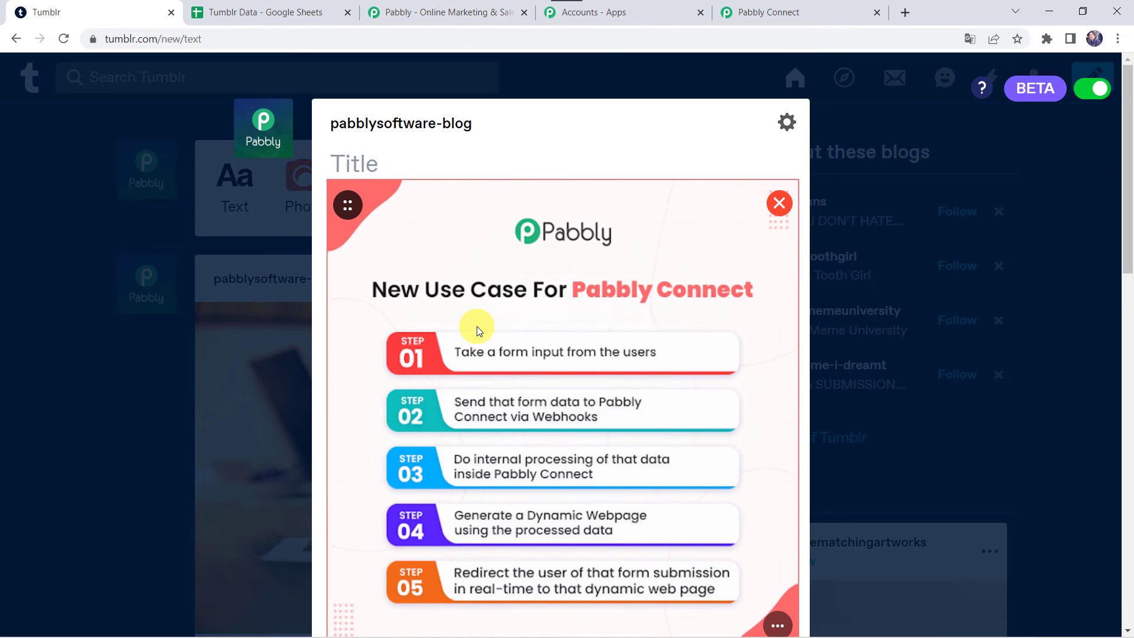
{"action": "left_click", "coordinate": [380, 159]}
{"action": "type", "text": "New Use"}
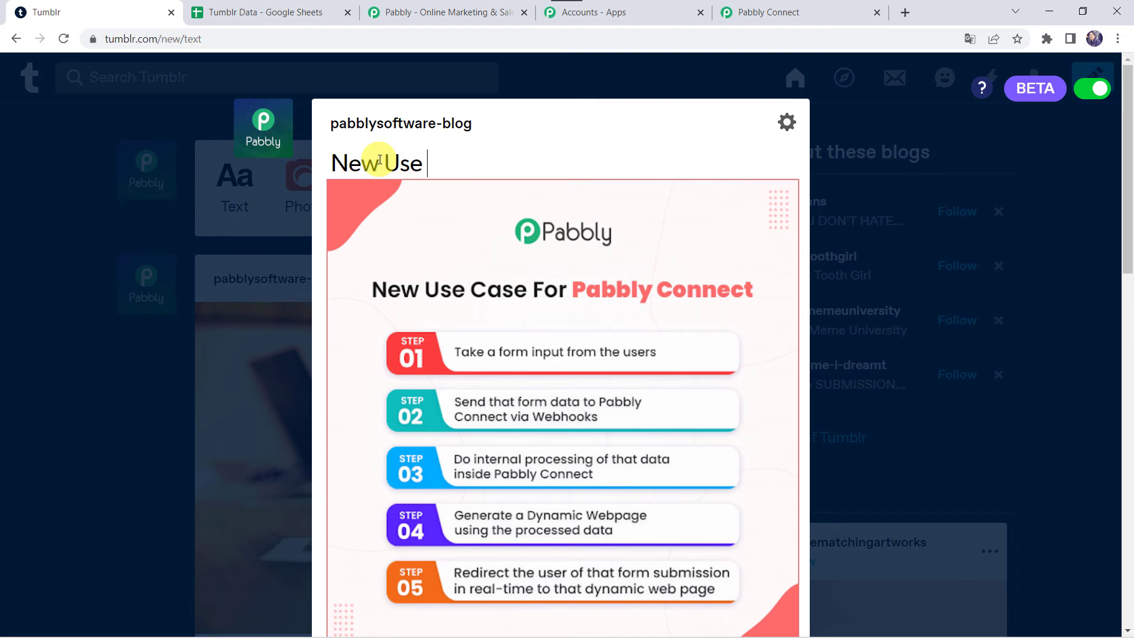
{"action": "type", "text": " Cases"}
{"action": "key", "text": "Return"}
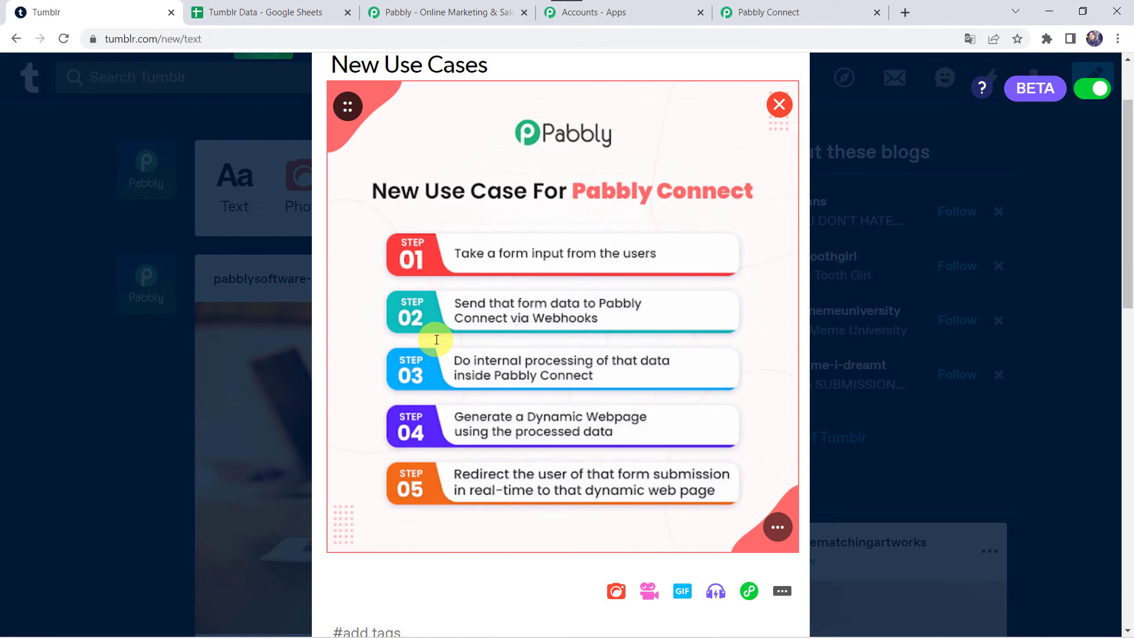
- Add the text "New Use Cases for Pabbly Connect." below the image, then publish the post and review it on the dashboard
{"action": "scroll", "coordinate": [456, 403], "scroll_direction": "down", "scroll_amount": 3}
{"action": "type", "text": "New Use Cases for Pabbly Connect"}
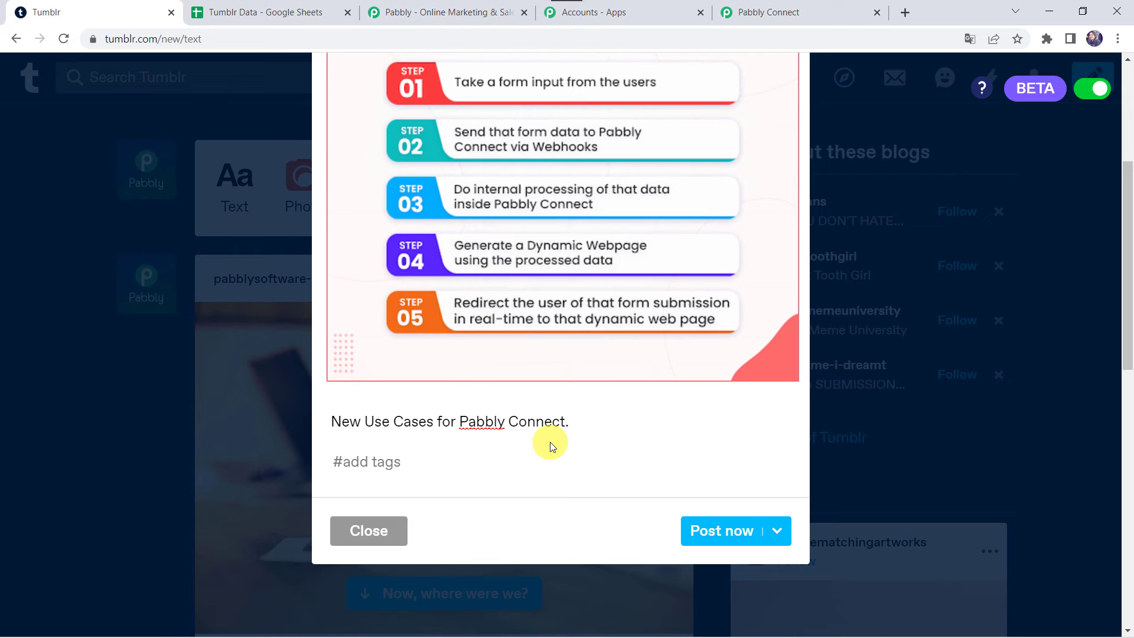
{"action": "left_click", "coordinate": [708, 535]}
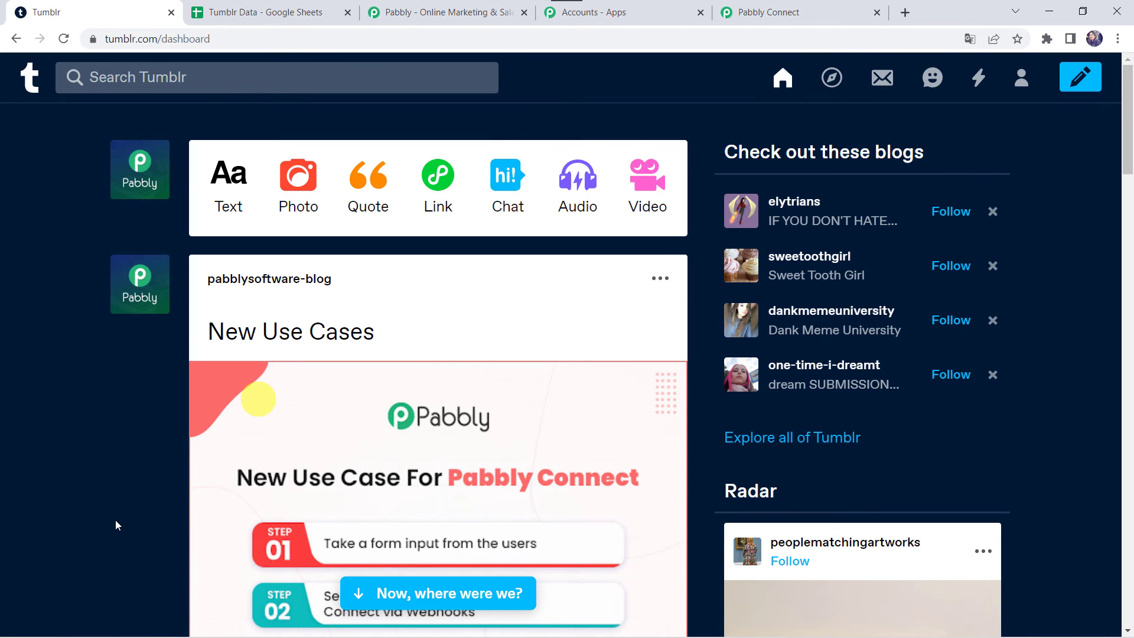
{"action": "scroll", "coordinate": [115, 523], "scroll_direction": "down", "scroll_amount": 3}
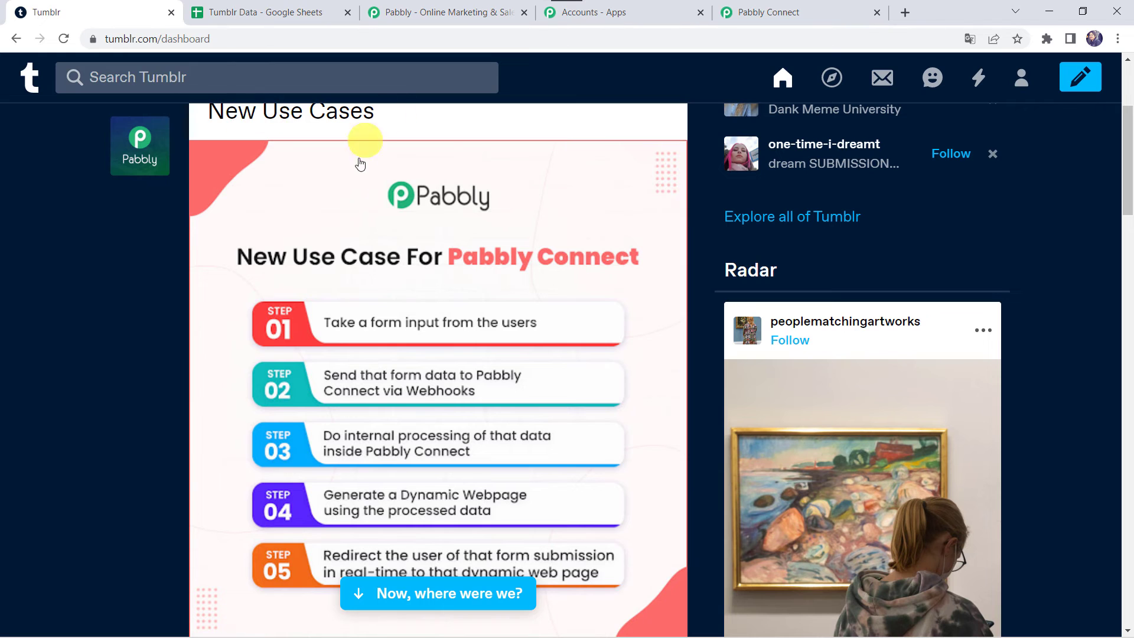
{"action": "scroll", "coordinate": [289, 390], "scroll_direction": "down", "scroll_amount": 3}
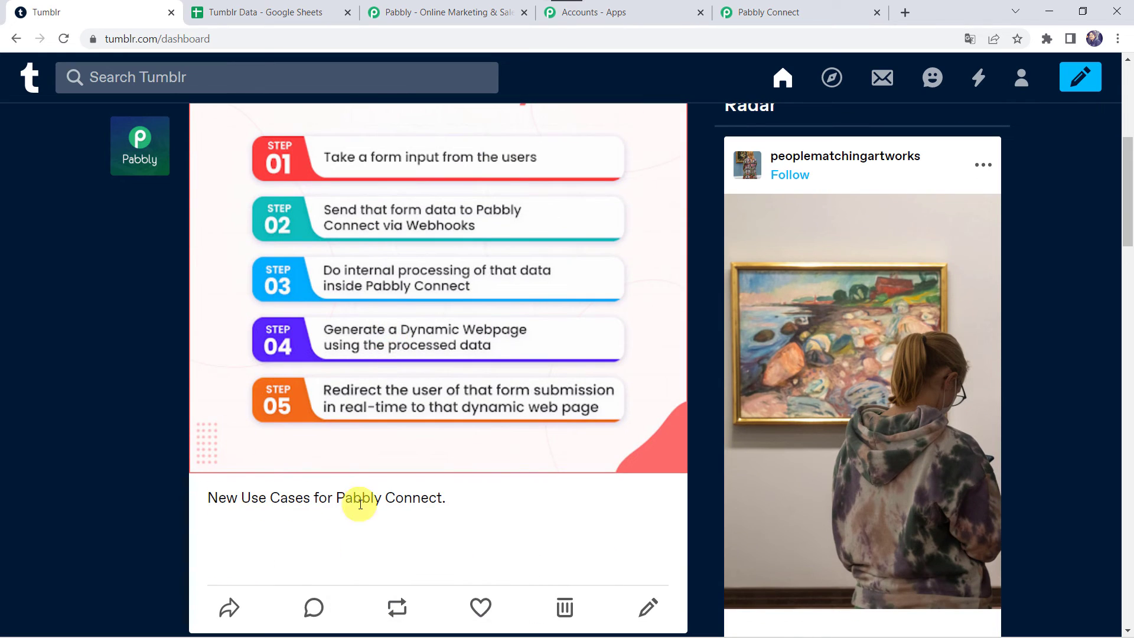
- Switch to the Tumblr Data Google Sheet and reload it to check for the New Use Cases post's row
{"action": "scroll", "coordinate": [399, 296], "scroll_direction": "up", "scroll_amount": 3}
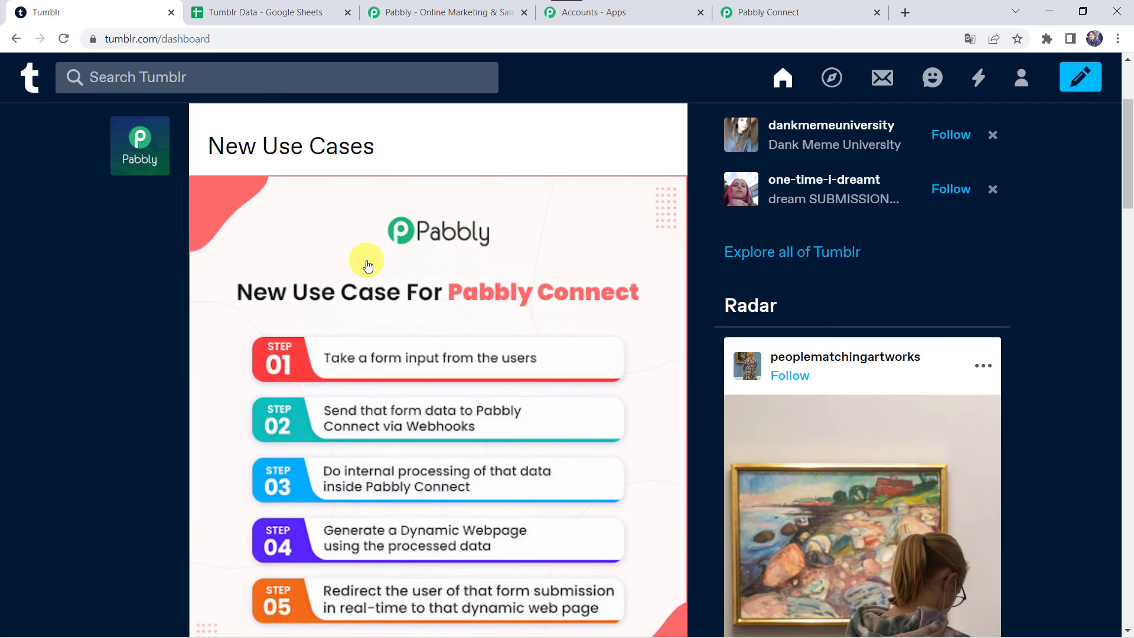
{"action": "left_click", "coordinate": [303, 10]}
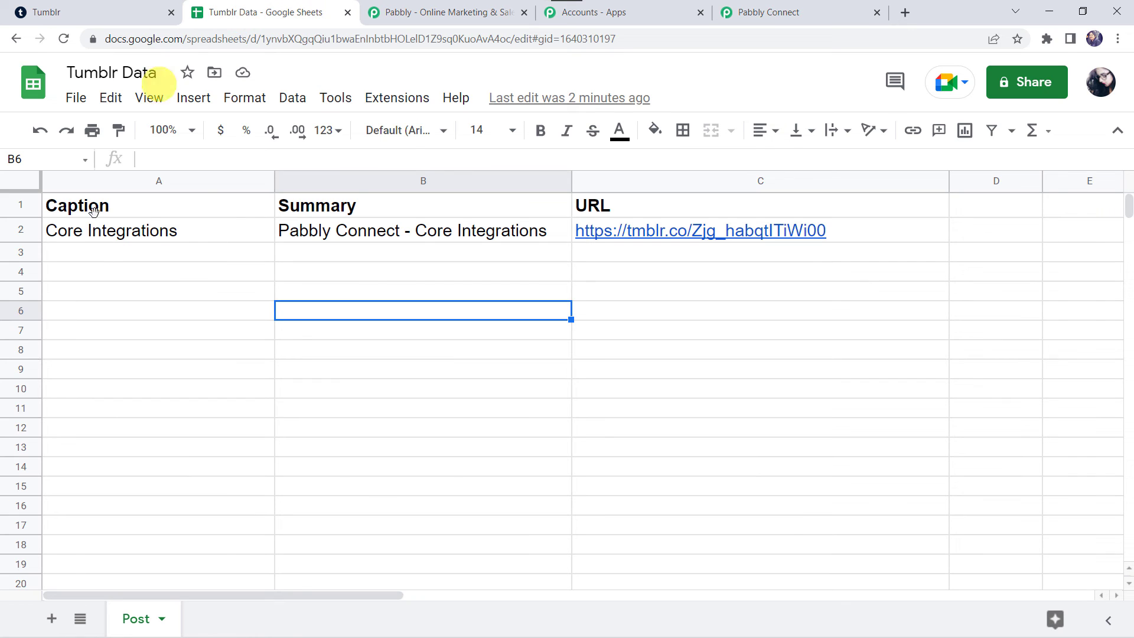
{"action": "left_click", "coordinate": [66, 38]}
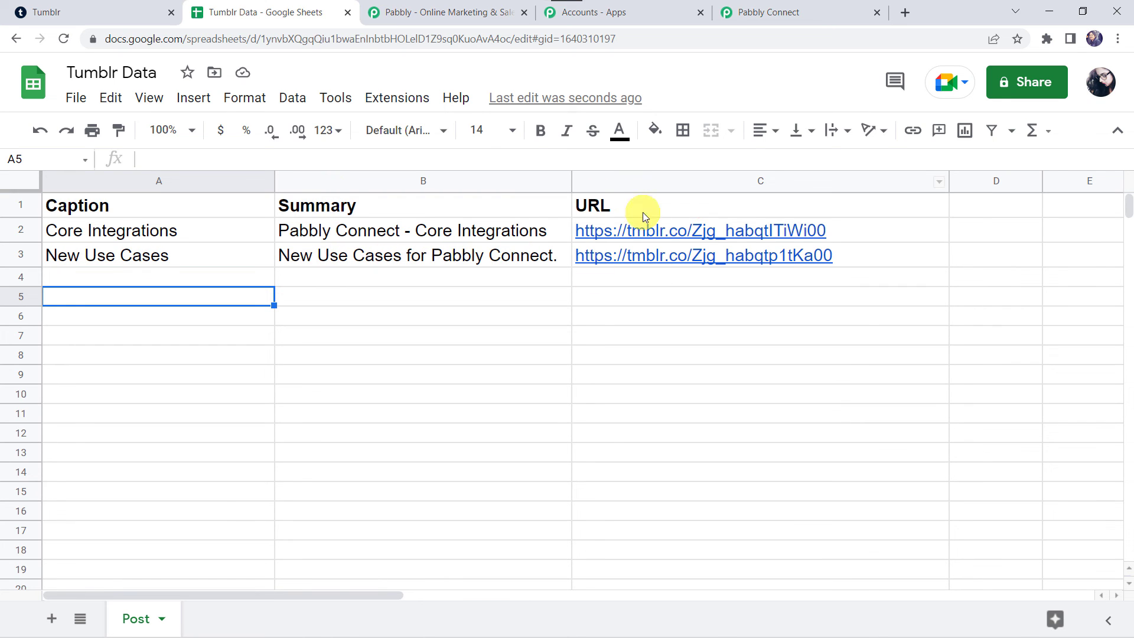
- Open the URL stored in the New Use Cases row and review the post's title, image and text on the blog page
{"action": "mouse_move", "coordinate": [657, 256]}
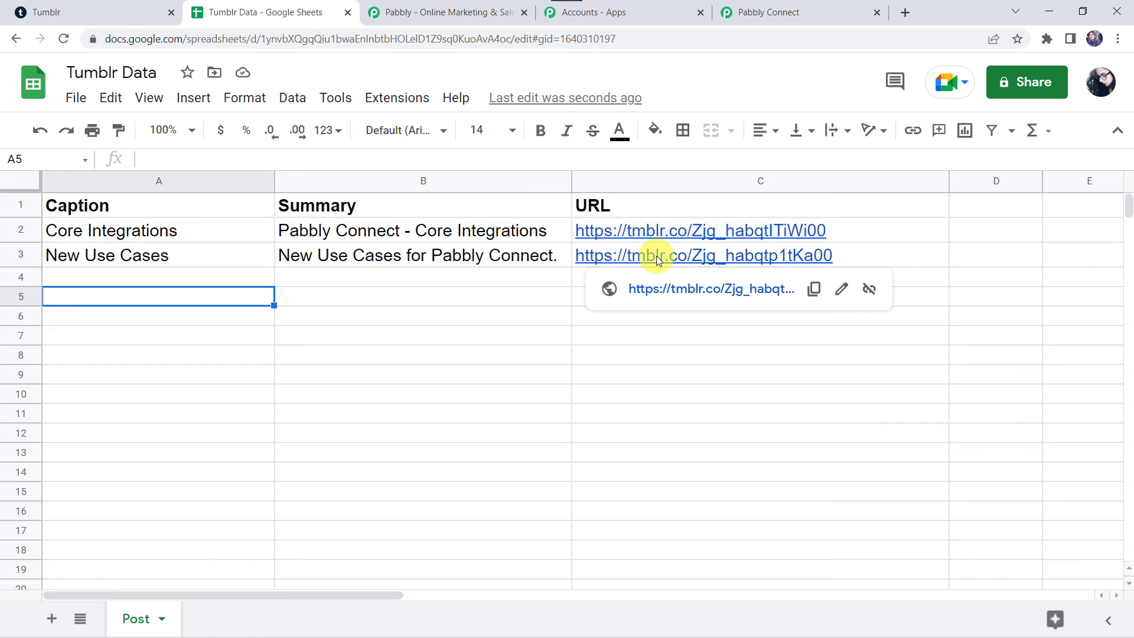
{"action": "left_click", "coordinate": [659, 289]}
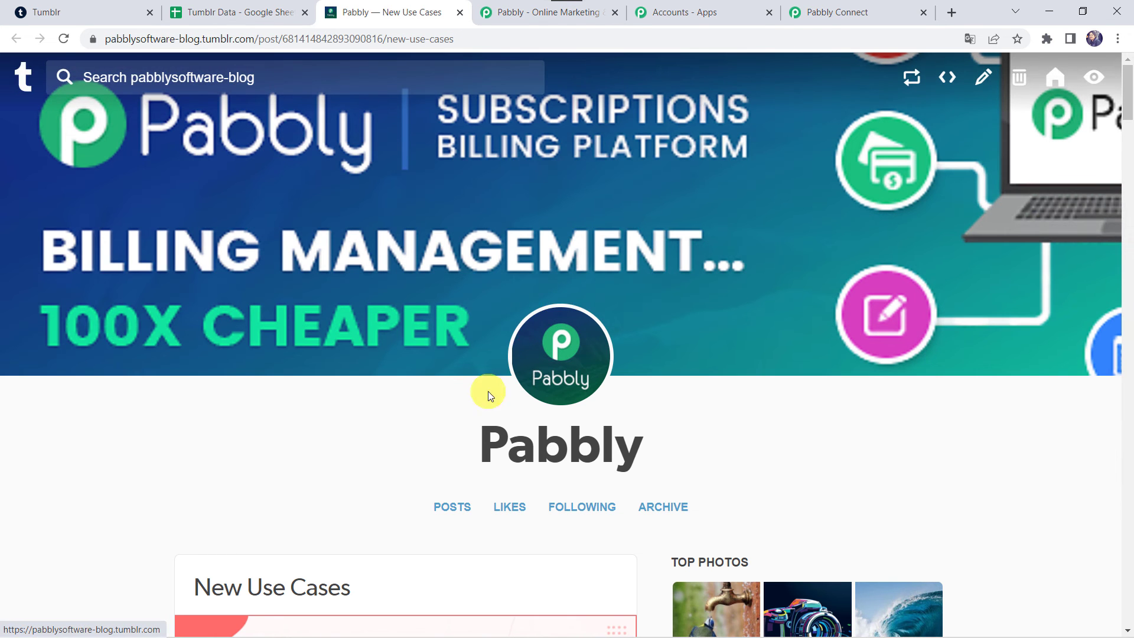
{"action": "scroll", "coordinate": [427, 402], "scroll_direction": "down", "scroll_amount": 7}
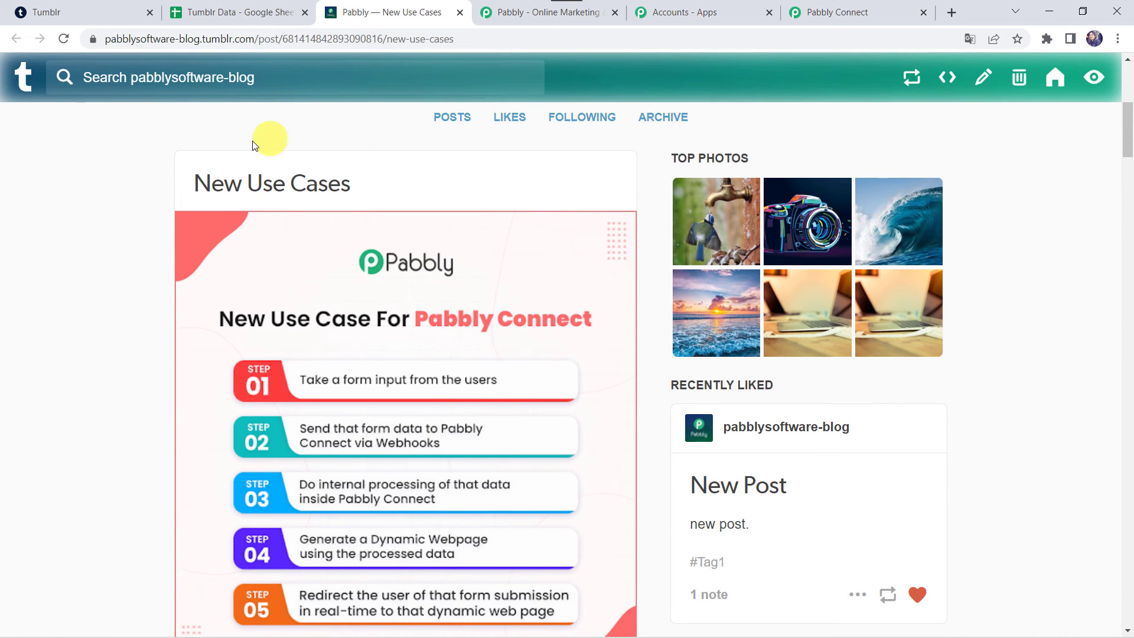
{"action": "scroll", "coordinate": [367, 359], "scroll_direction": "down", "scroll_amount": 3}
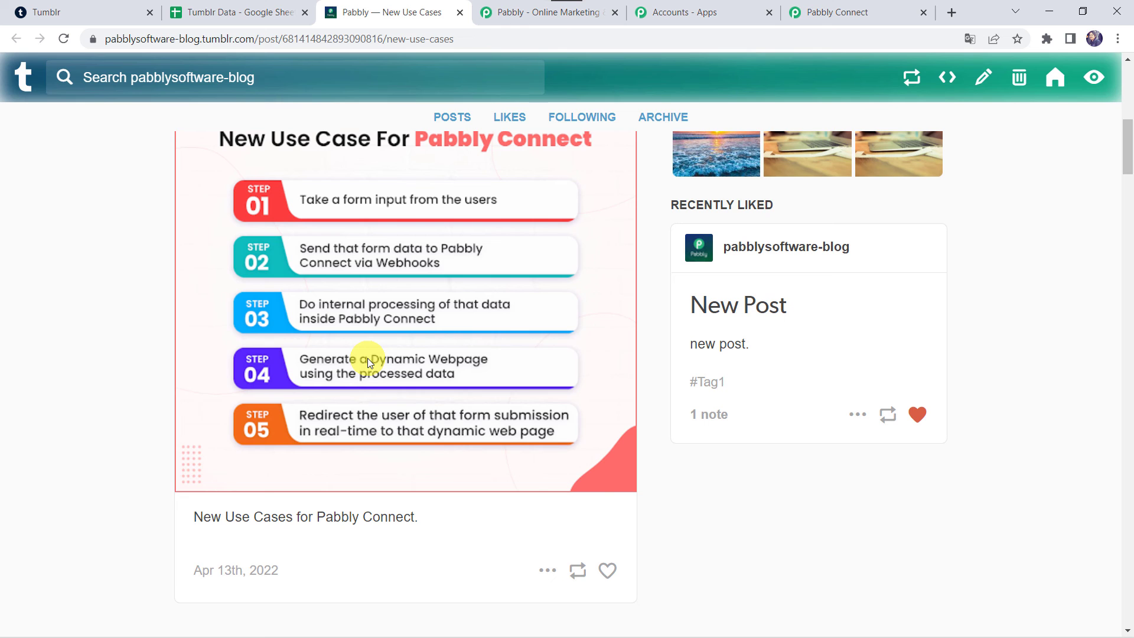
{"action": "scroll", "coordinate": [367, 358], "scroll_direction": "up", "scroll_amount": 10}
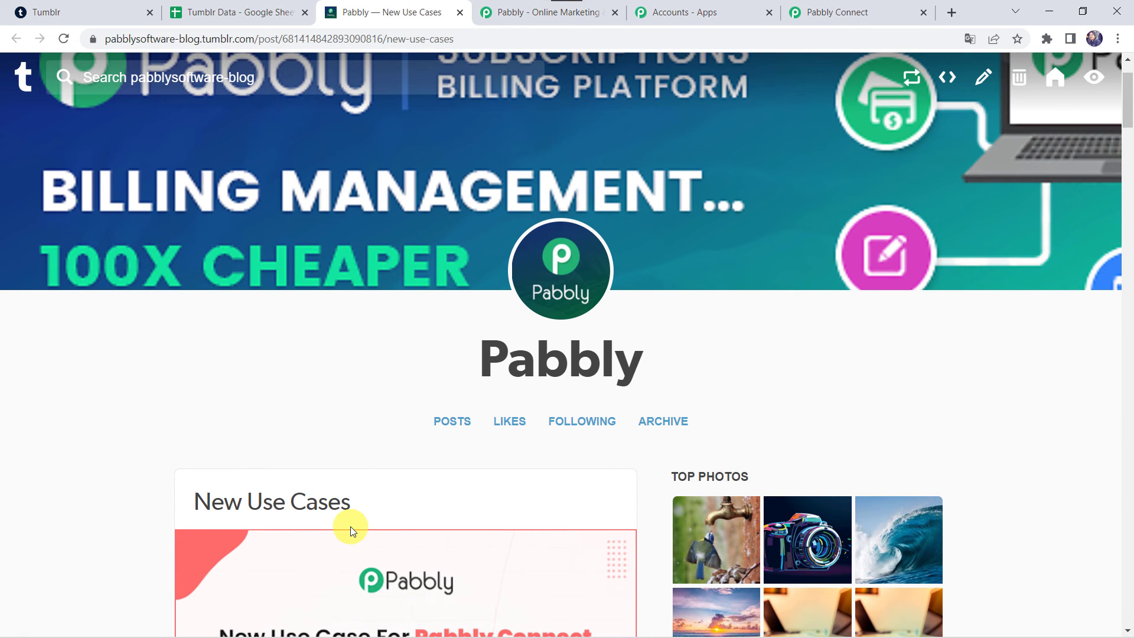
- Return to the Pabbly Connect workflow and collapse the Google Sheets, Data Transformer, Text Formatter and Tumblr trigger steps
{"action": "left_click", "coordinate": [850, 12]}
{"action": "scroll", "coordinate": [509, 226], "scroll_direction": "up", "scroll_amount": 2}
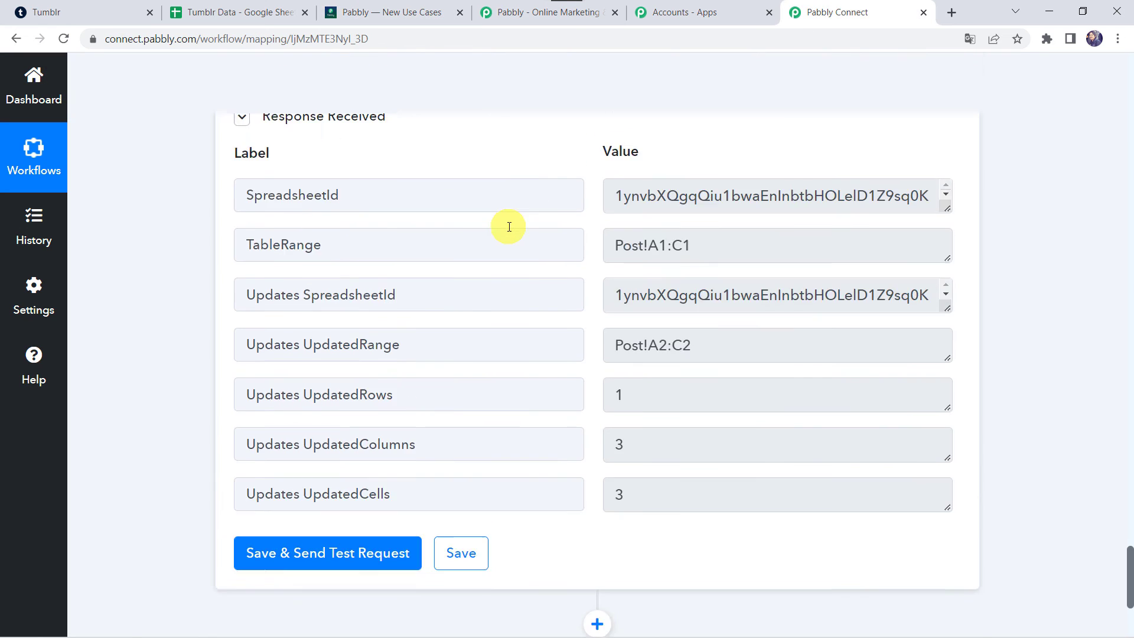
{"action": "scroll", "coordinate": [509, 226], "scroll_direction": "down", "scroll_amount": 15}
{"action": "scroll", "coordinate": [509, 226], "scroll_direction": "up", "scroll_amount": 8}
{"action": "left_click", "coordinate": [510, 229]}
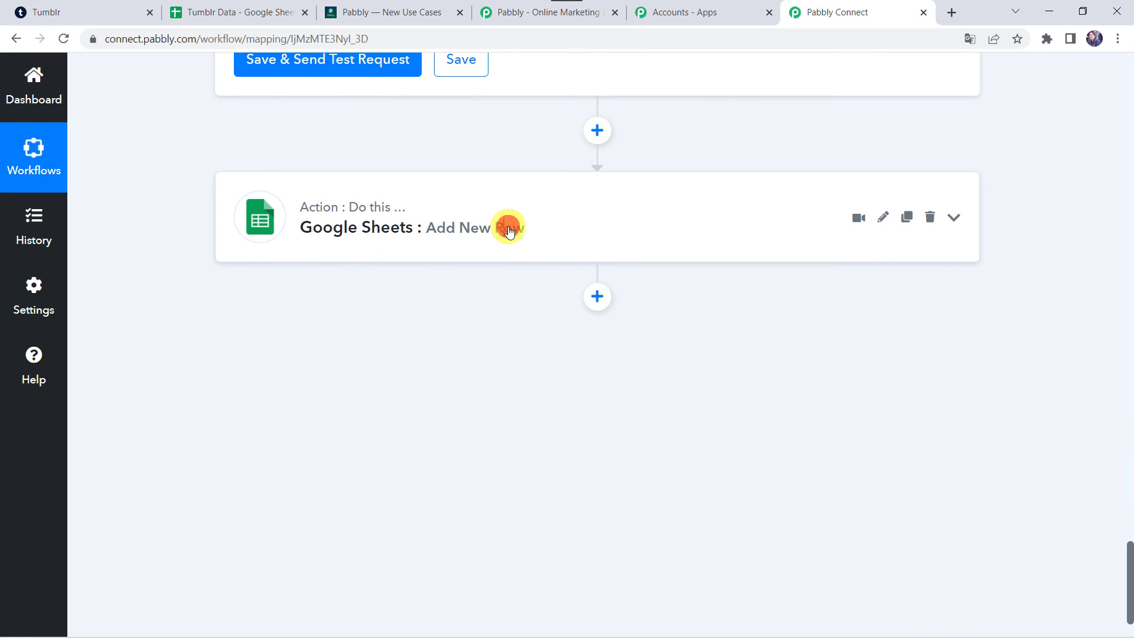
{"action": "scroll", "coordinate": [509, 229], "scroll_direction": "up", "scroll_amount": 15}
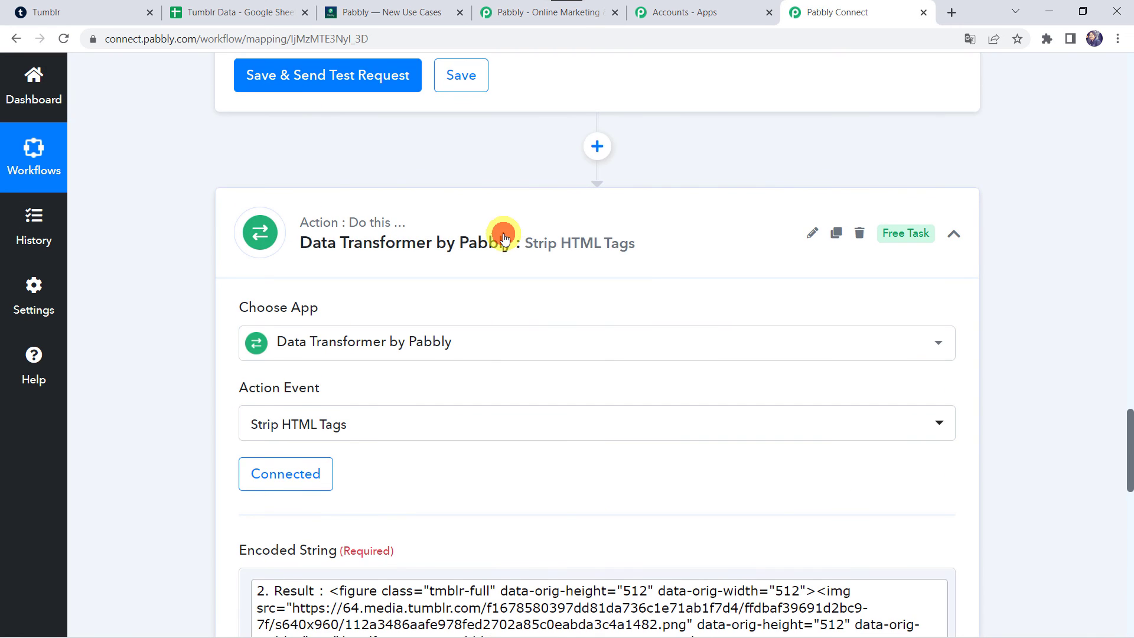
{"action": "left_click", "coordinate": [503, 237]}
{"action": "scroll", "coordinate": [503, 236], "scroll_direction": "up", "scroll_amount": 10}
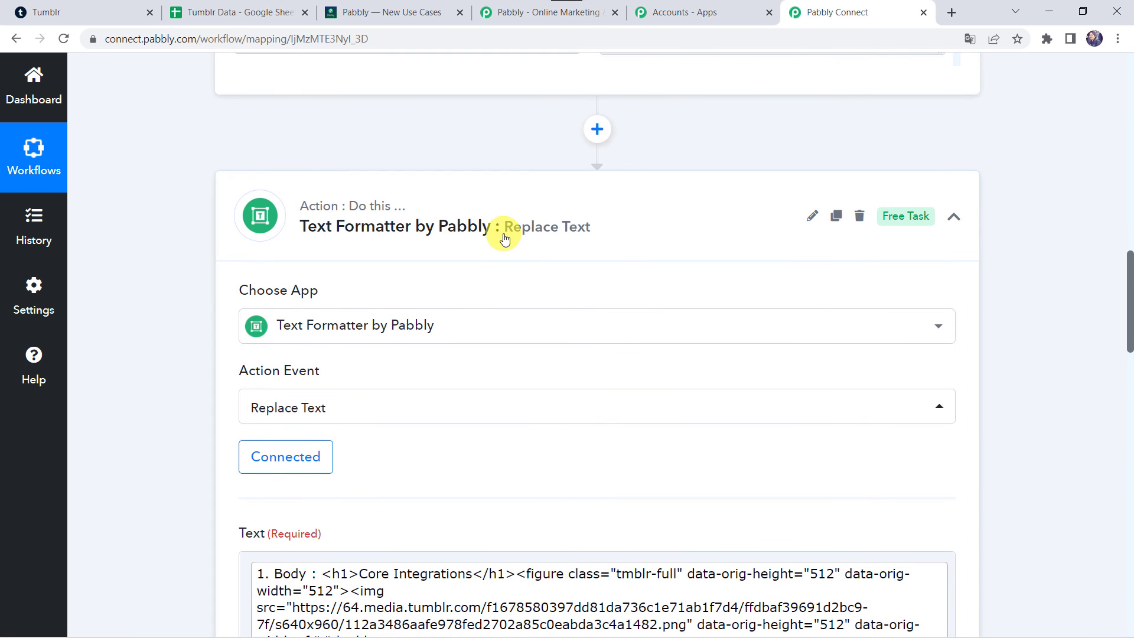
{"action": "left_click", "coordinate": [505, 236]}
{"action": "scroll", "coordinate": [520, 231], "scroll_direction": "up", "scroll_amount": 10}
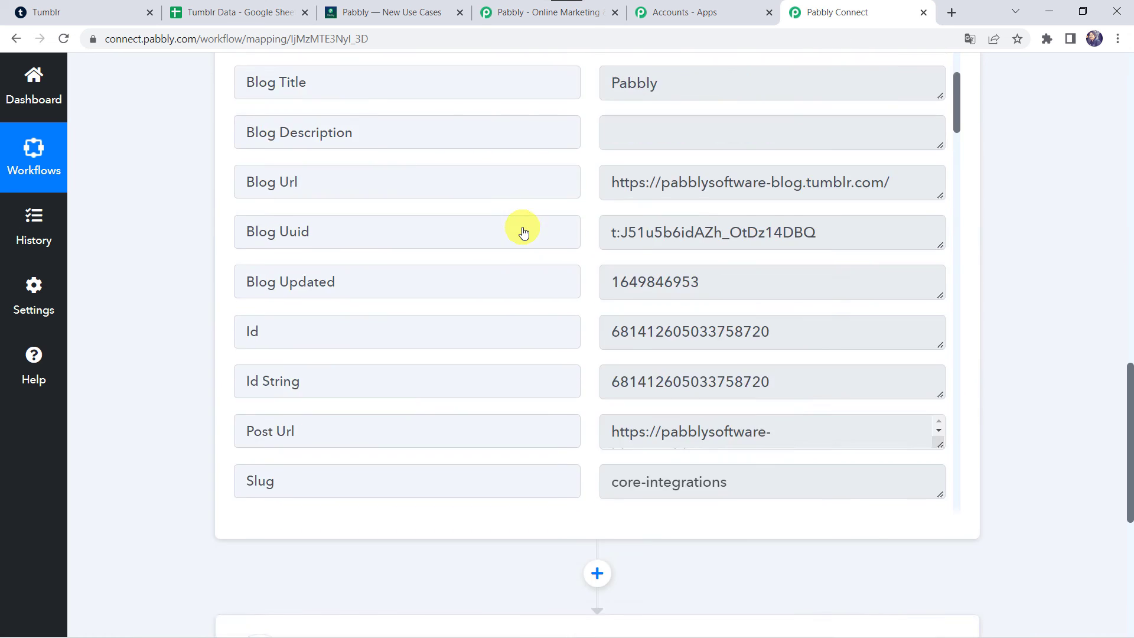
{"action": "left_click", "coordinate": [572, 288]}
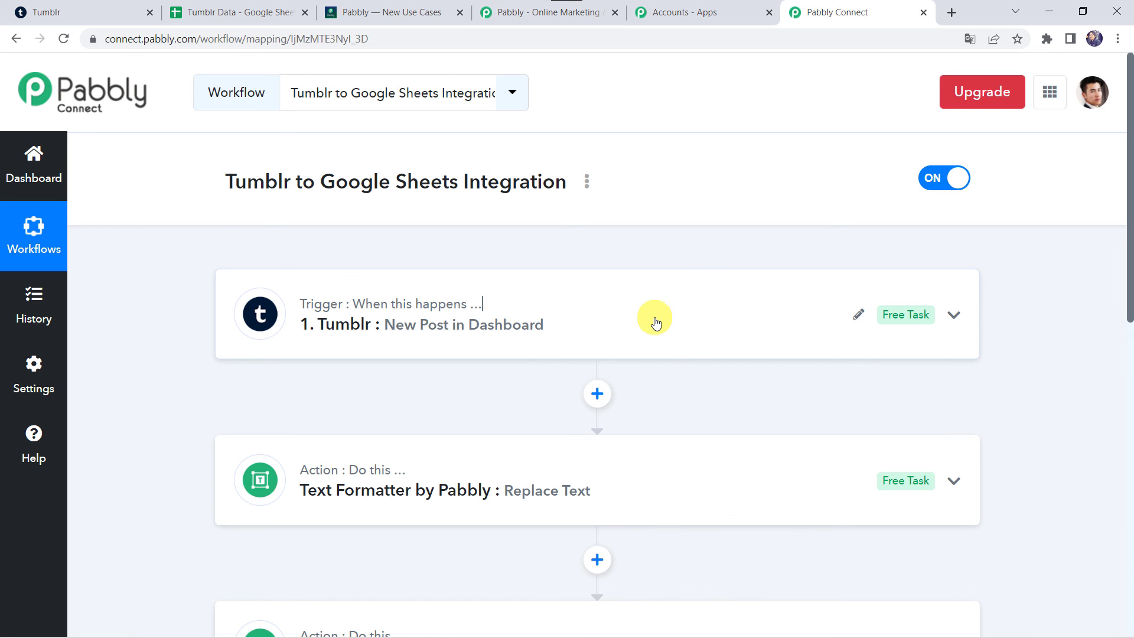
- Review the collapsed workflow from the Tumblr trigger through Replace Text and Strip HTML Tags to the Add New Row action
{"action": "scroll", "coordinate": [655, 321], "scroll_direction": "down", "scroll_amount": 1}
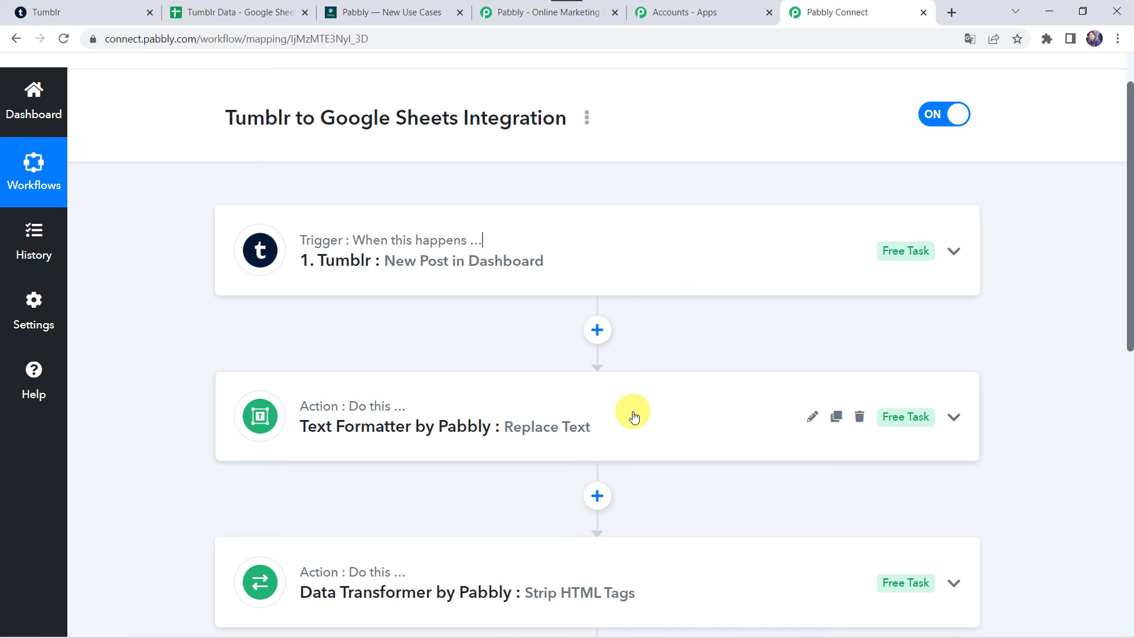
{"action": "scroll", "coordinate": [633, 416], "scroll_direction": "down", "scroll_amount": 1}
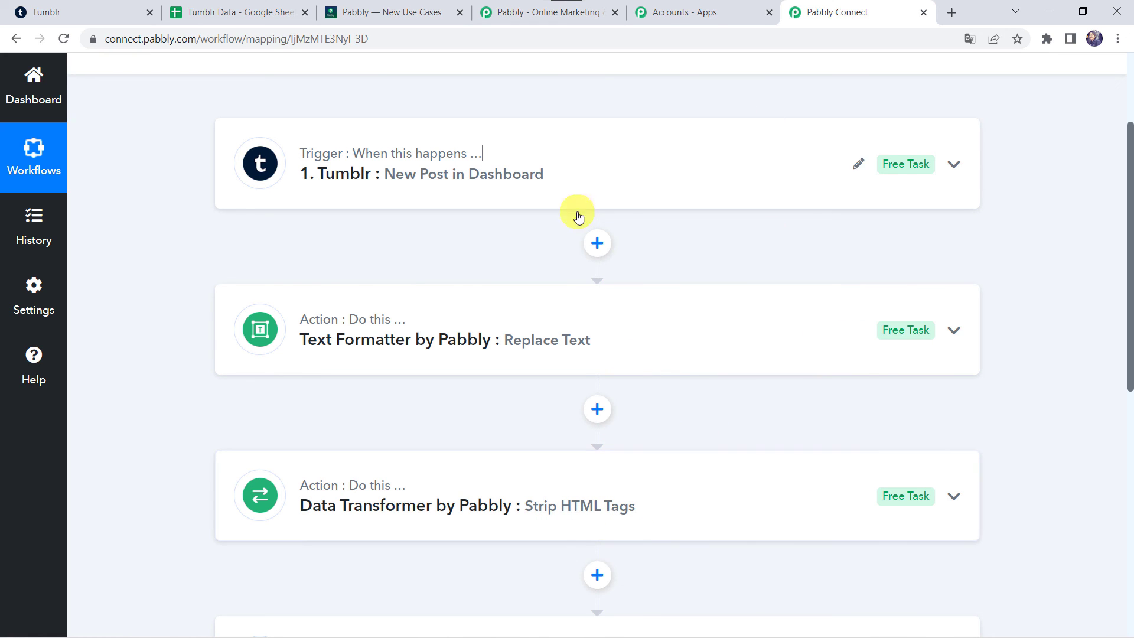
{"action": "scroll", "coordinate": [654, 379], "scroll_direction": "down", "scroll_amount": 4}
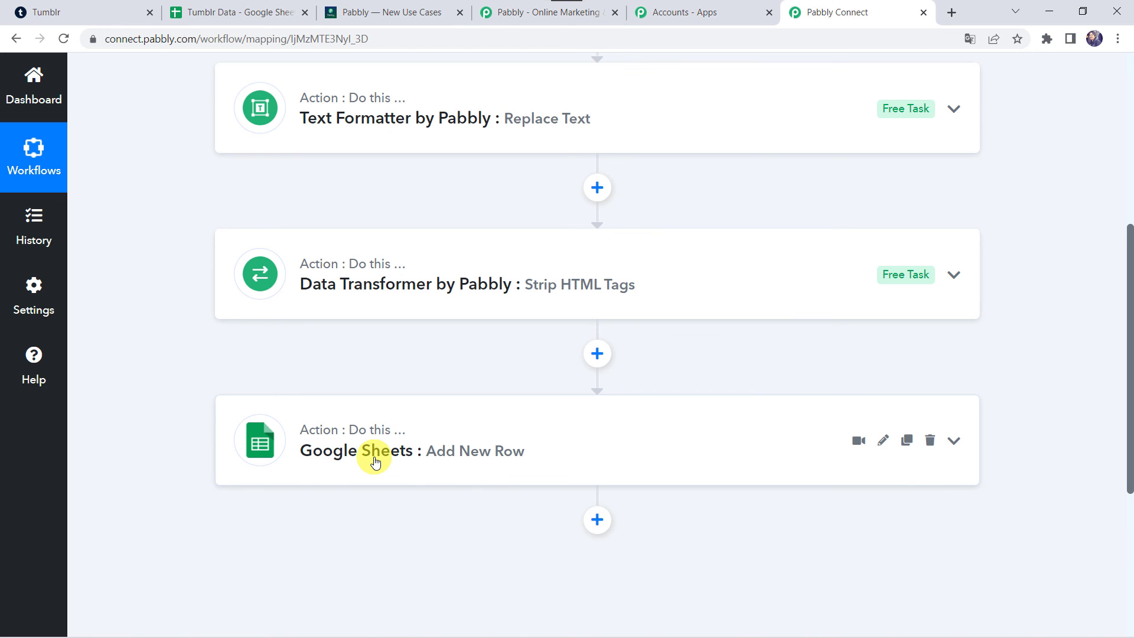
{"action": "scroll", "coordinate": [373, 460], "scroll_direction": "up", "scroll_amount": 4}
{"action": "scroll", "coordinate": [350, 209], "scroll_direction": "down", "scroll_amount": 2}
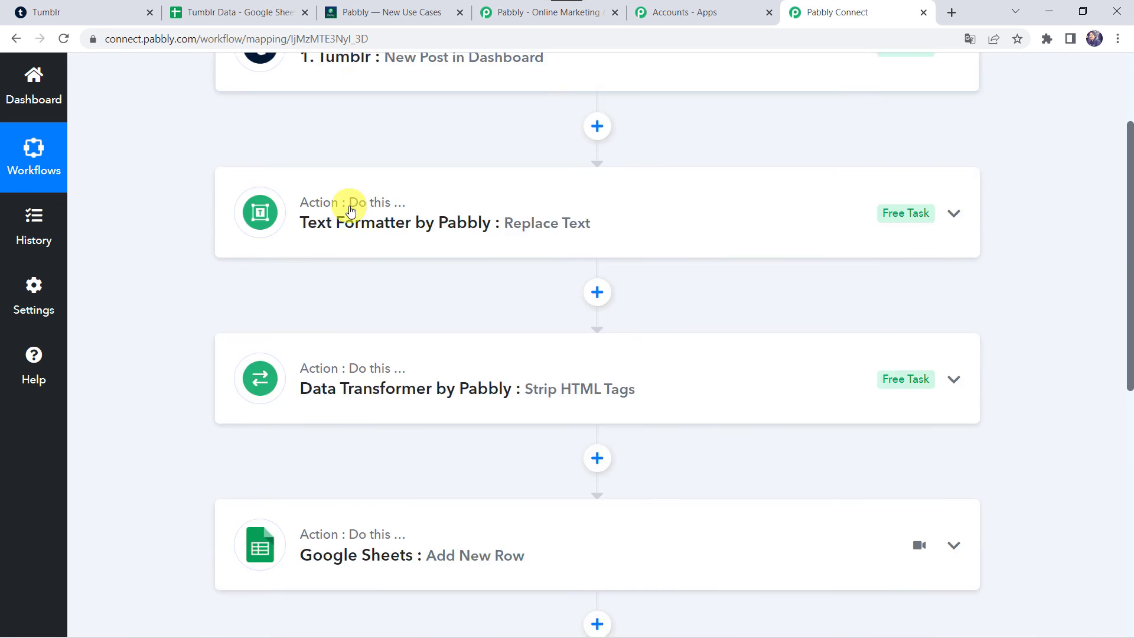
{"action": "scroll", "coordinate": [350, 211], "scroll_direction": "down", "scroll_amount": 5}
{"action": "scroll", "coordinate": [357, 301], "scroll_direction": "up", "scroll_amount": 10}
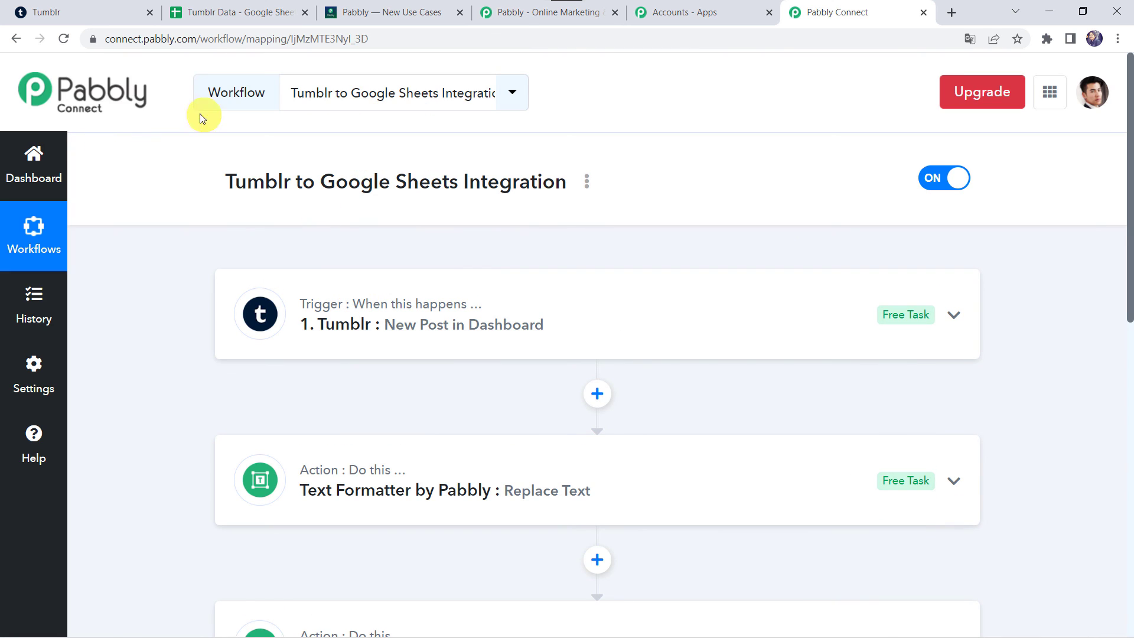